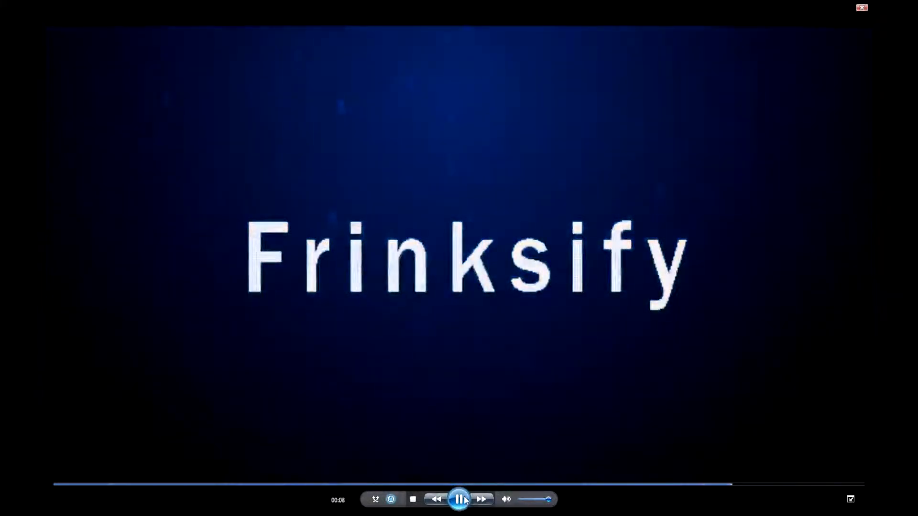
# Pause the finished intro video, close the player, and dismiss the Windows color scheme notification
pyautogui.click(460, 500)
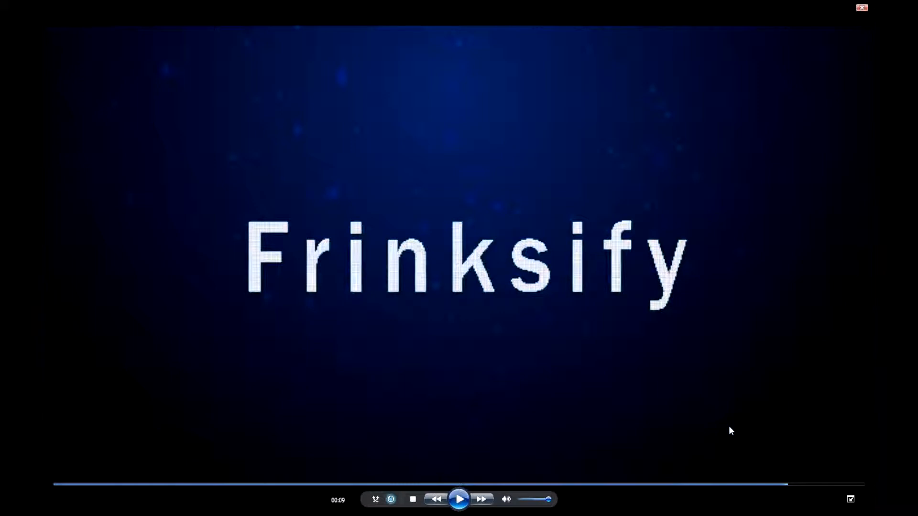
pyautogui.click(863, 7)
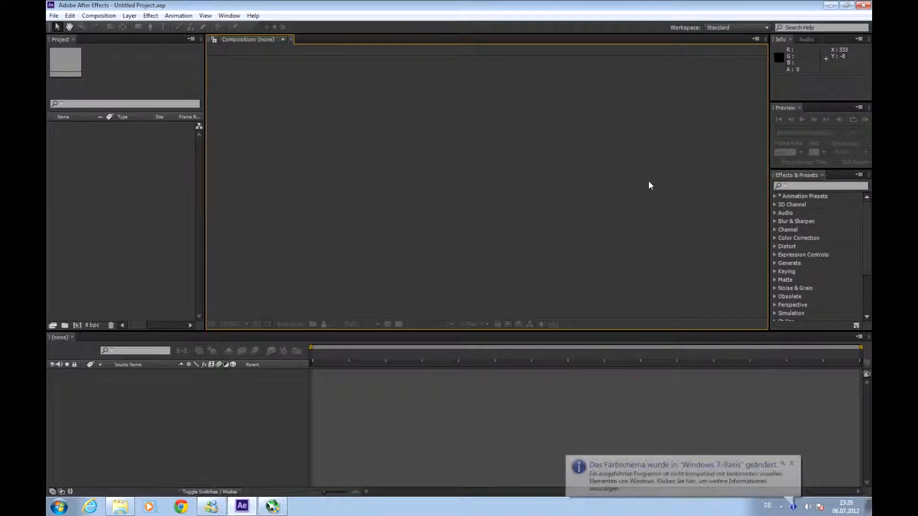
pyautogui.click(791, 463)
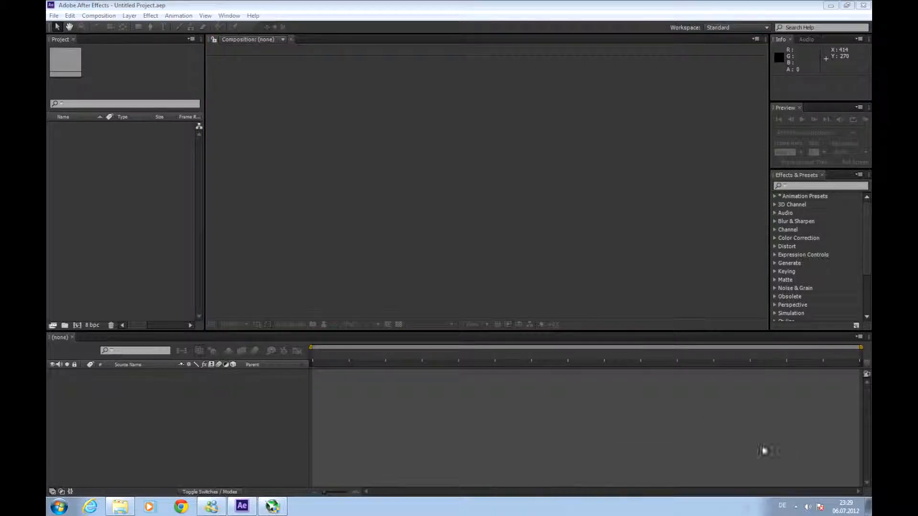
# Create a new composition named "particle Intro" with the HDTV 1080 29.97 preset
pyautogui.click(99, 15)
pyautogui.click(100, 27)
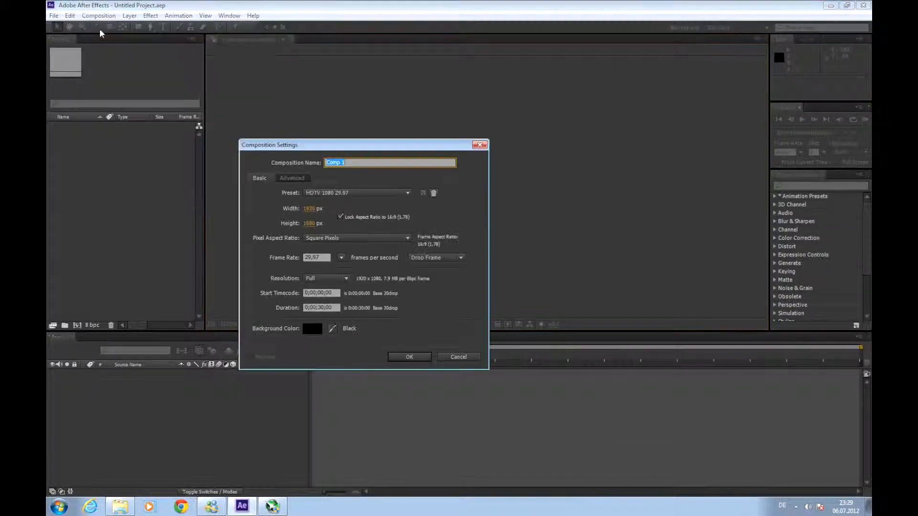
pyautogui.write('particle Intro')
pyautogui.click(407, 358)
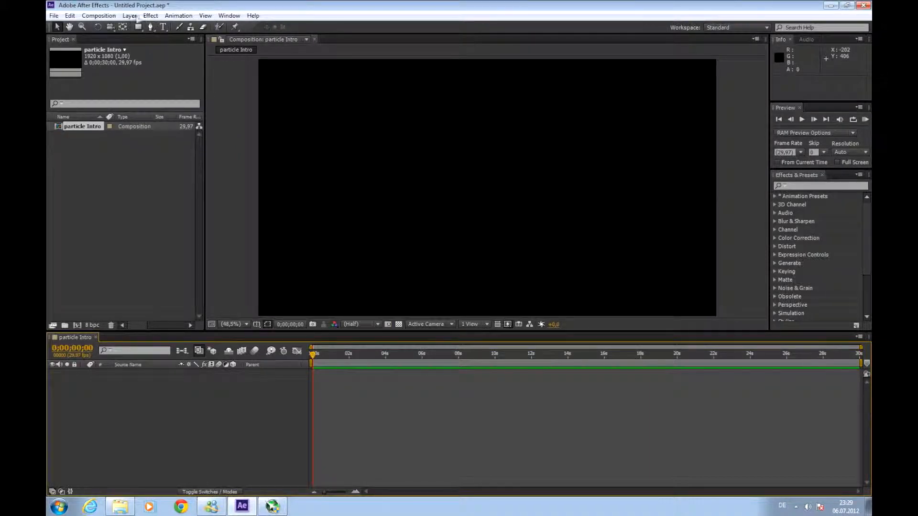
# Add a full-size black solid layer named "Background" to the composition
pyautogui.click(129, 16)
pyautogui.moveTo(142, 27)
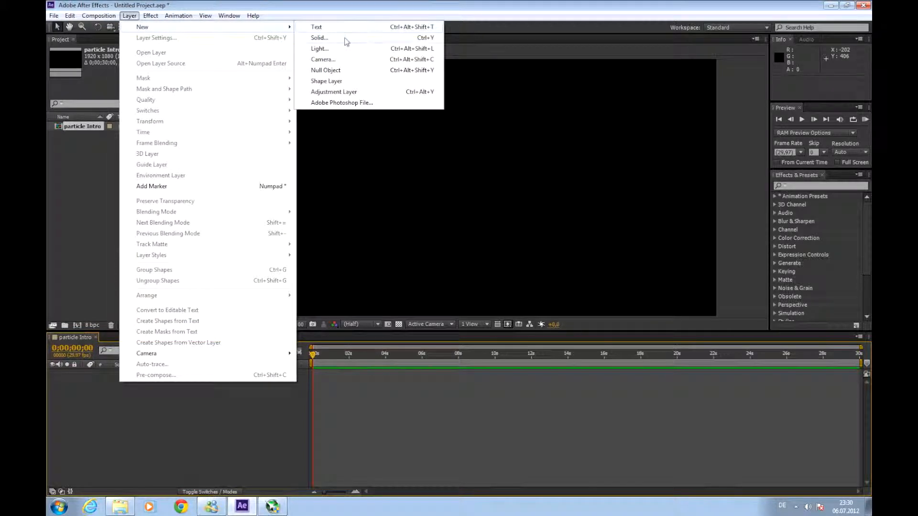
pyautogui.click(309, 37)
pyautogui.write('Background')
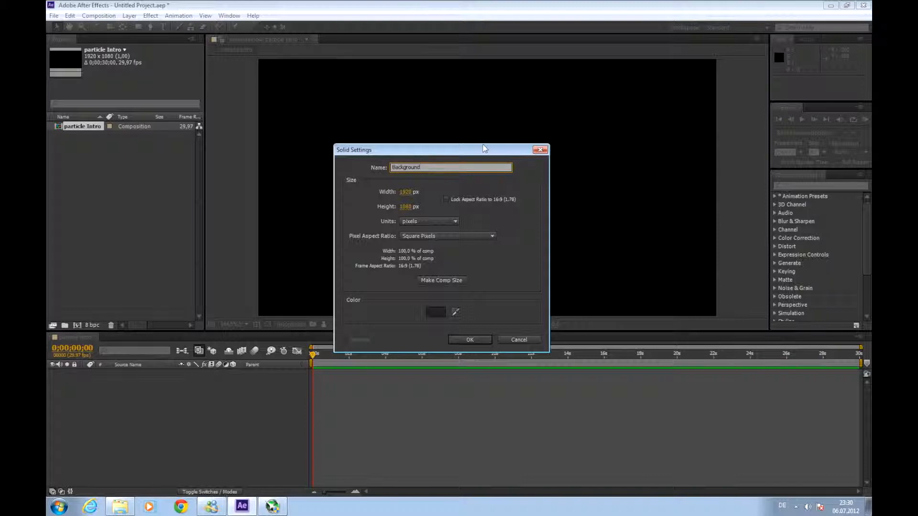
pyautogui.click(435, 313)
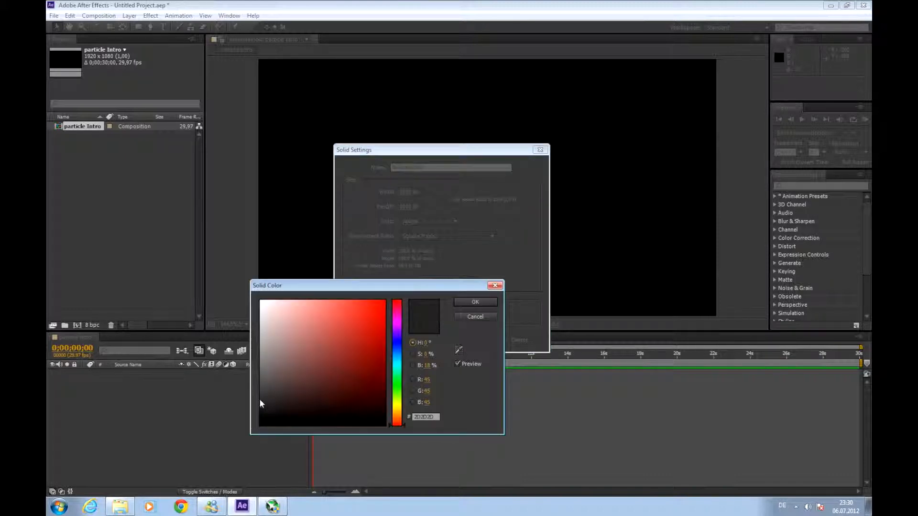
pyautogui.moveTo(262, 404); pyautogui.dragTo(415, 426)
pyautogui.click(488, 302)
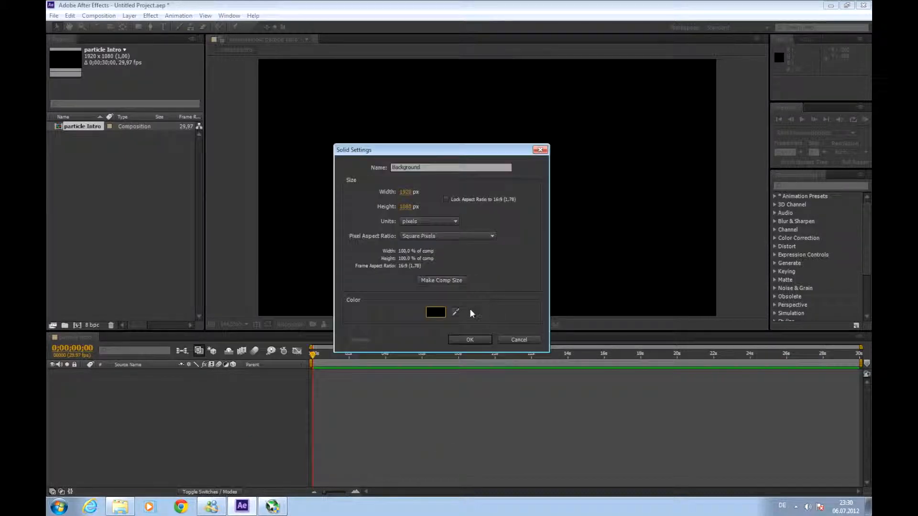
pyautogui.click(470, 339)
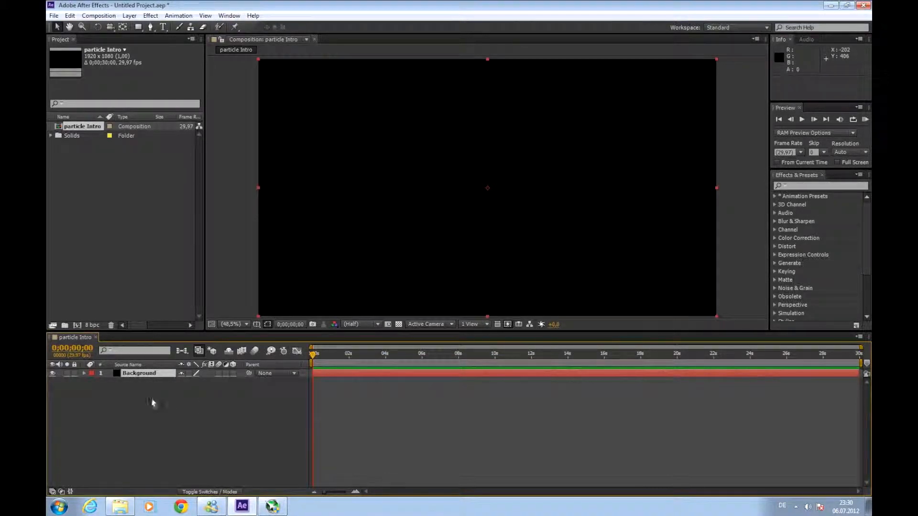
# Apply the Ramp effect to the Background layer
pyautogui.click(151, 16)
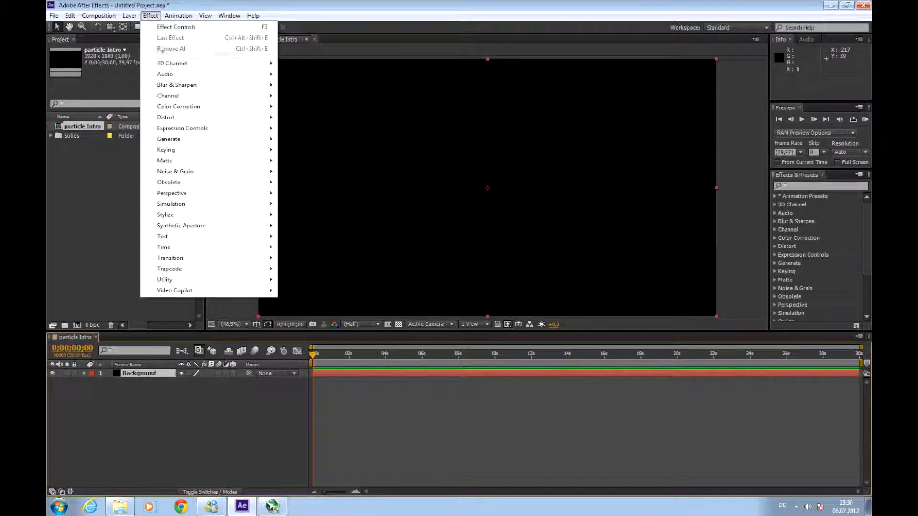
pyautogui.moveTo(171, 139)
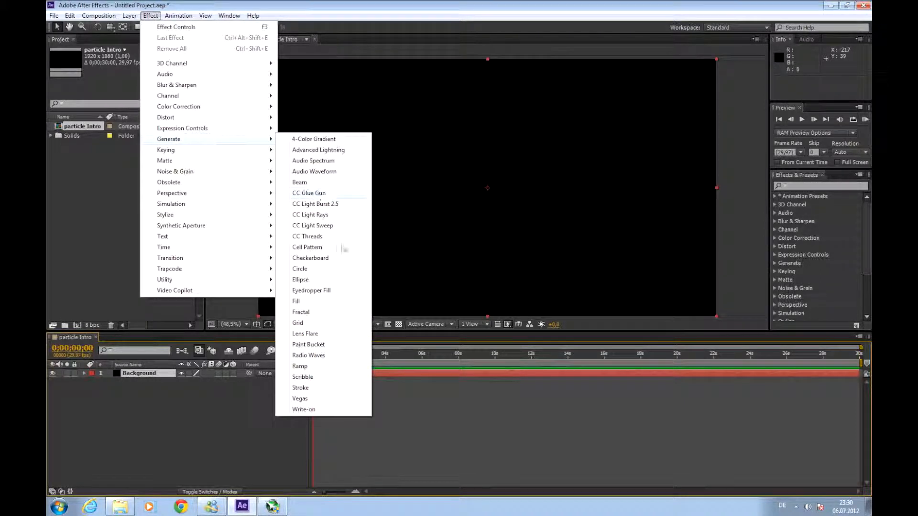
pyautogui.click(329, 367)
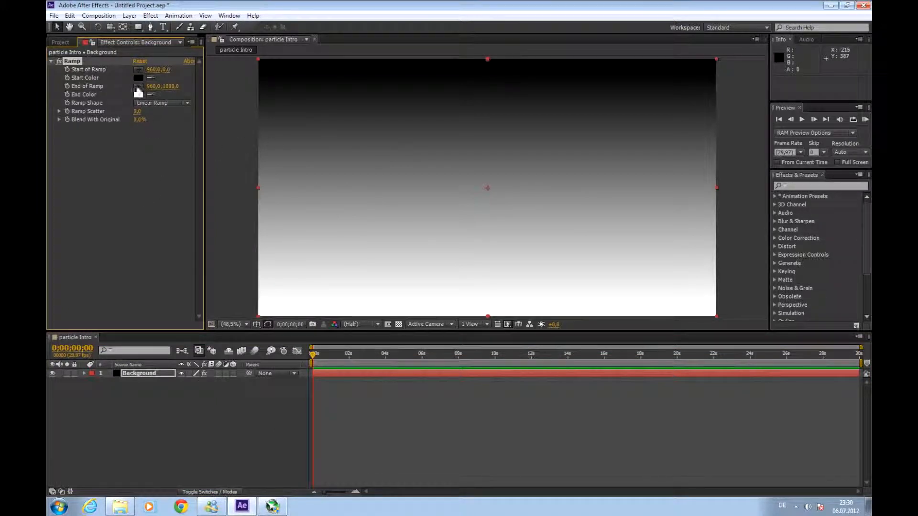
# Set the ramp's start color to dark blue 002157 and its end color to black 000000
pyautogui.click(137, 77)
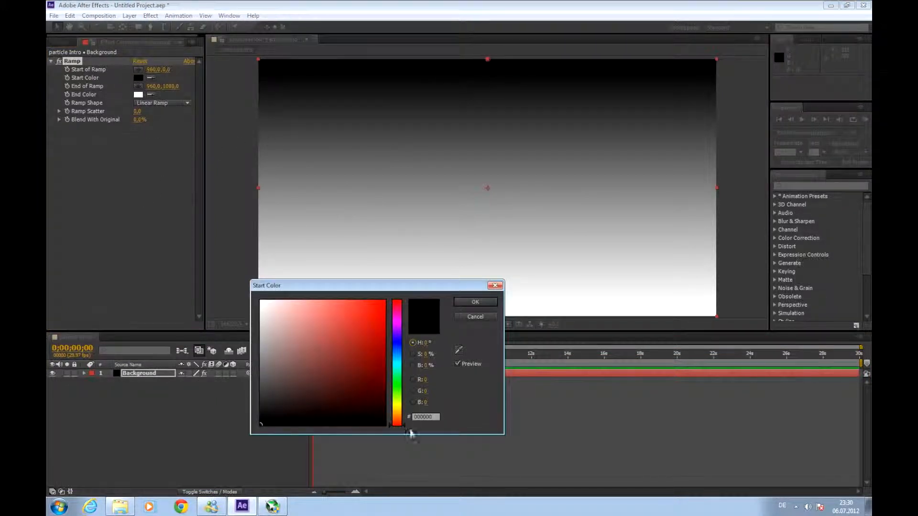
pyautogui.moveTo(401, 420); pyautogui.dragTo(401, 351)
pyautogui.moveTo(344, 383); pyautogui.dragTo(395, 388)
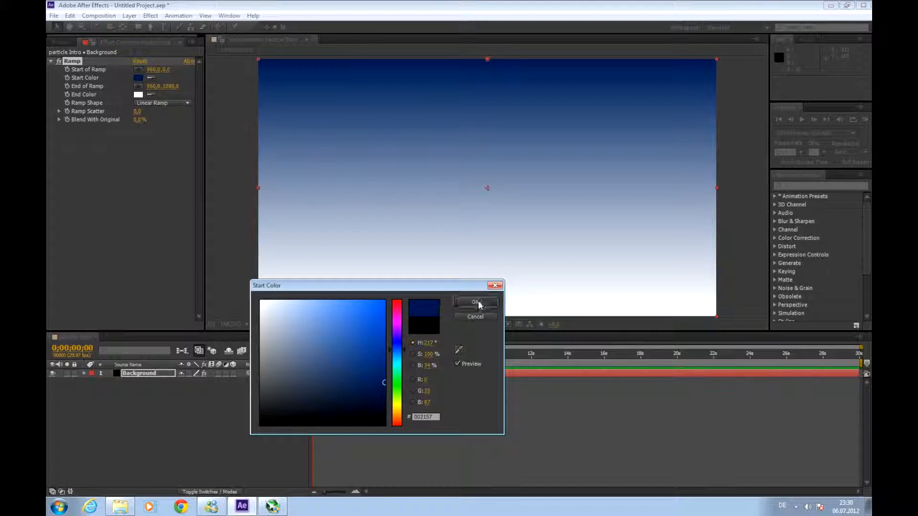
pyautogui.click(475, 301)
pyautogui.click(139, 95)
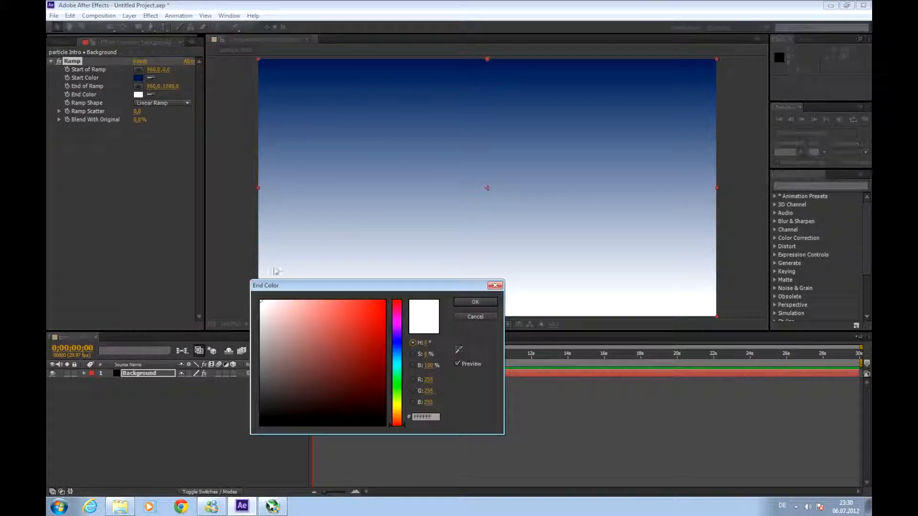
pyautogui.moveTo(318, 367); pyautogui.dragTo(397, 430)
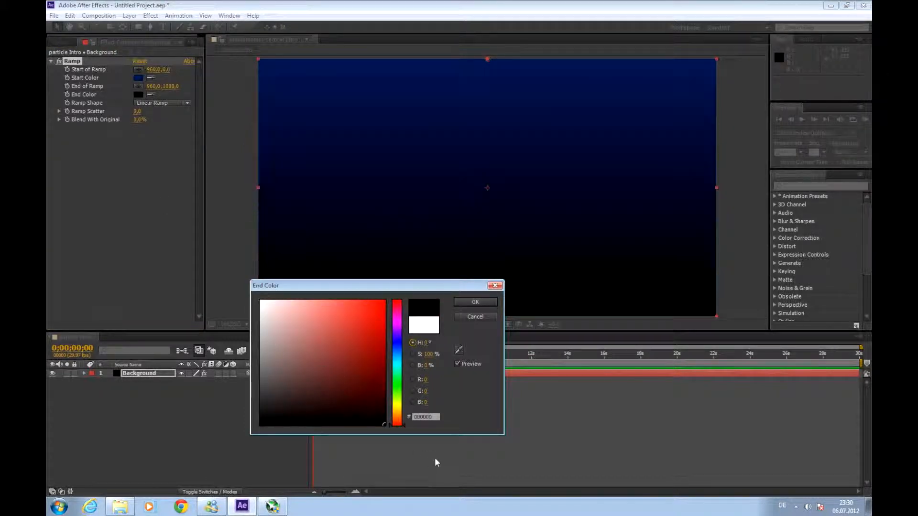
pyautogui.click(476, 301)
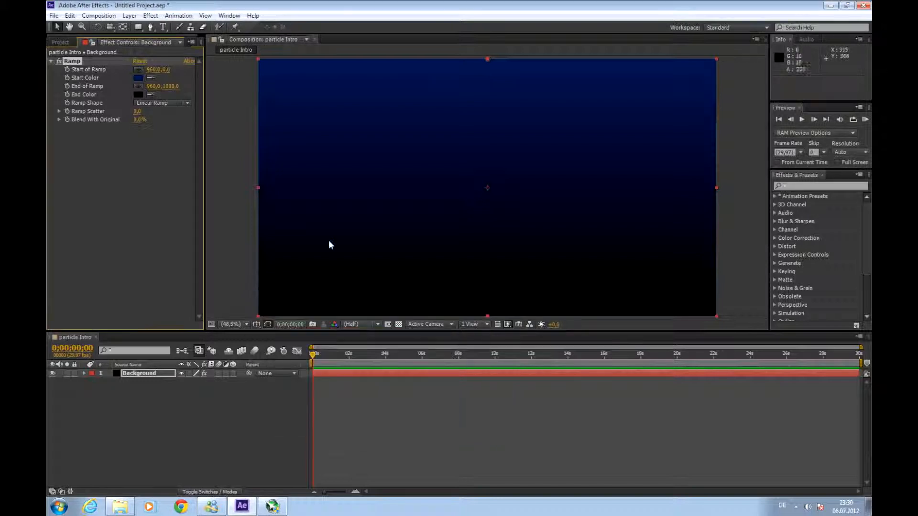
# Change the ramp shape to Radial Ramp and move its start point down to about 962, 326
pyautogui.click(162, 104)
pyautogui.click(178, 124)
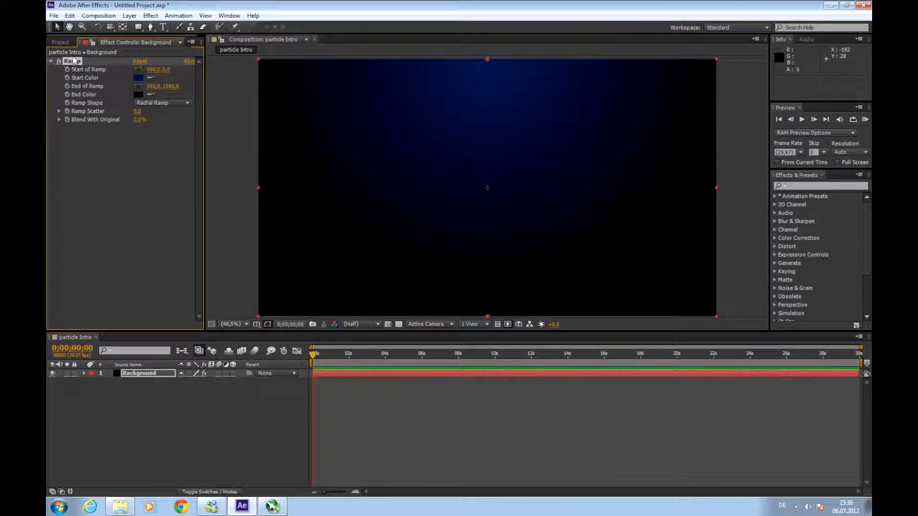
pyautogui.moveTo(488, 63); pyautogui.dragTo(491, 143)
# Widen the radial glow by moving the ramp's start point up to about 974, 138 and its end point below the frame
pyautogui.scroll(-2, 476, 246)
pyautogui.scroll(2, 483, 250)
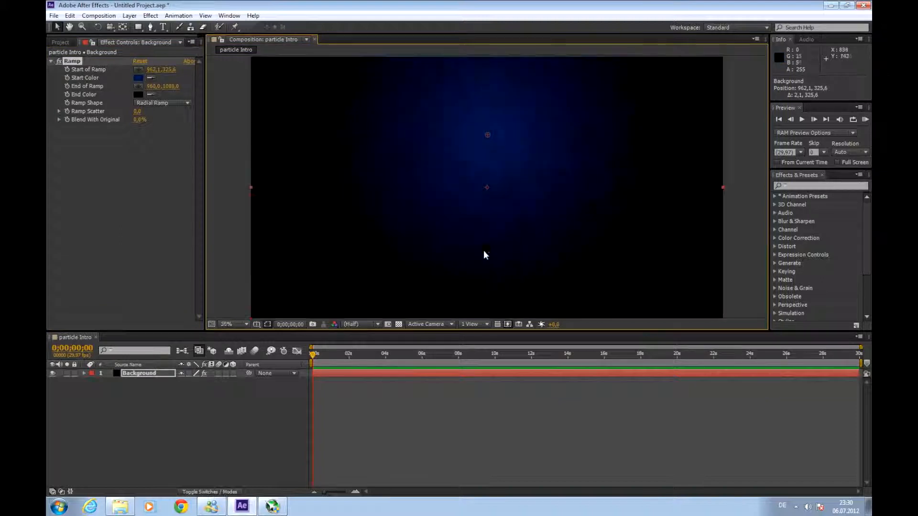
pyautogui.scroll(-2, 500, 296)
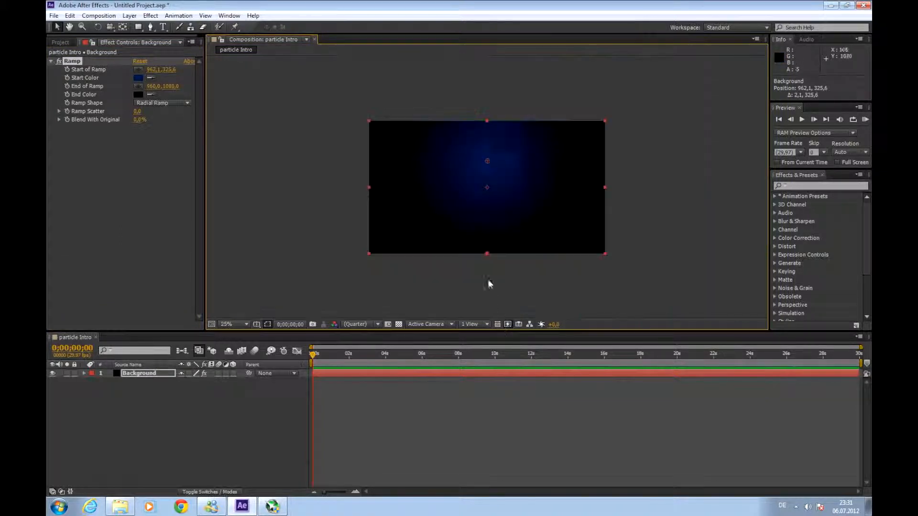
pyautogui.moveTo(487, 187); pyautogui.dragTo(488, 181)
pyautogui.hotkey('ctrl', 'z')
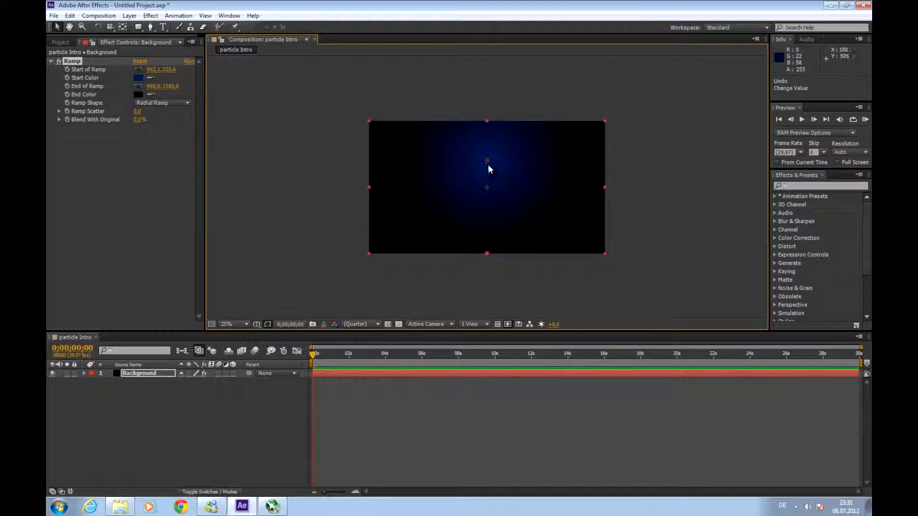
pyautogui.moveTo(487, 161); pyautogui.dragTo(488, 146)
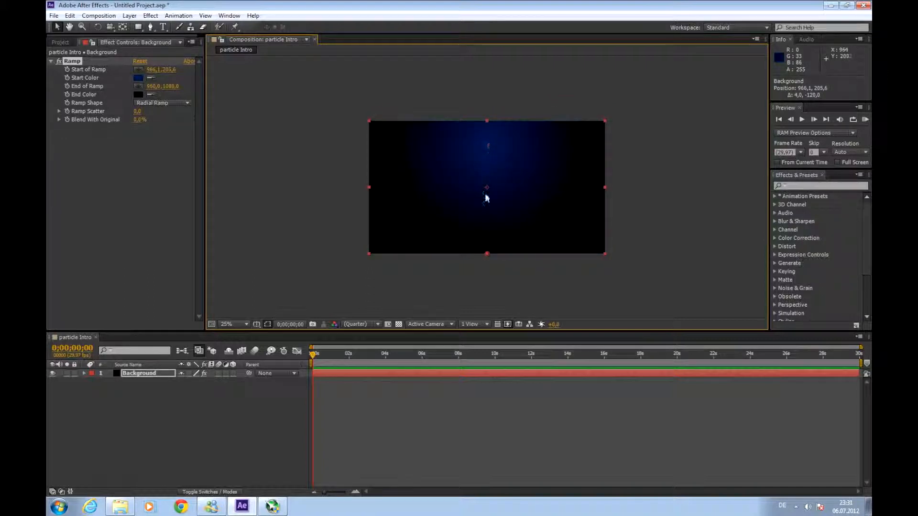
pyautogui.moveTo(486, 255); pyautogui.dragTo(488, 274)
pyautogui.moveTo(489, 186); pyautogui.dragTo(491, 185)
pyautogui.moveTo(487, 146); pyautogui.dragTo(488, 138)
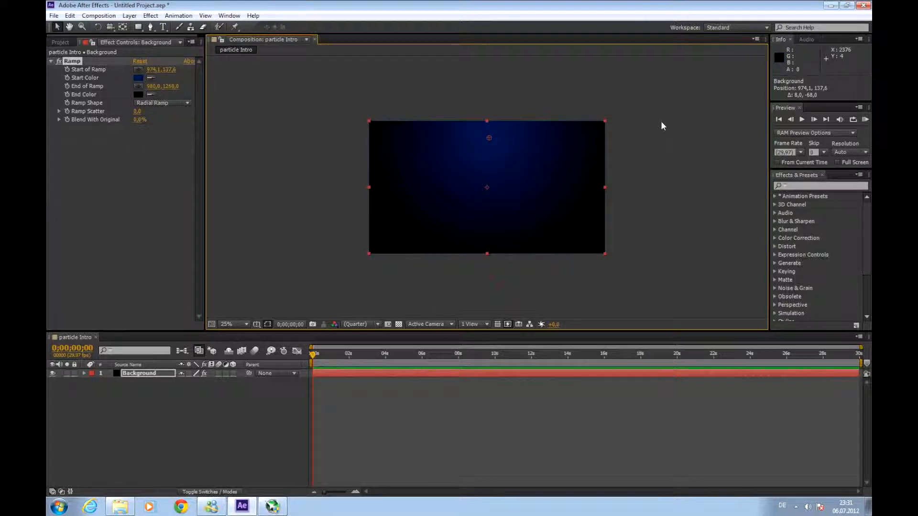
pyautogui.click(686, 296)
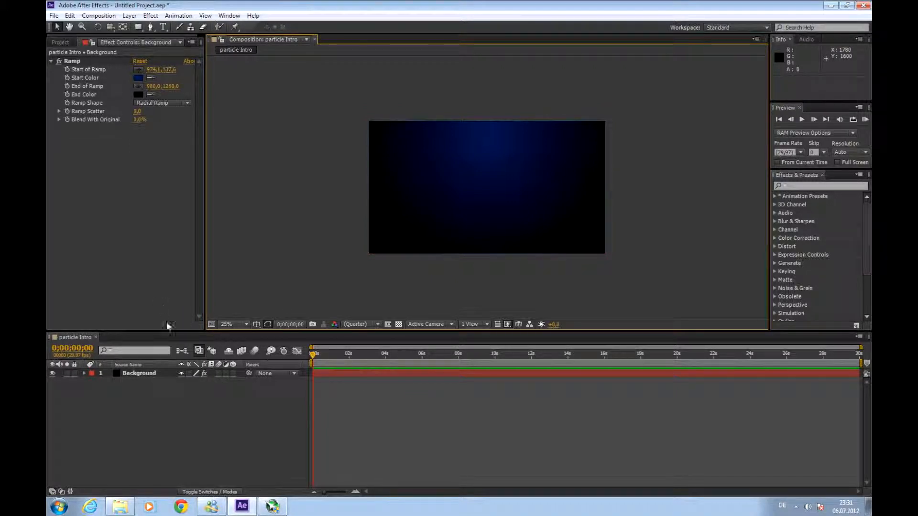
# Add a second black solid layer named "Background particles"
pyautogui.click(127, 17)
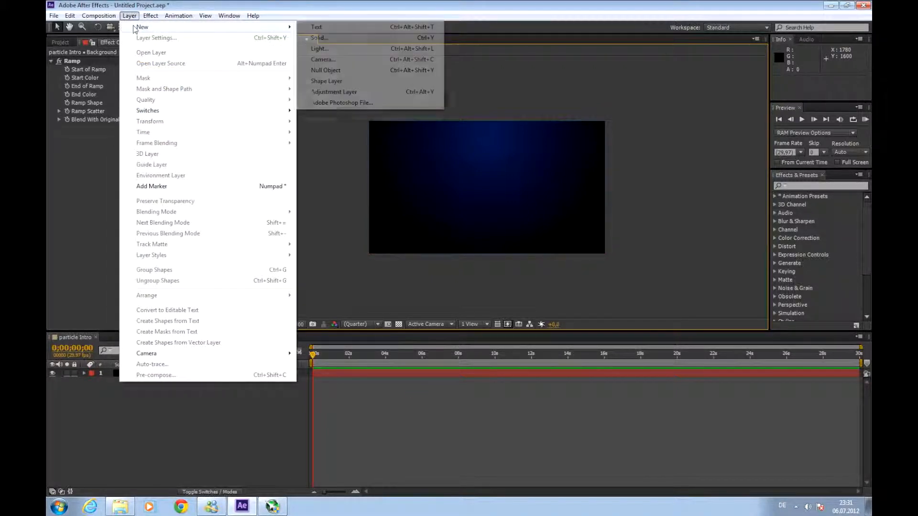
pyautogui.moveTo(159, 29)
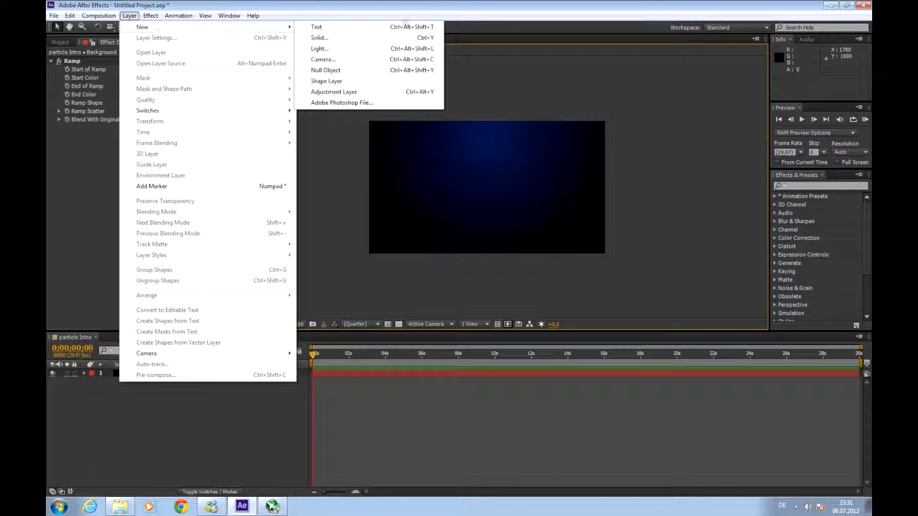
pyautogui.click(371, 37)
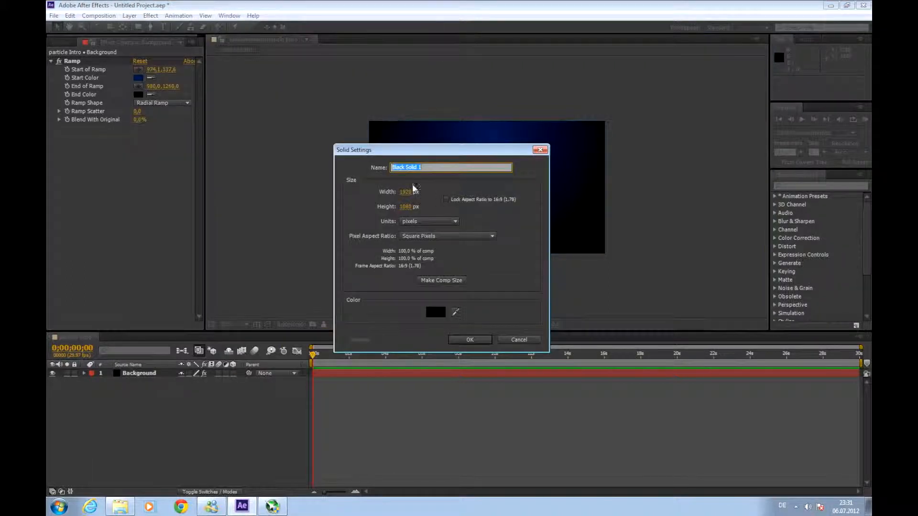
pyautogui.write('Background particles')
pyautogui.click(459, 342)
# Apply the CC Particle World simulation effect to the Background particles layer
pyautogui.click(151, 15)
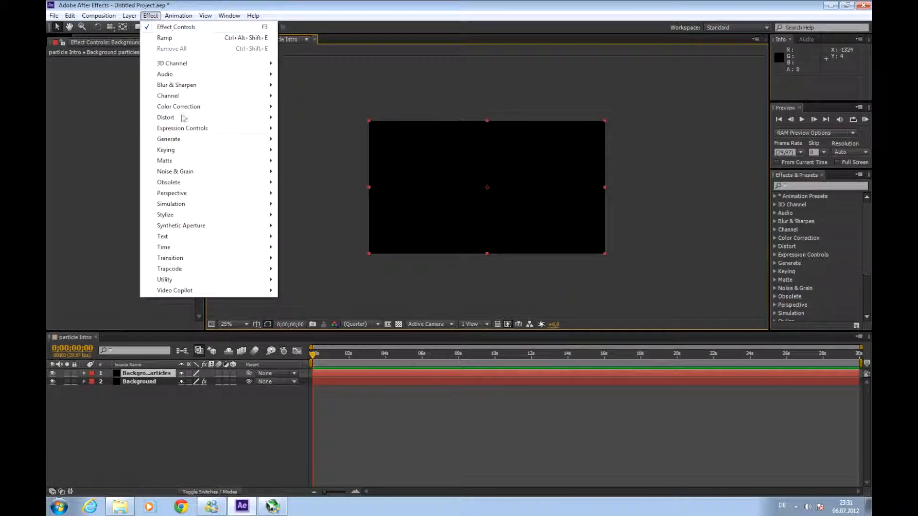
pyautogui.moveTo(186, 138)
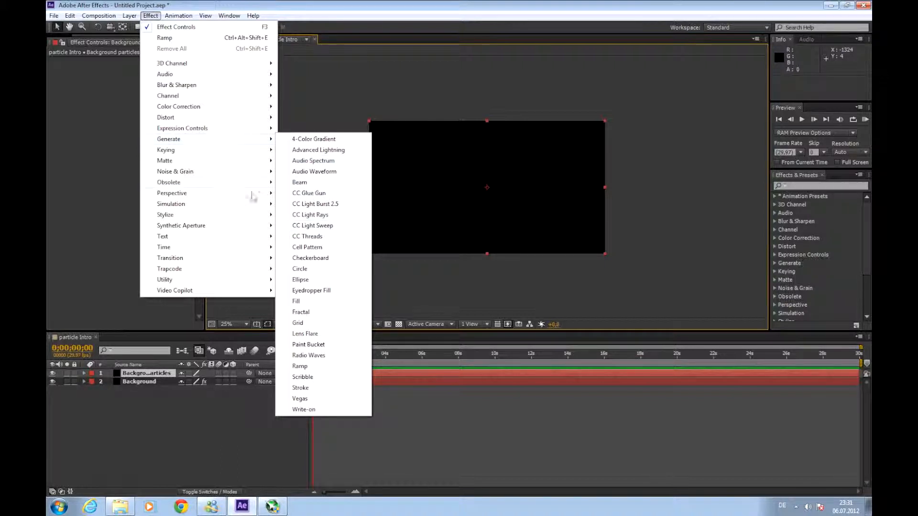
pyautogui.moveTo(226, 204)
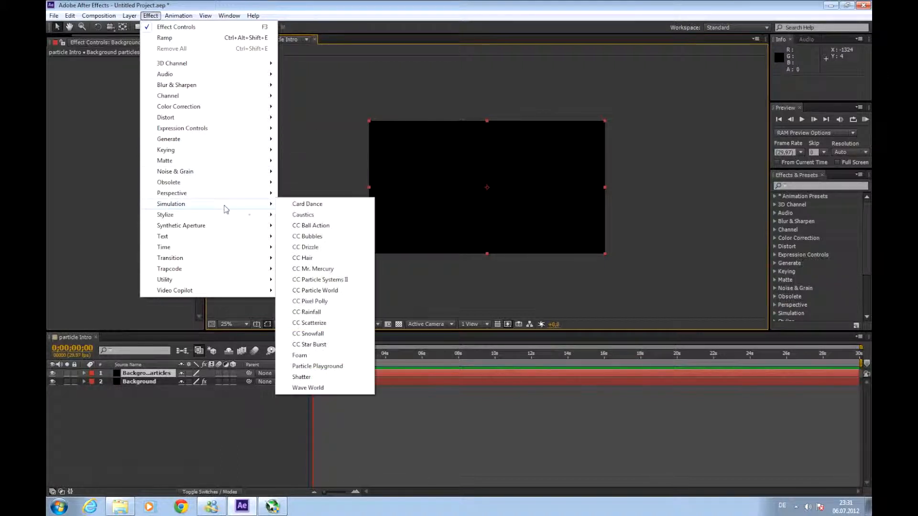
pyautogui.click(338, 291)
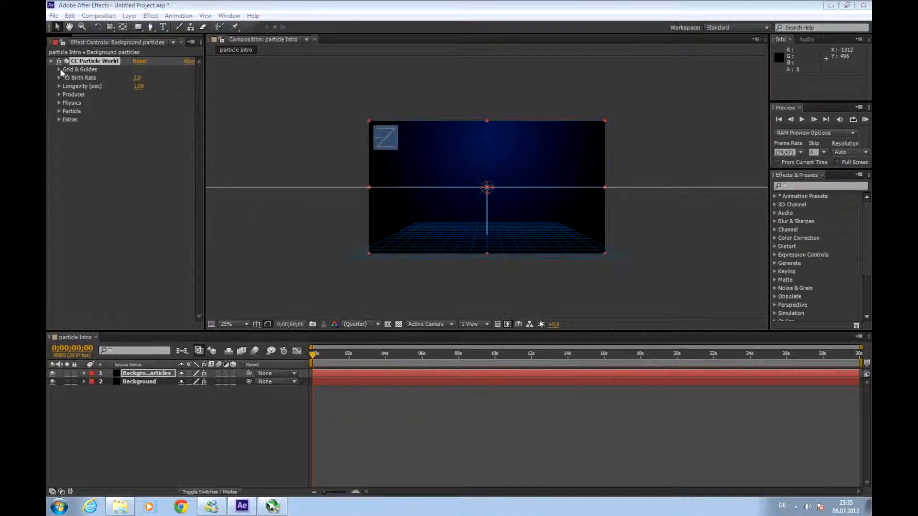
# Turn off the Position, Radius, Motion Path and Grid guides of CC Particle World
pyautogui.click(60, 69)
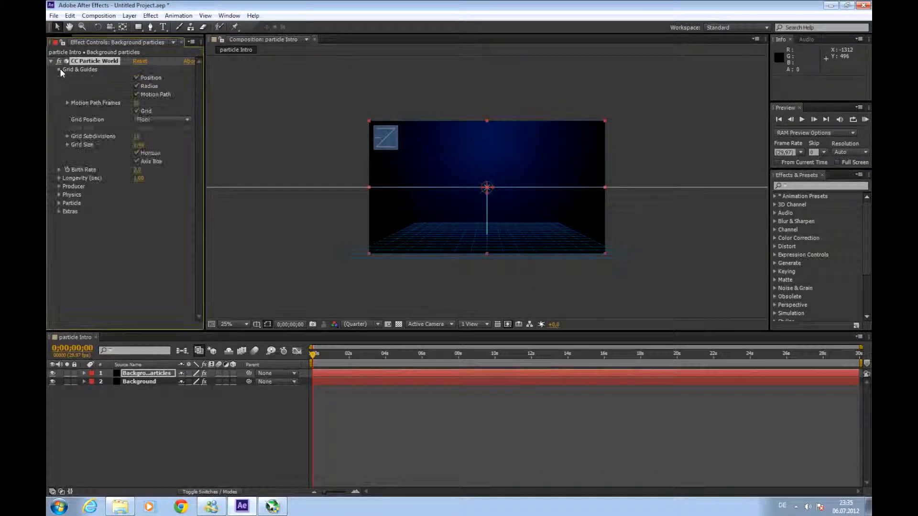
pyautogui.click(137, 95)
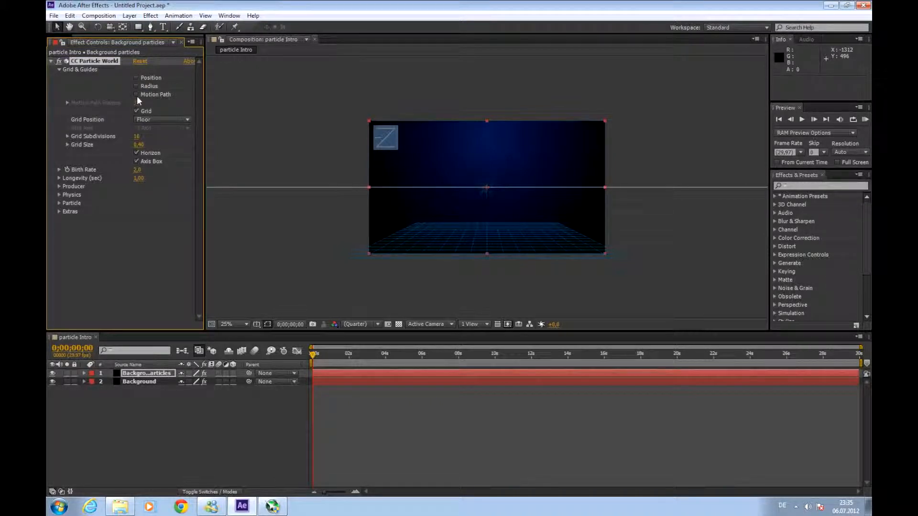
pyautogui.click(135, 107)
pyautogui.click(135, 108)
pyautogui.click(138, 110)
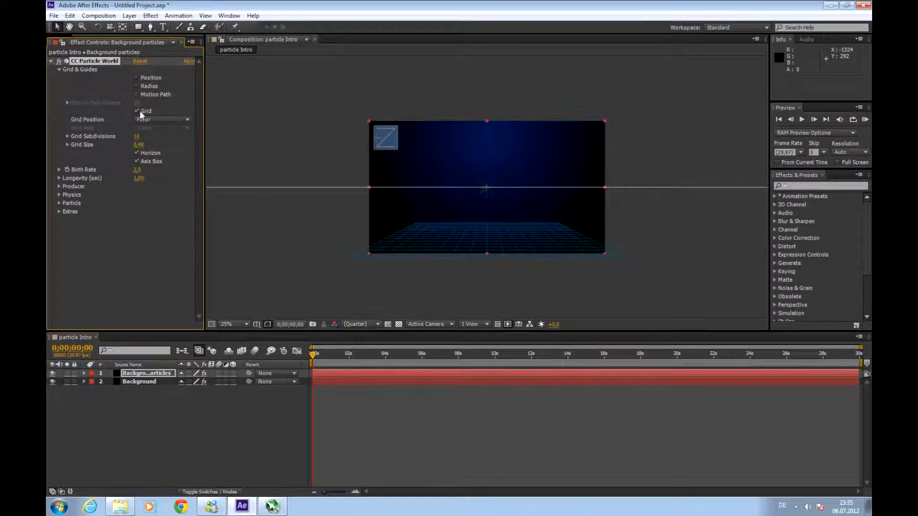
pyautogui.click(59, 70)
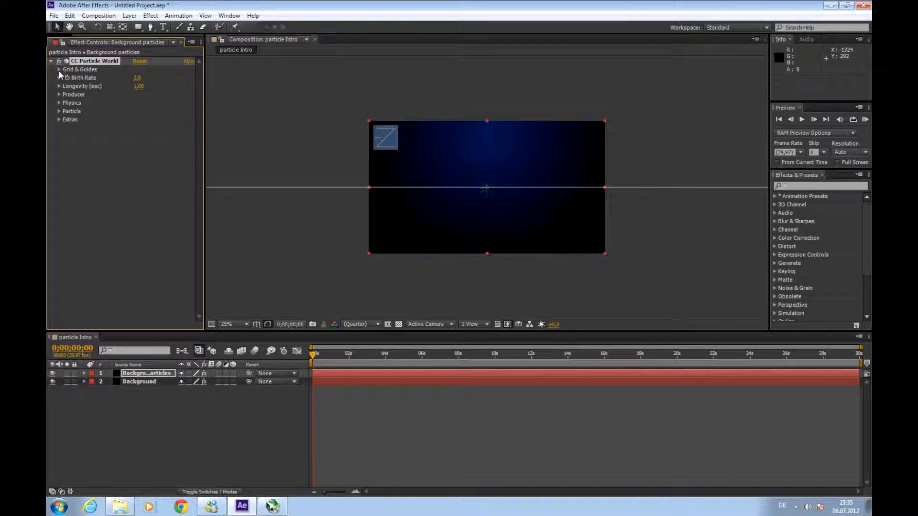
# In the particle physics, keep the Explosive animation, set the velocity to 0 and reduce the gravity to about -0.05
pyautogui.click(56, 102)
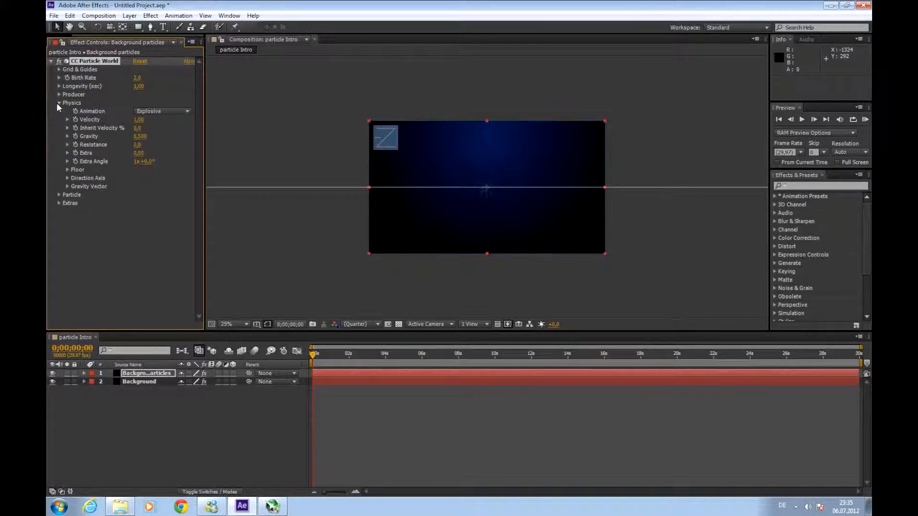
pyautogui.click(158, 112)
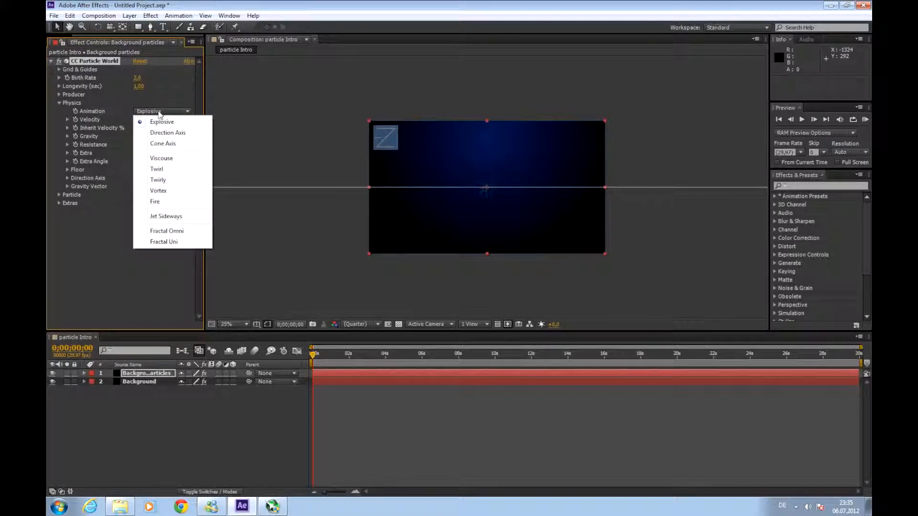
pyautogui.click(158, 113)
pyautogui.click(110, 210)
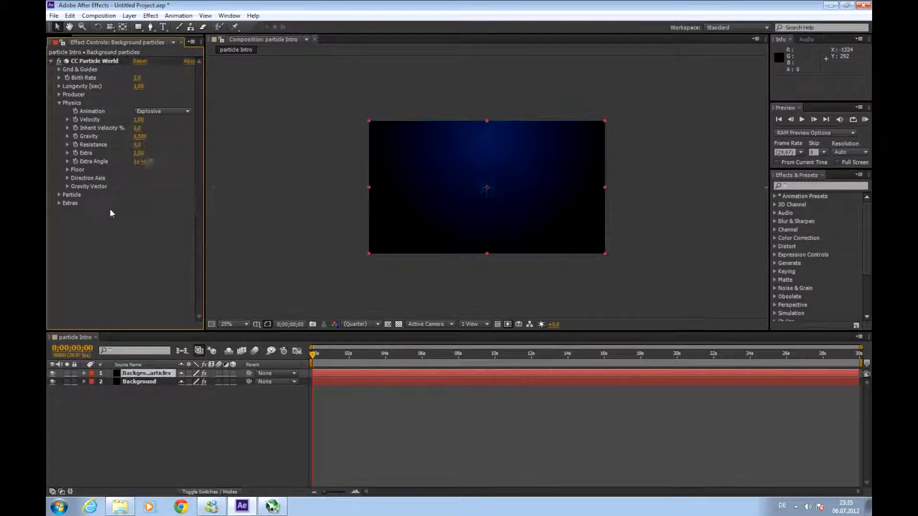
pyautogui.moveTo(142, 119); pyautogui.dragTo(80, 122)
pyautogui.click(140, 120)
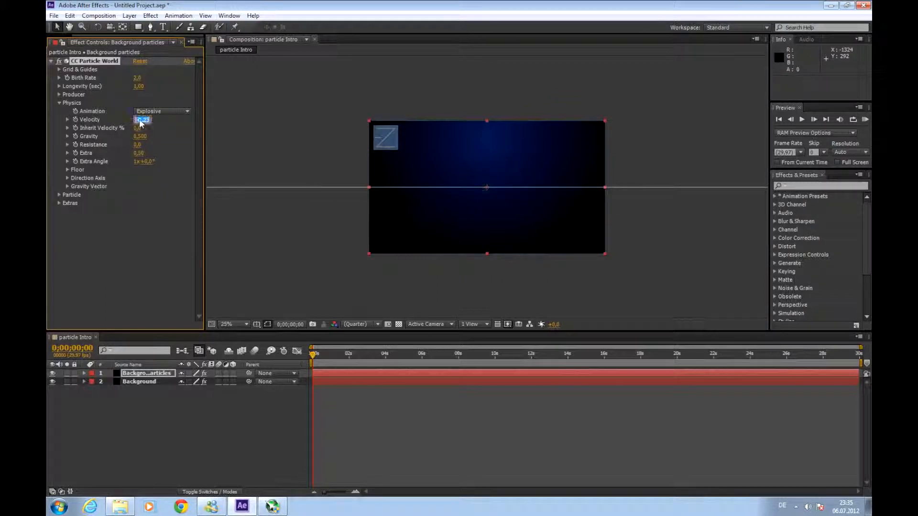
pyautogui.write('0,5')
pyautogui.press('Return')
pyautogui.moveTo(144, 136); pyautogui.dragTo(133, 136)
pyautogui.moveTo(123, 136); pyautogui.dragTo(120, 137)
pyautogui.click(56, 103)
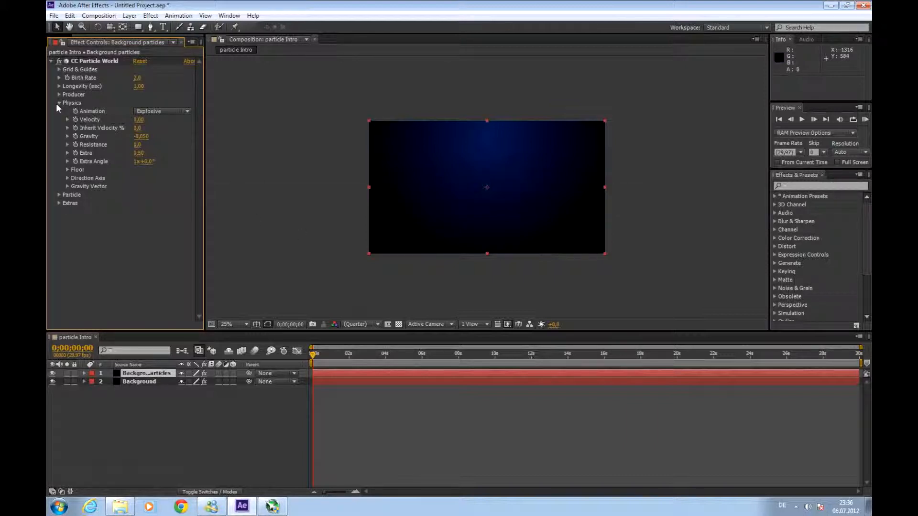
pyautogui.click(58, 103)
# Change the particle type from Line to Faded Sphere
pyautogui.click(59, 111)
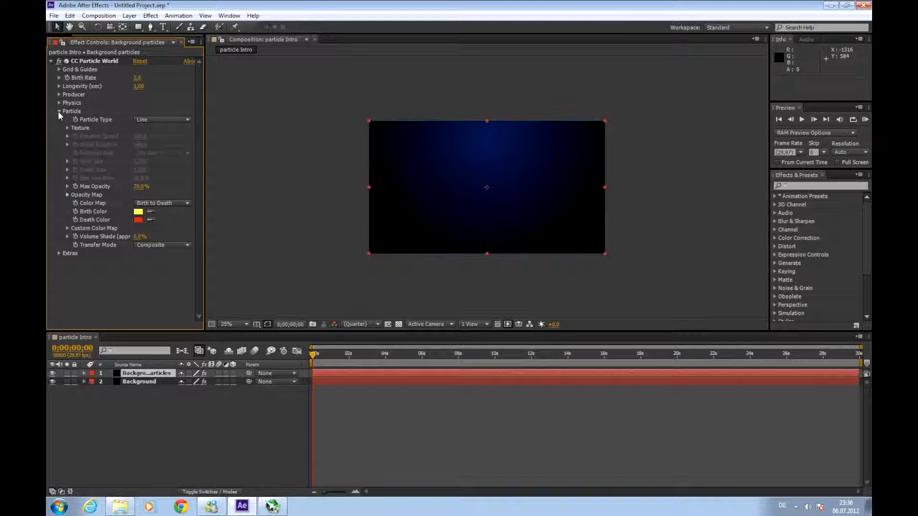
pyautogui.click(165, 120)
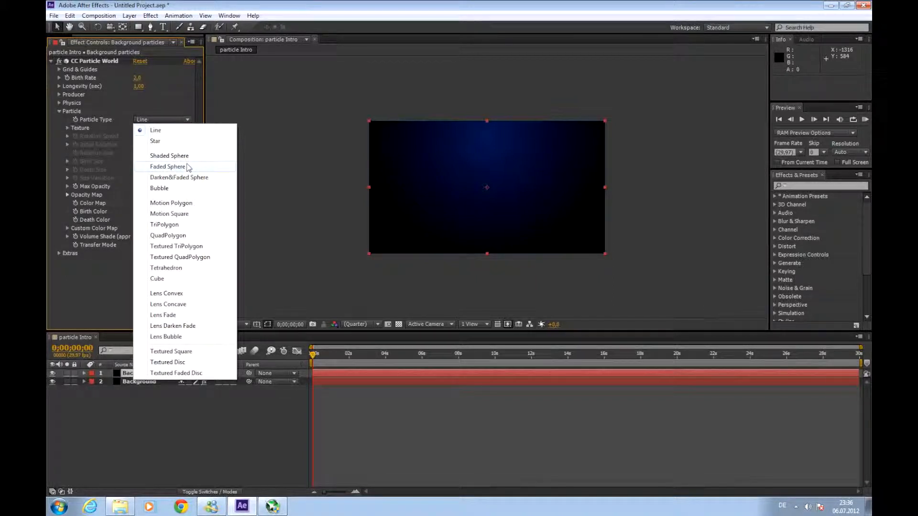
pyautogui.click(168, 167)
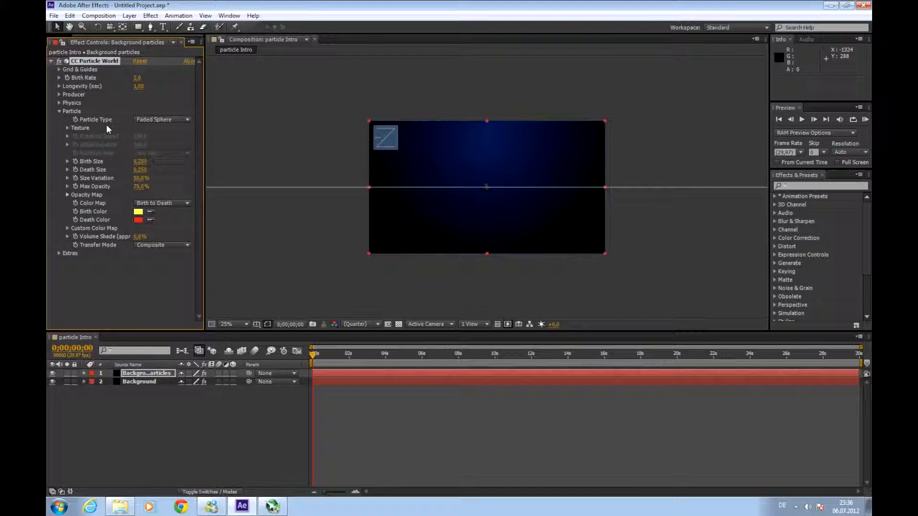
pyautogui.click(59, 111)
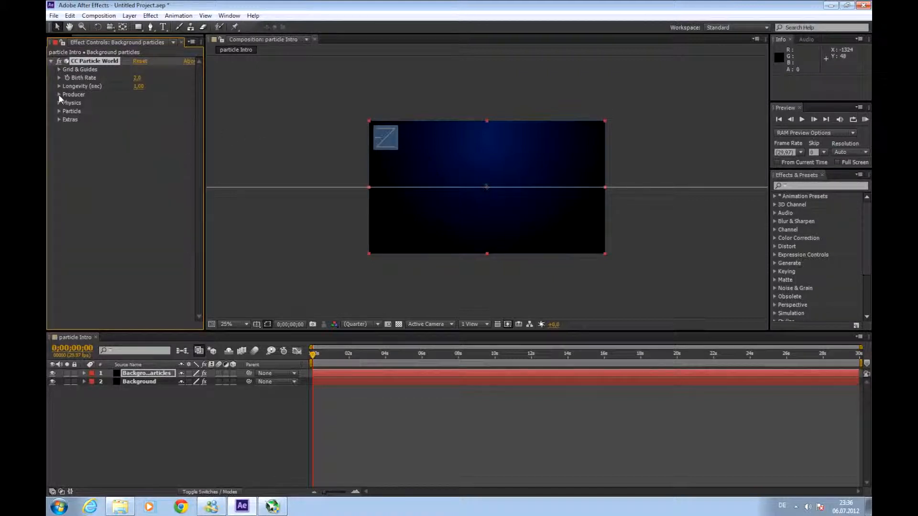
# Spread the particle producer to about 0.405 in radius X, 0.345 in radius Y and 0.585 in radius Z
pyautogui.click(59, 94)
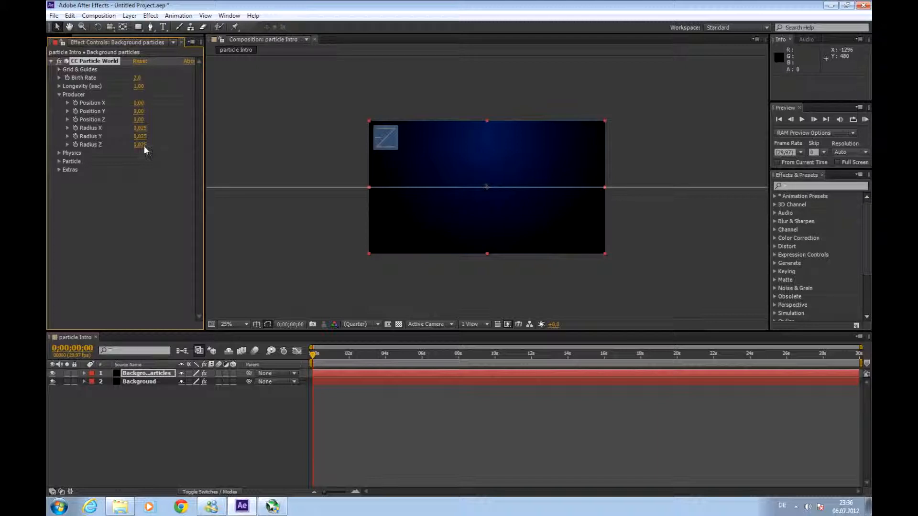
pyautogui.moveTo(143, 126); pyautogui.dragTo(168, 126)
pyautogui.click(315, 355)
pyautogui.moveTo(316, 354); pyautogui.dragTo(318, 355)
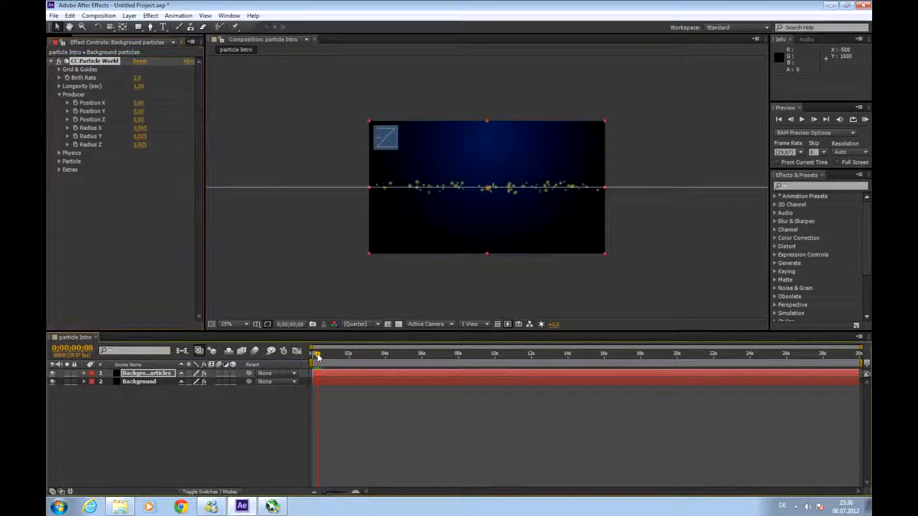
pyautogui.moveTo(141, 127); pyautogui.dragTo(160, 139)
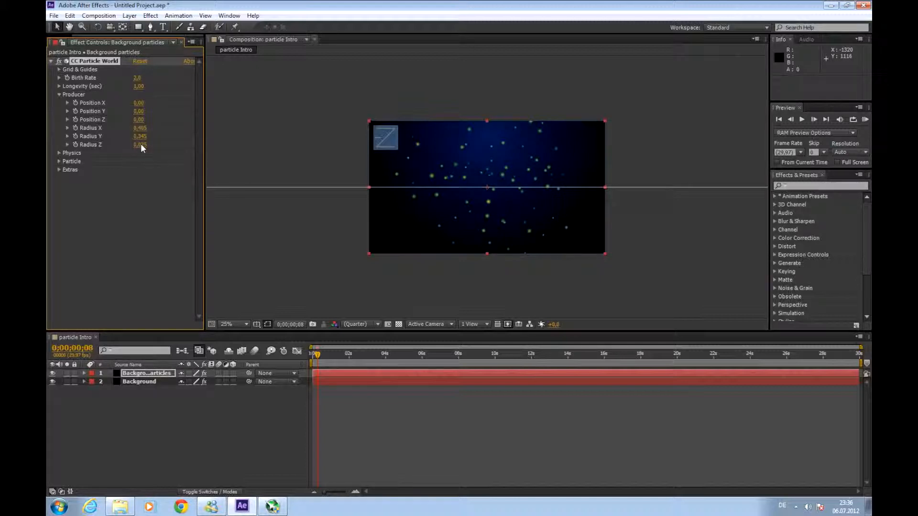
pyautogui.moveTo(143, 145); pyautogui.dragTo(171, 147)
pyautogui.moveTo(318, 355)
pyautogui.mouseDown()
pyautogui.moveTo(345, 358)
pyautogui.moveTo(326, 358)
pyautogui.mouseUp()
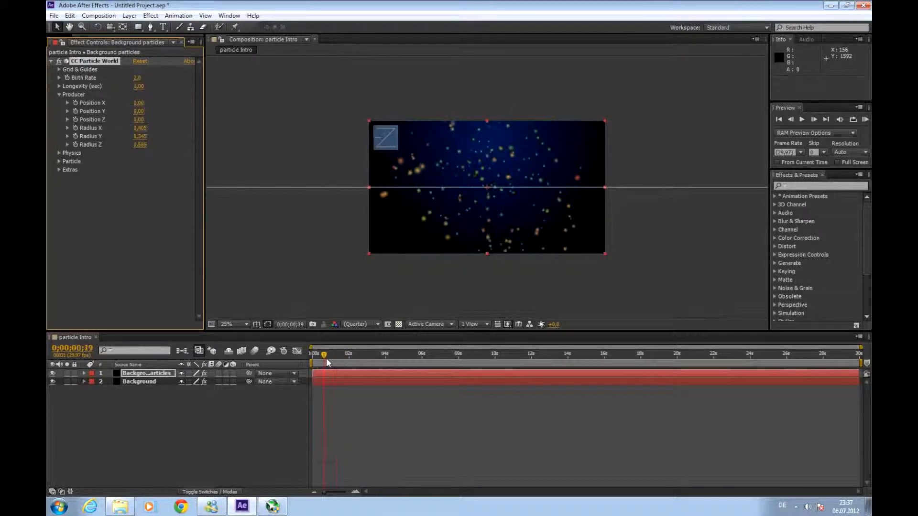
pyautogui.click(58, 94)
# Set the particles' birth rate to 1.2 and their longevity to about 2.51 seconds, and preview the animation
pyautogui.moveTo(138, 82); pyautogui.dragTo(143, 90)
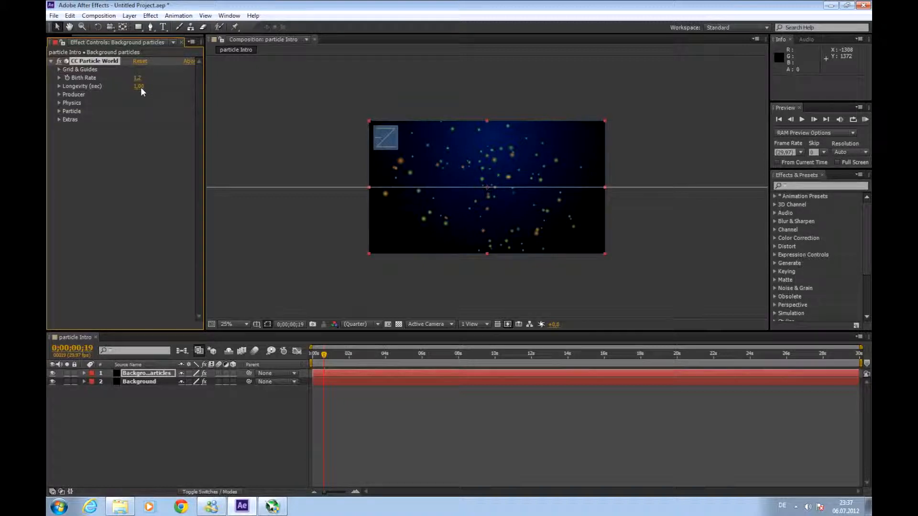
pyautogui.moveTo(153, 89); pyautogui.dragTo(215, 90)
pyautogui.press('space')
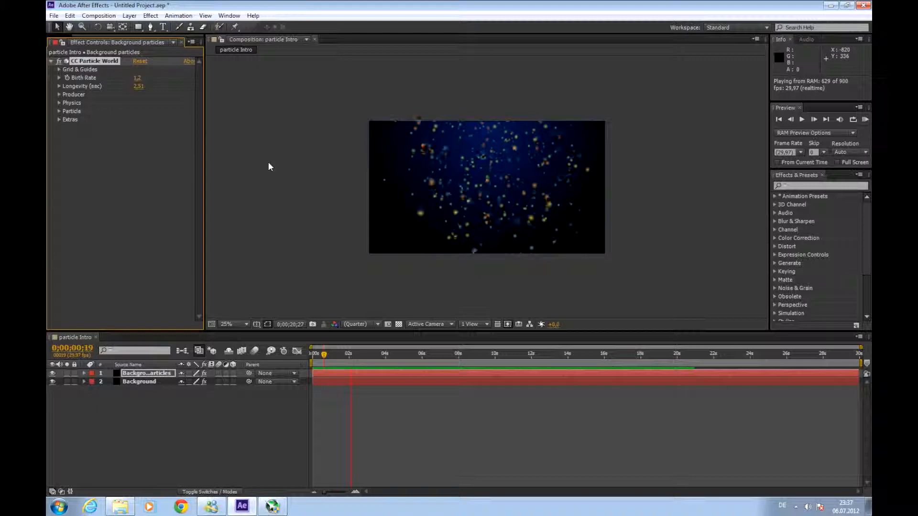
pyautogui.press('space')
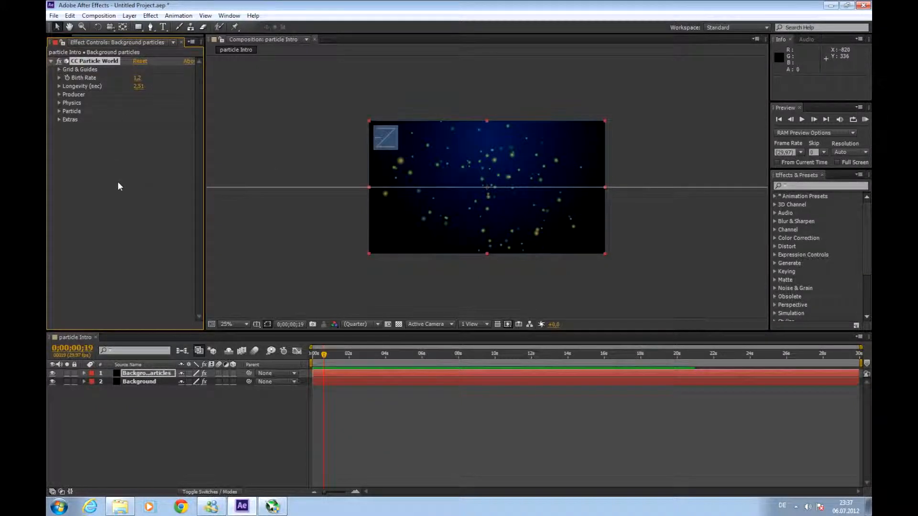
# Shrink the particles to a birth size of about 0.08 and a death size of about 0.17
pyautogui.click(59, 111)
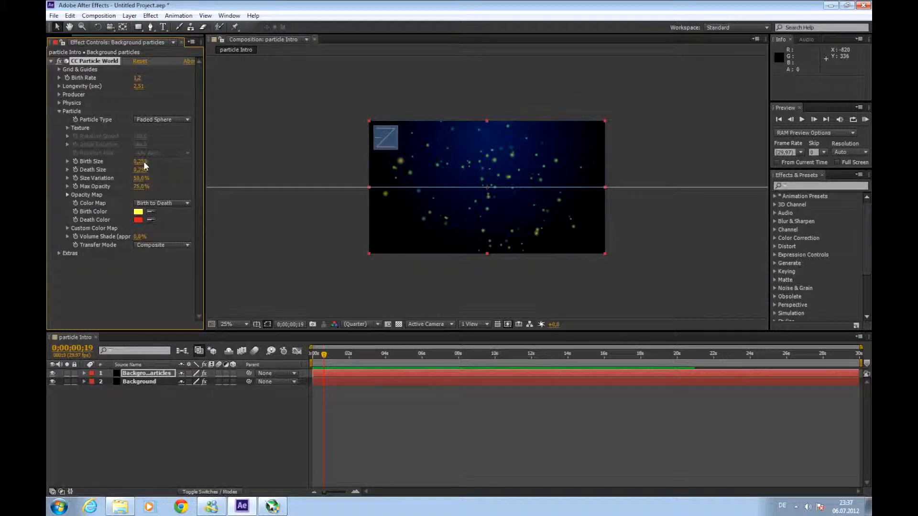
pyautogui.moveTo(142, 162)
pyautogui.mouseDown()
pyautogui.moveTo(135, 165)
pyautogui.moveTo(143, 175)
pyautogui.mouseUp()
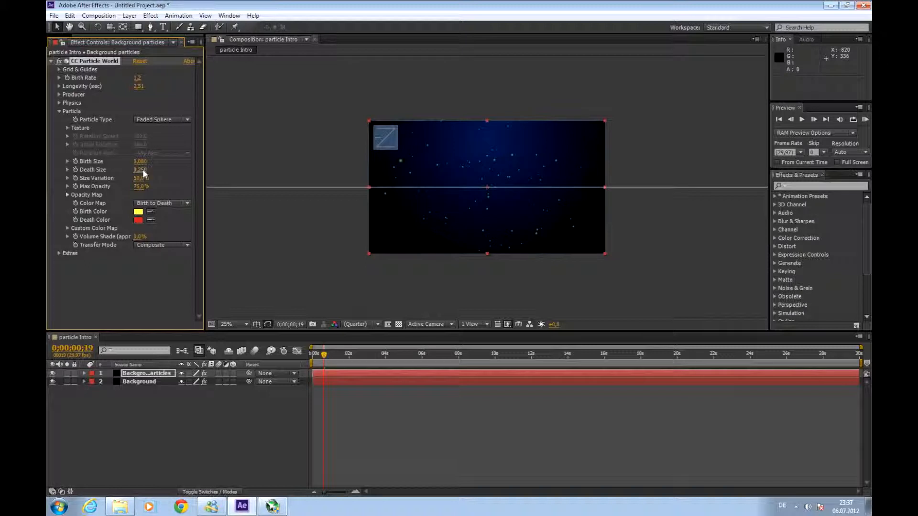
pyautogui.moveTo(143, 170); pyautogui.dragTo(140, 170)
pyautogui.moveTo(144, 168); pyautogui.dragTo(150, 167)
pyautogui.moveTo(142, 167); pyautogui.dragTo(150, 174)
# Set the particles' birth color to bright blue 1D5AF5
pyautogui.click(138, 212)
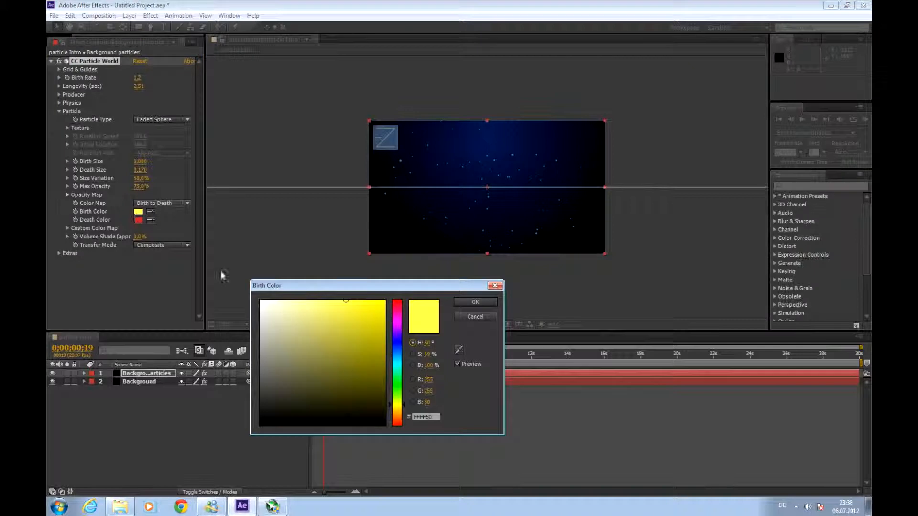
pyautogui.moveTo(400, 409)
pyautogui.mouseDown()
pyautogui.moveTo(396, 350)
pyautogui.moveTo(370, 304)
pyautogui.mouseUp()
pyautogui.click(466, 303)
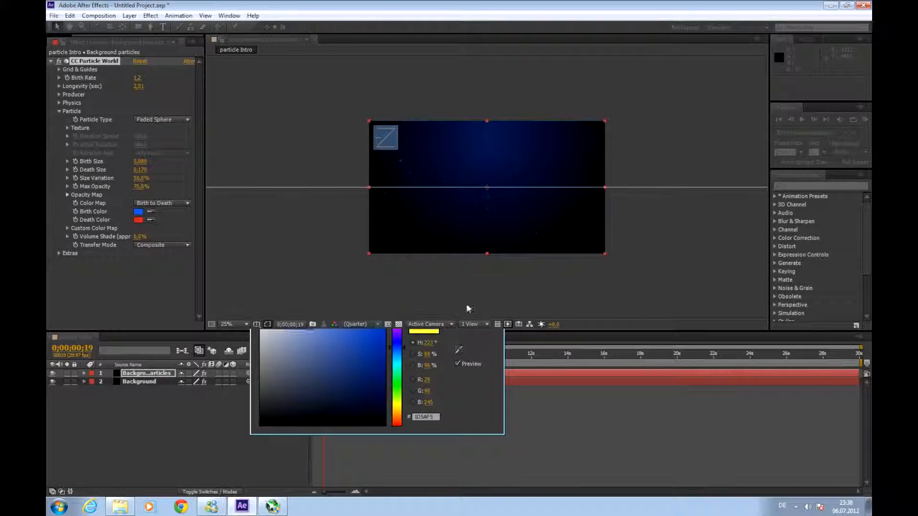
# Set the particles' death color to dark blue 0000A8 and preview the recolored particles
pyautogui.click(138, 220)
pyautogui.moveTo(397, 420)
pyautogui.mouseDown()
pyautogui.moveTo(396, 343)
pyautogui.moveTo(376, 333)
pyautogui.moveTo(407, 334)
pyautogui.mouseUp()
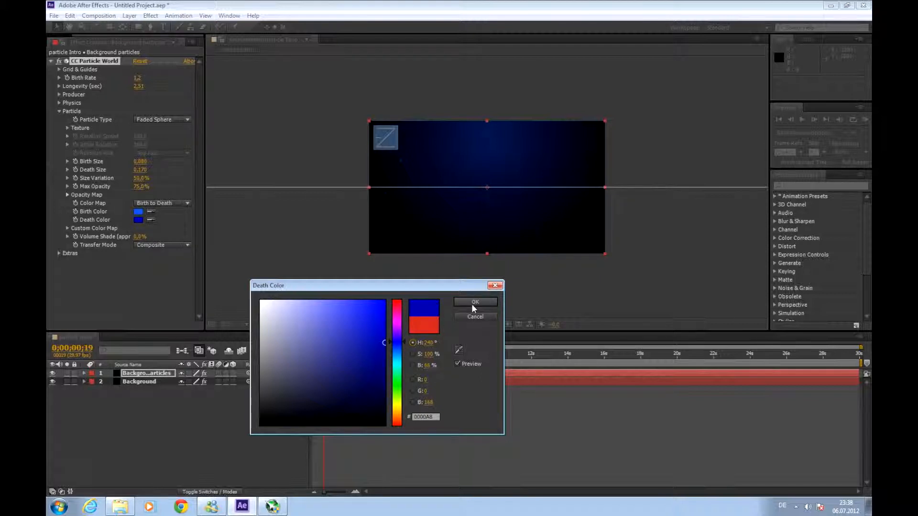
pyautogui.click(471, 303)
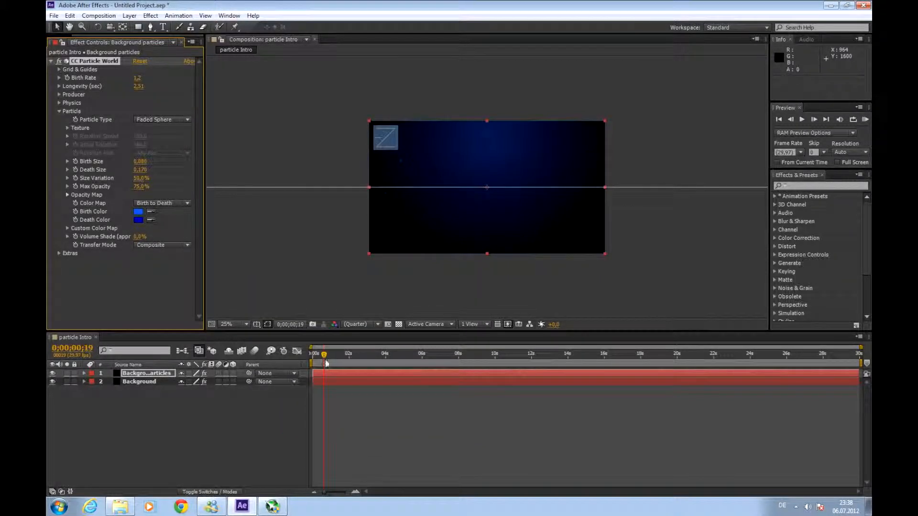
pyautogui.moveTo(328, 355)
pyautogui.mouseDown()
pyautogui.moveTo(349, 355)
pyautogui.moveTo(339, 356)
pyautogui.mouseUp()
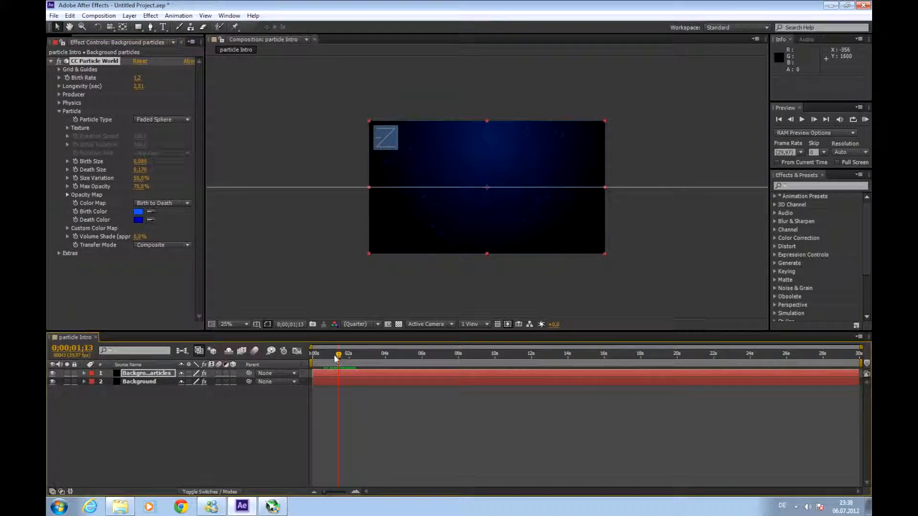
pyautogui.moveTo(338, 356); pyautogui.dragTo(378, 363)
pyautogui.press('KP_0')
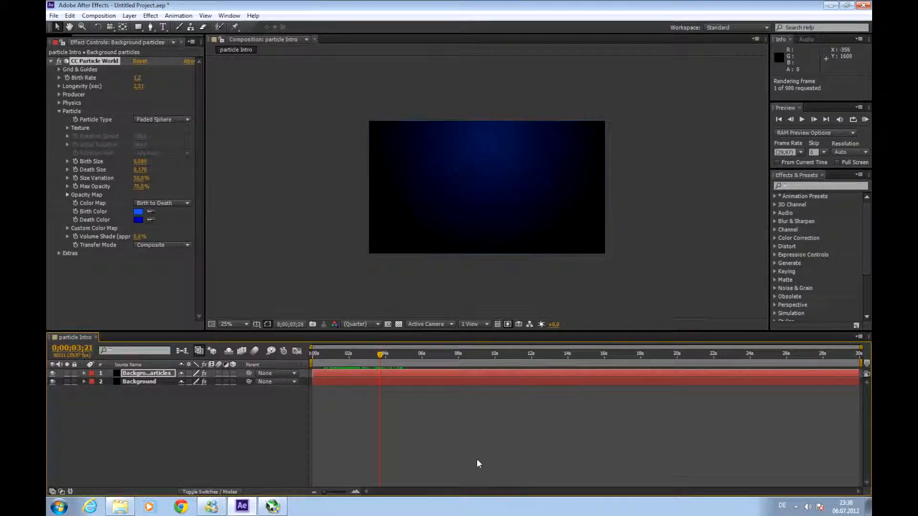
pyautogui.press('space')
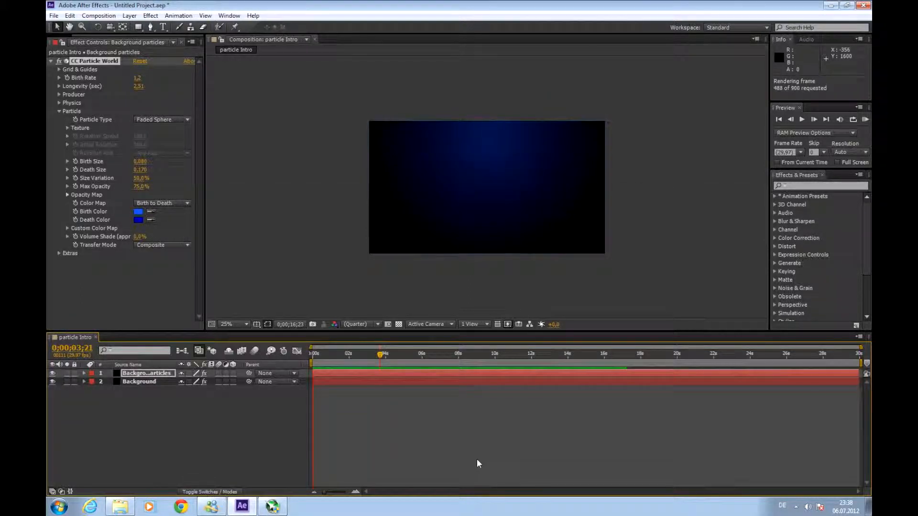
# Set the particles' gravity to -0.005 and preview the slower drift
pyautogui.click(60, 111)
pyautogui.click(60, 111)
pyautogui.click(59, 103)
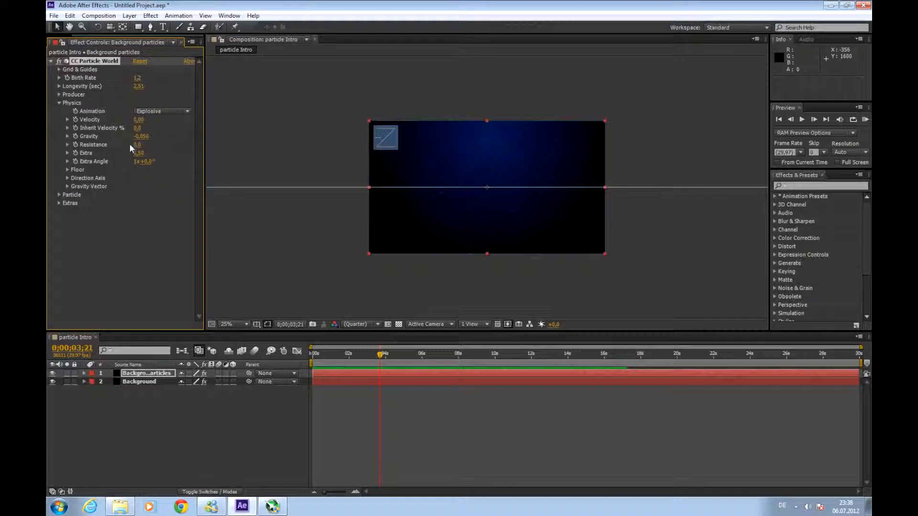
pyautogui.click(142, 136)
pyautogui.press('Return')
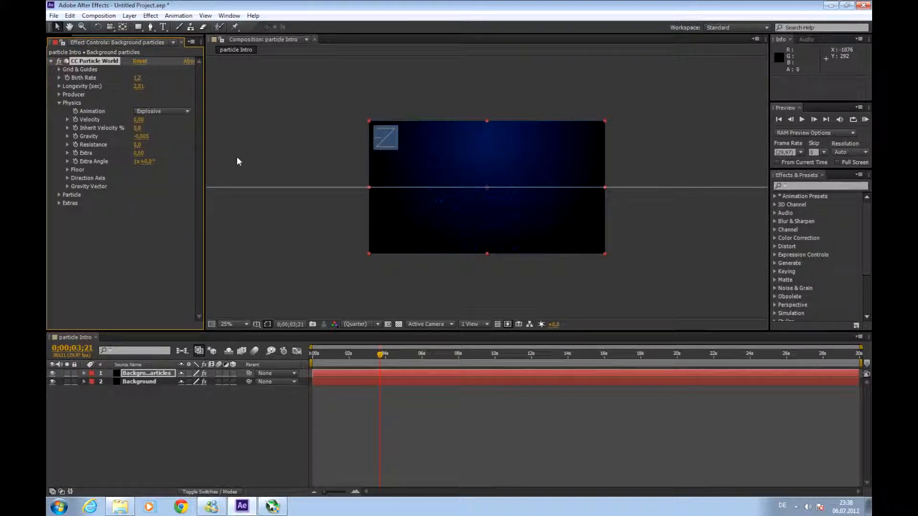
pyautogui.press('KP_0')
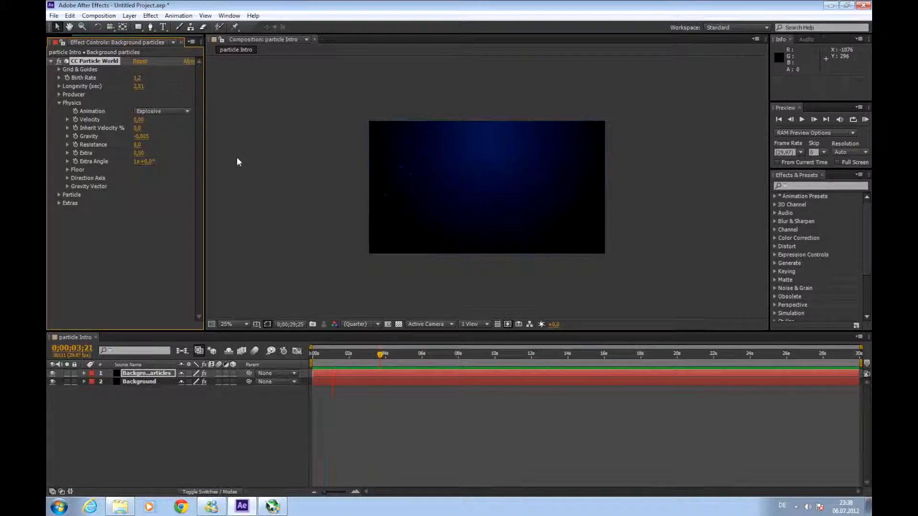
pyautogui.press('space')
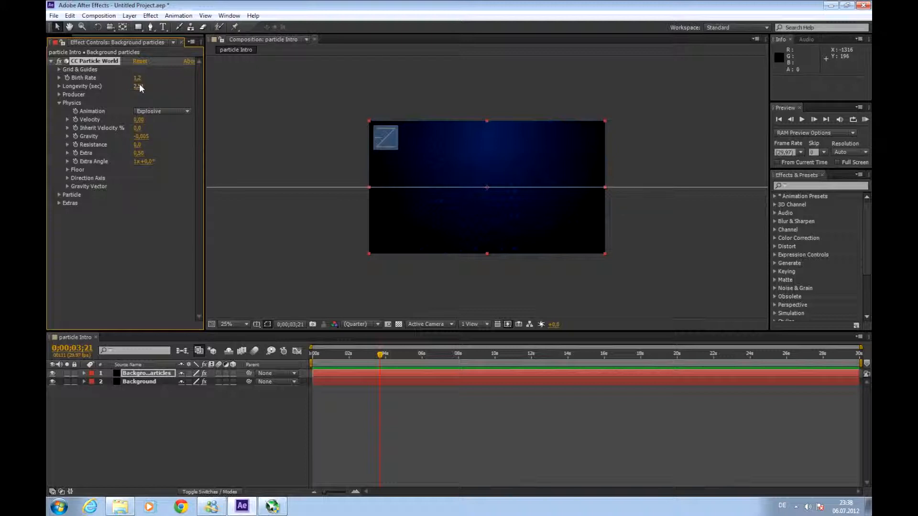
pyautogui.click(160, 89)
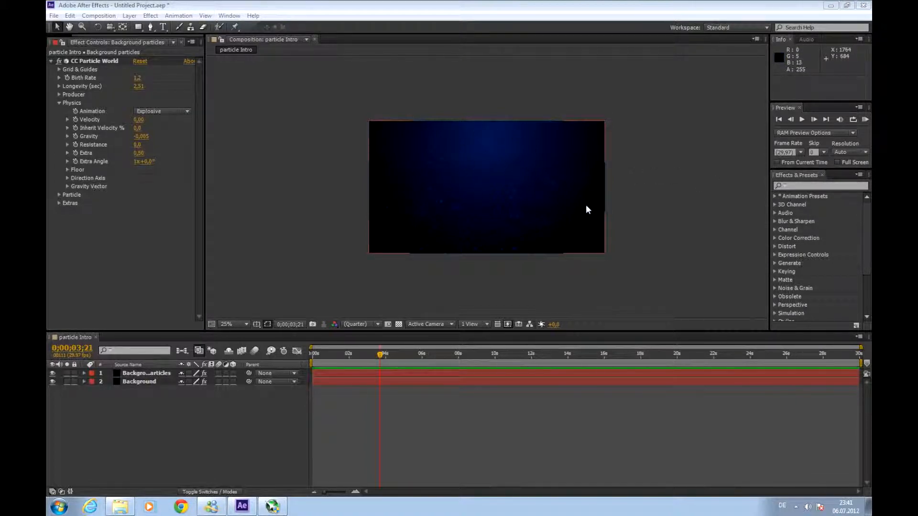
# Duplicate the Background layer, rename the copy Background Mask, and place it above the background particles layer
pyautogui.click(148, 385)
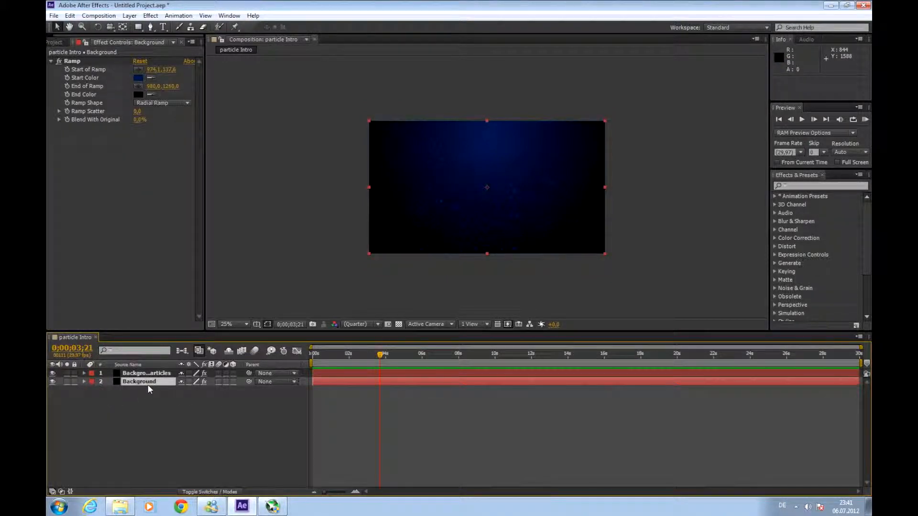
pyautogui.hotkey('ctrl', 'd')
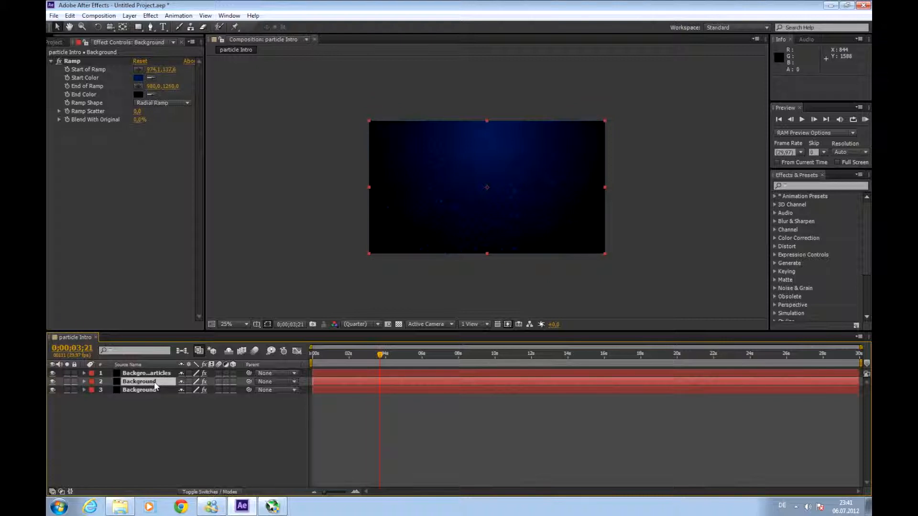
pyautogui.press('Return')
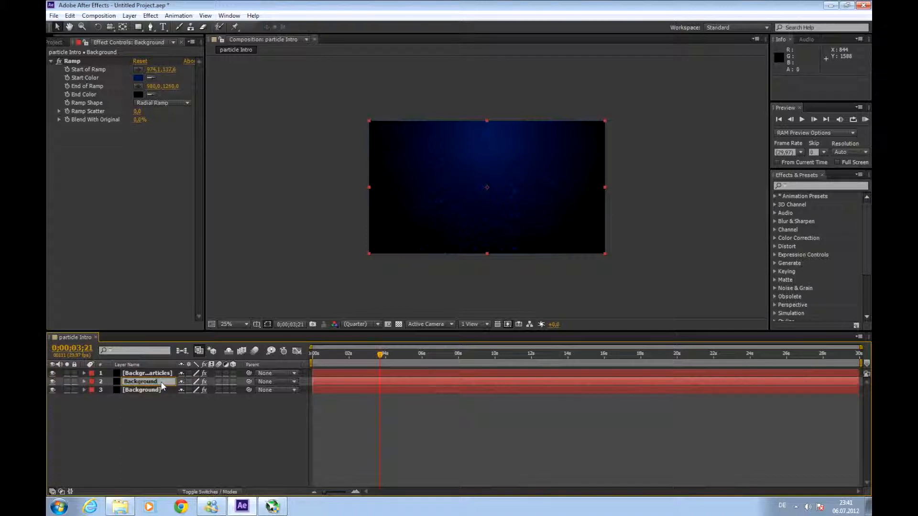
pyautogui.write('Mask')
pyautogui.press('Return')
pyautogui.moveTo(165, 383); pyautogui.dragTo(165, 370)
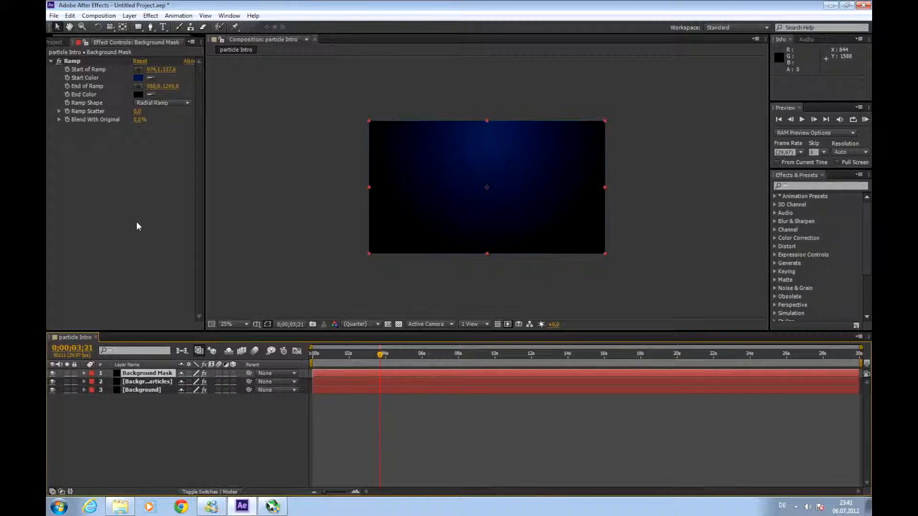
# Set the start color of the Background Mask layer's ramp to white
pyautogui.click(139, 78)
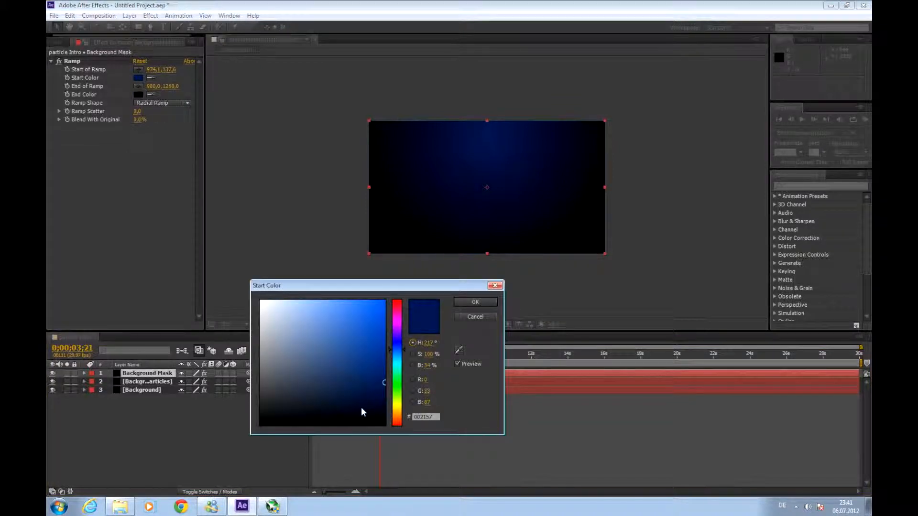
pyautogui.moveTo(364, 411); pyautogui.dragTo(193, 259)
pyautogui.click(473, 302)
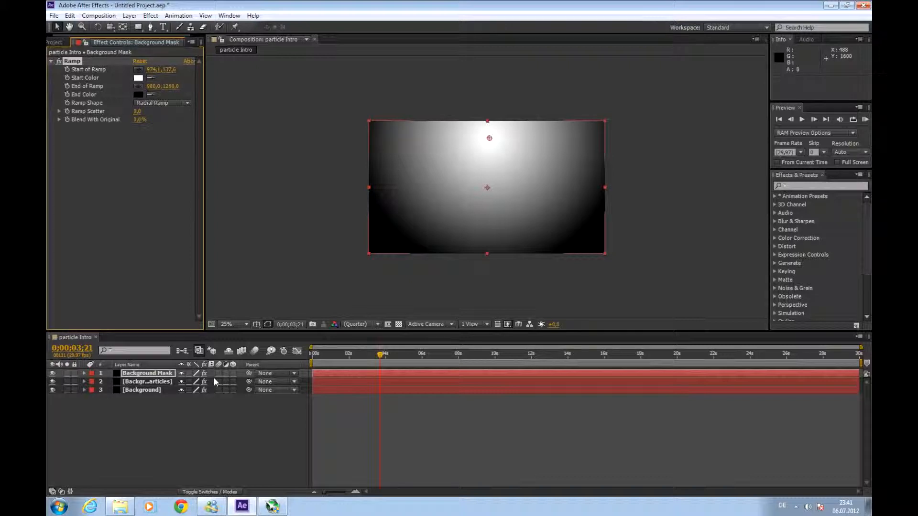
# Show the Modes column in the timeline, leaving the Background Mask layer's blending mode at Normal
pyautogui.rightClick(242, 367)
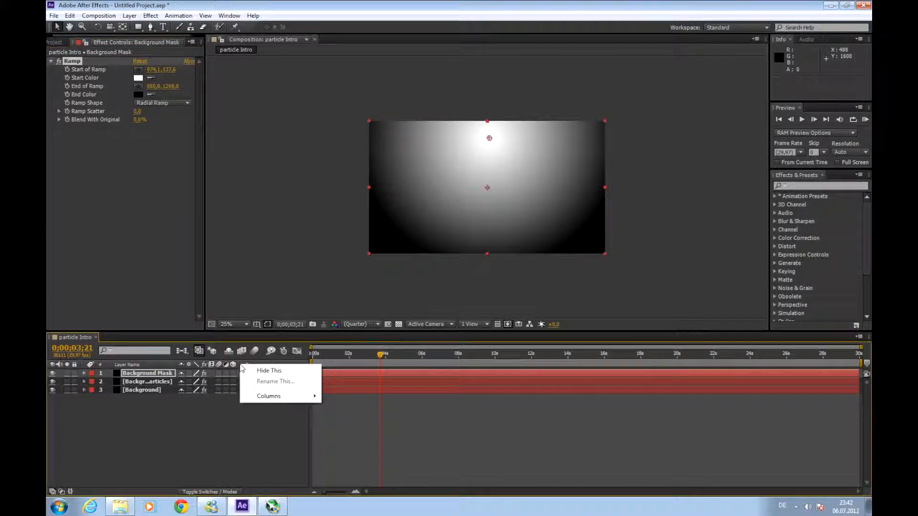
pyautogui.moveTo(262, 397)
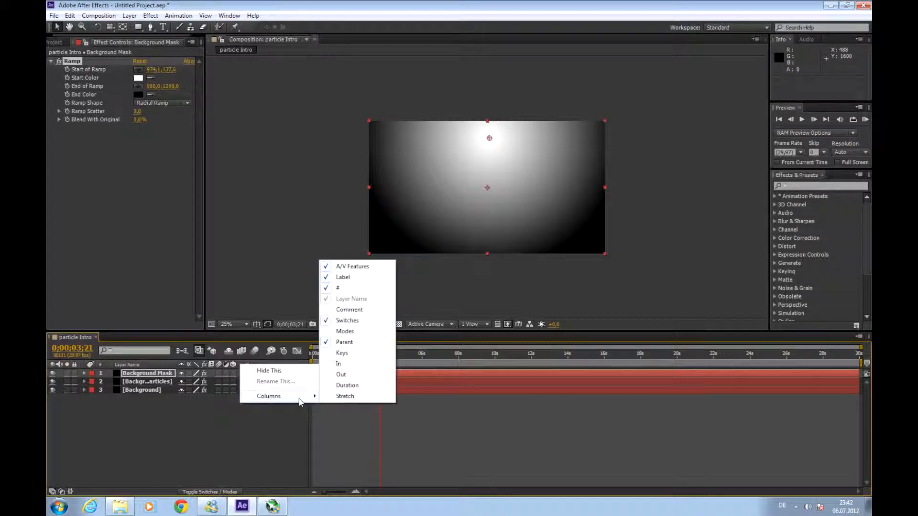
pyautogui.click(350, 331)
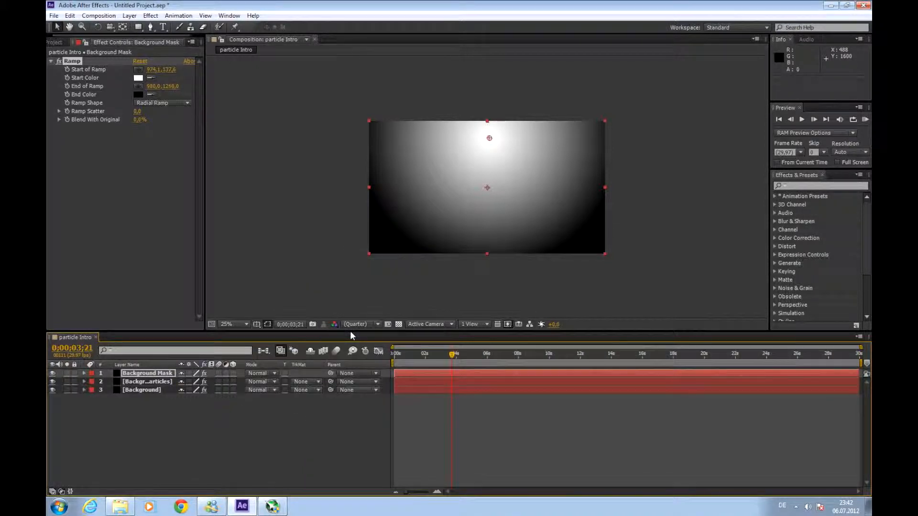
pyautogui.click(260, 373)
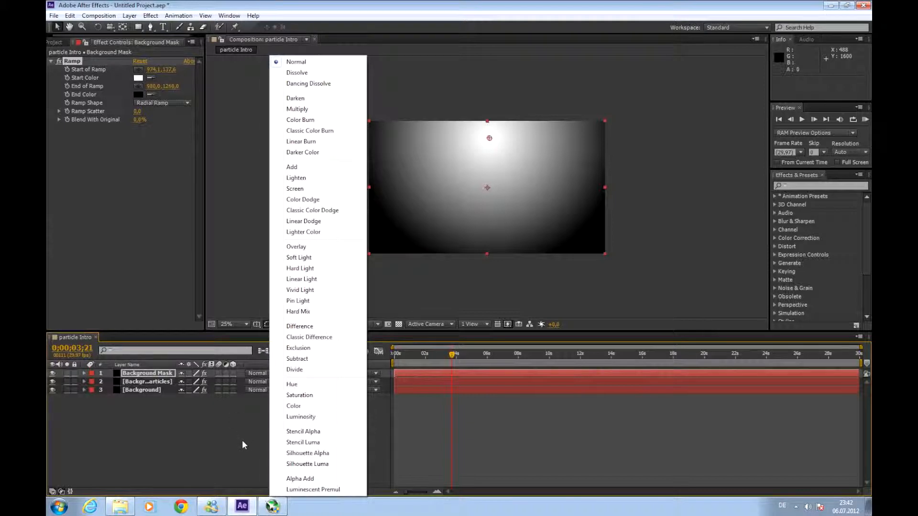
pyautogui.click(241, 438)
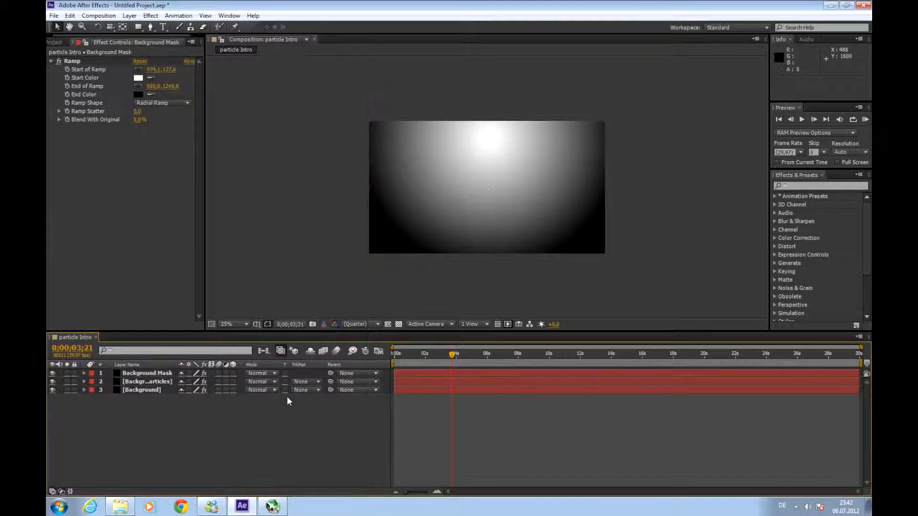
# Apply Luma Matte "Background Mask" to the background particles layer and preview the masked particles from about one second
pyautogui.click(308, 382)
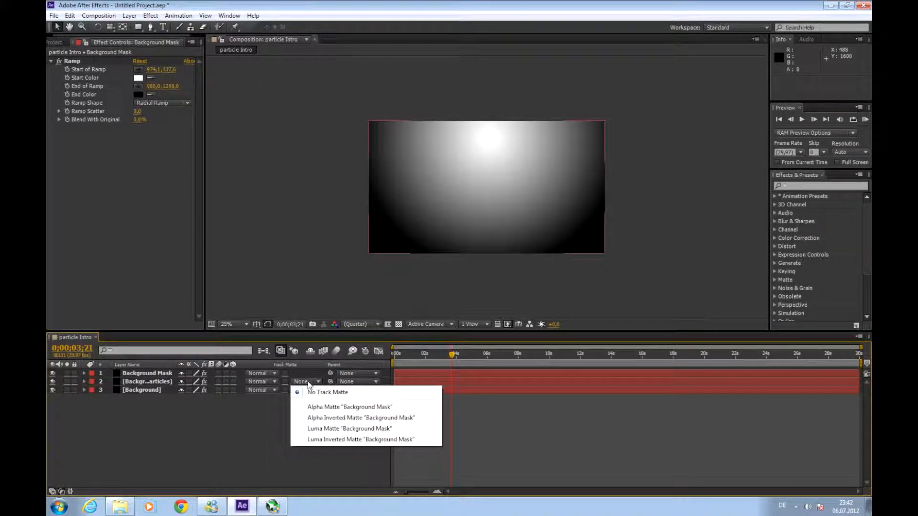
pyautogui.click(324, 428)
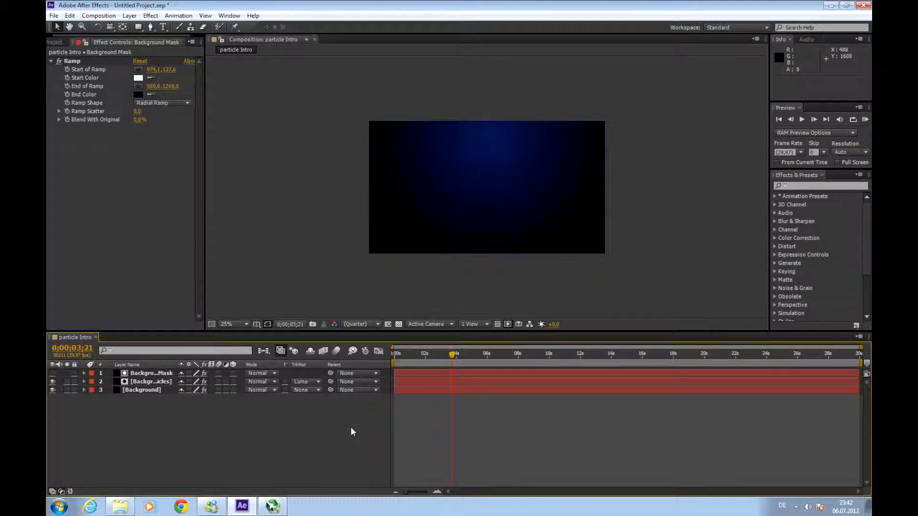
pyautogui.moveTo(454, 354); pyautogui.dragTo(414, 362)
pyautogui.press('KP_0')
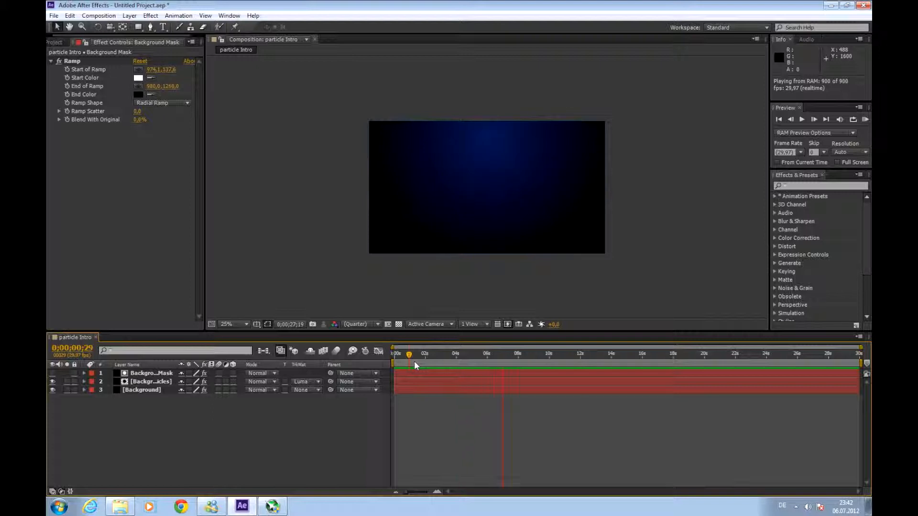
pyautogui.press('space')
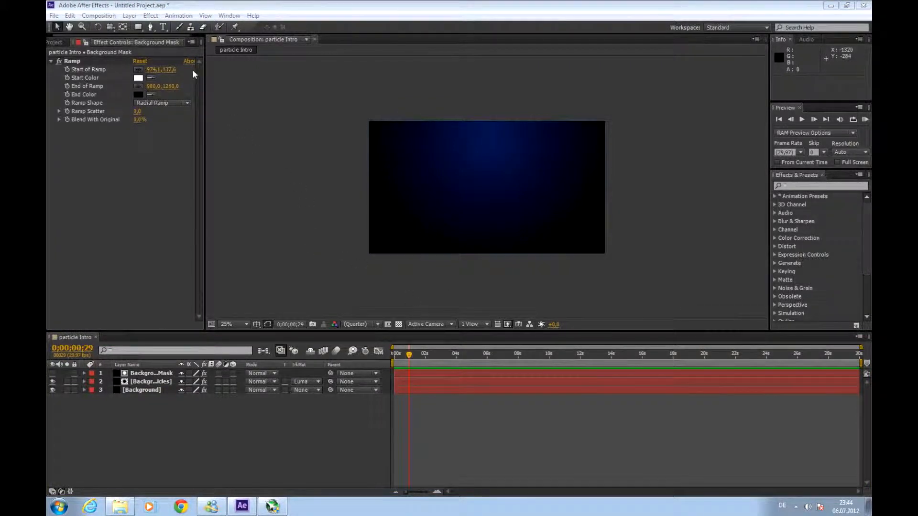
# Add the text "Frinksify" in the middle of the composition and set its font size to 174 px
pyautogui.click(163, 27)
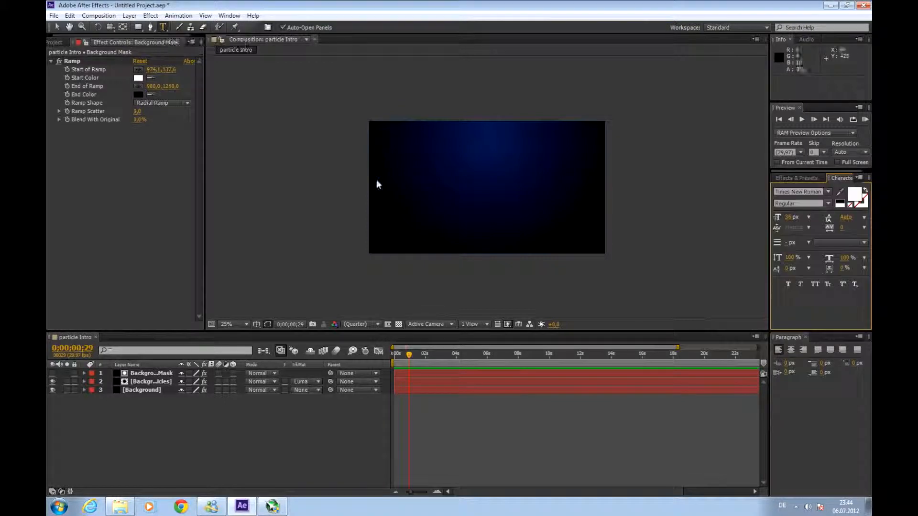
pyautogui.click(433, 186)
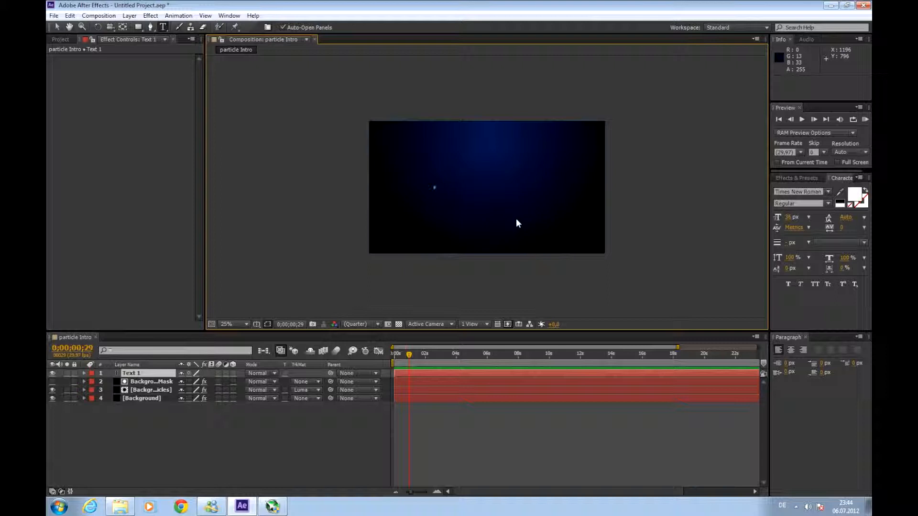
pyautogui.write('Frinksify')
pyautogui.doubleClick(442, 188)
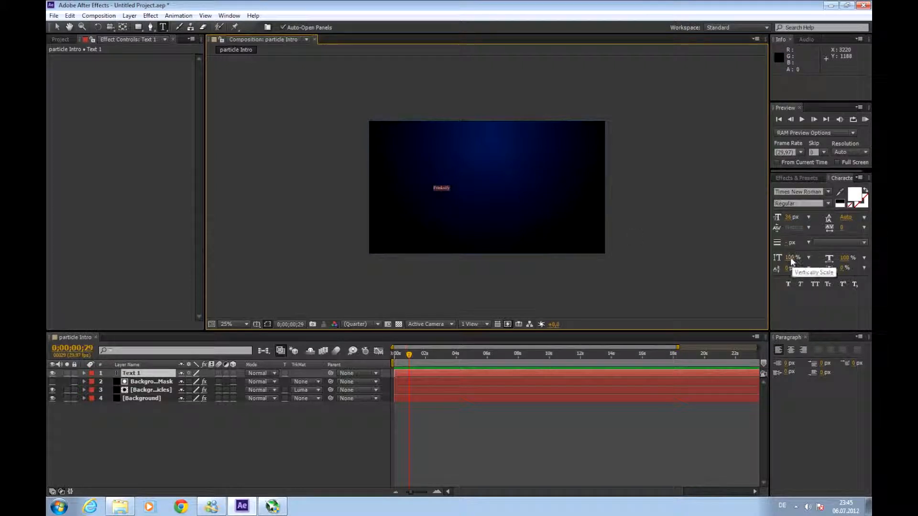
pyautogui.click(789, 217)
pyautogui.moveTo(790, 218); pyautogui.dragTo(855, 213)
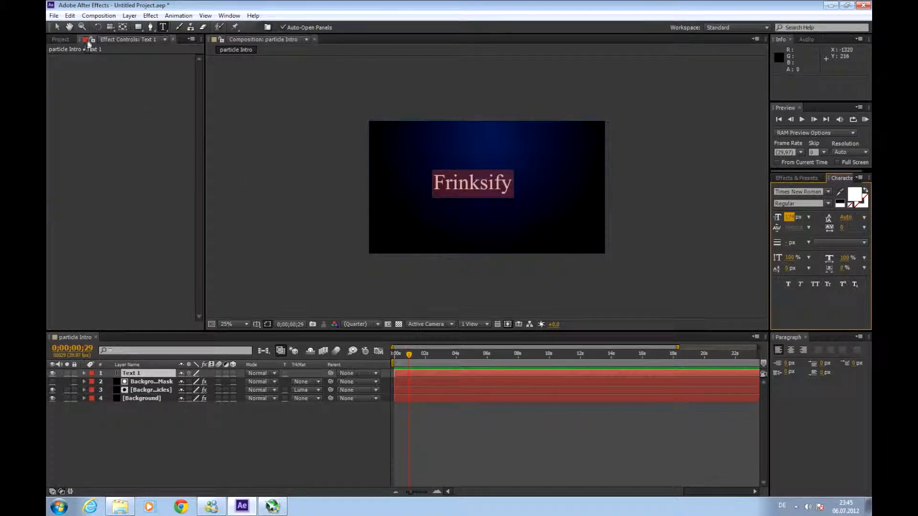
# Scale up the Frinksify text layer and centre it in the frame
pyautogui.click(61, 27)
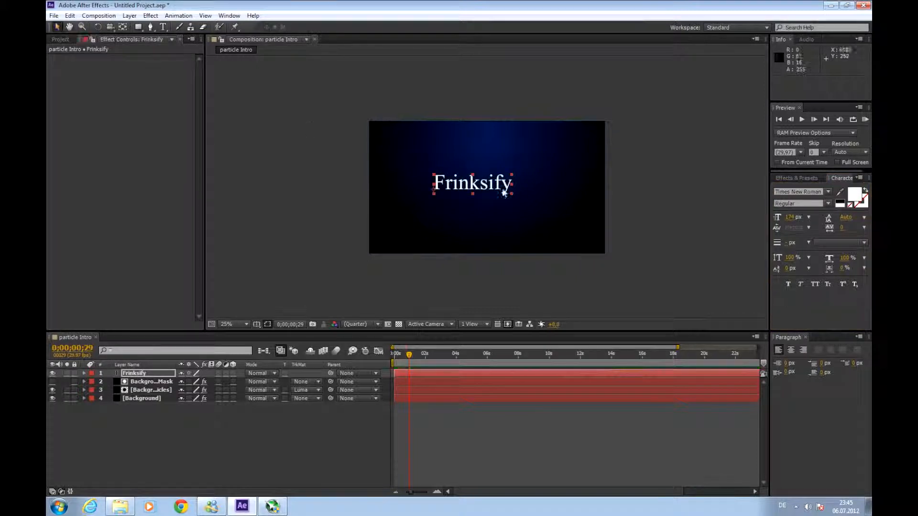
pyautogui.moveTo(512, 193); pyautogui.dragTo(535, 194)
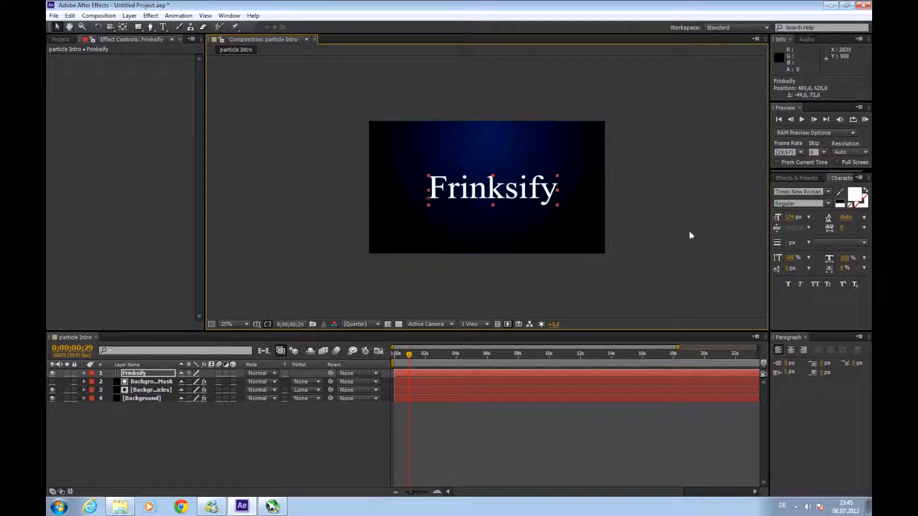
pyautogui.moveTo(512, 193); pyautogui.dragTo(510, 191)
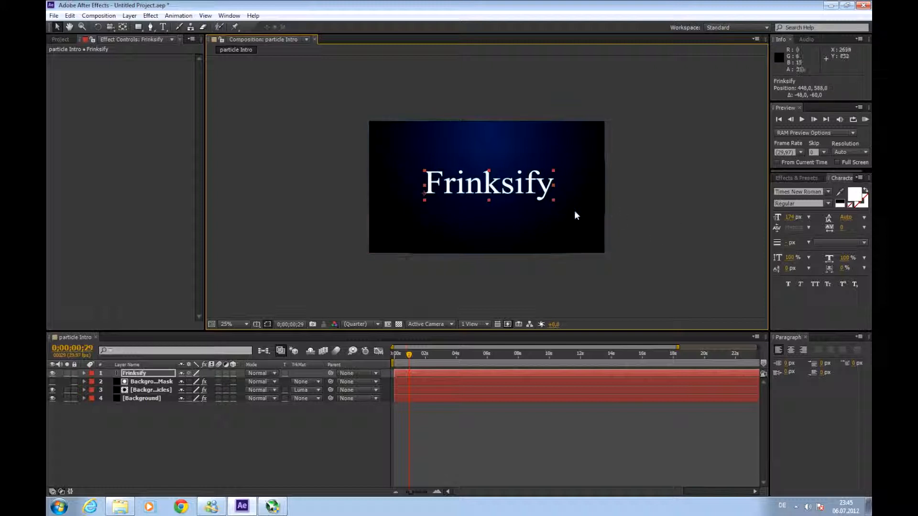
# Apply the CC Ball Action effect to the Frinksify text layer and check the result up close
pyautogui.click(146, 382)
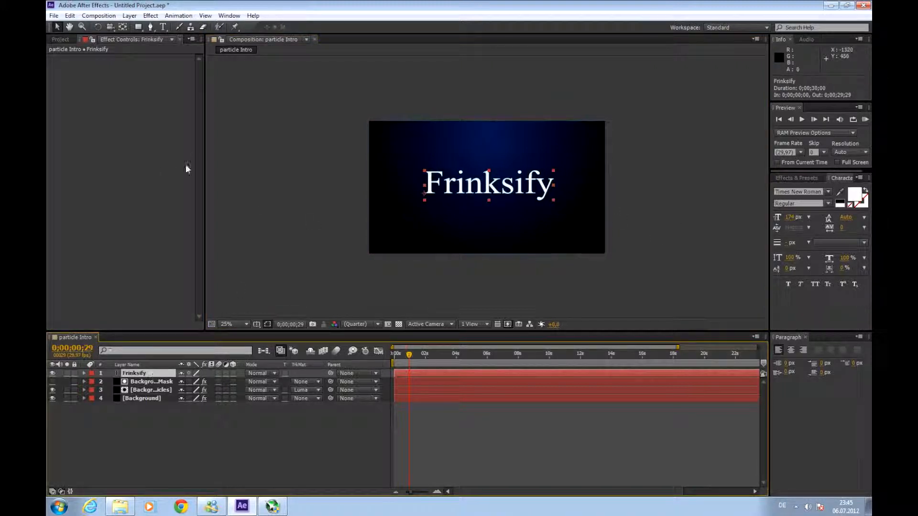
pyautogui.click(151, 15)
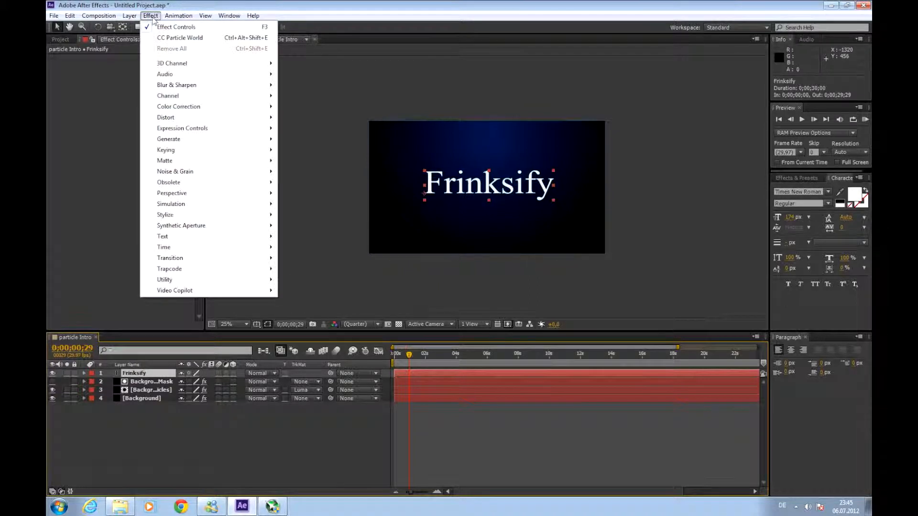
pyautogui.moveTo(197, 138)
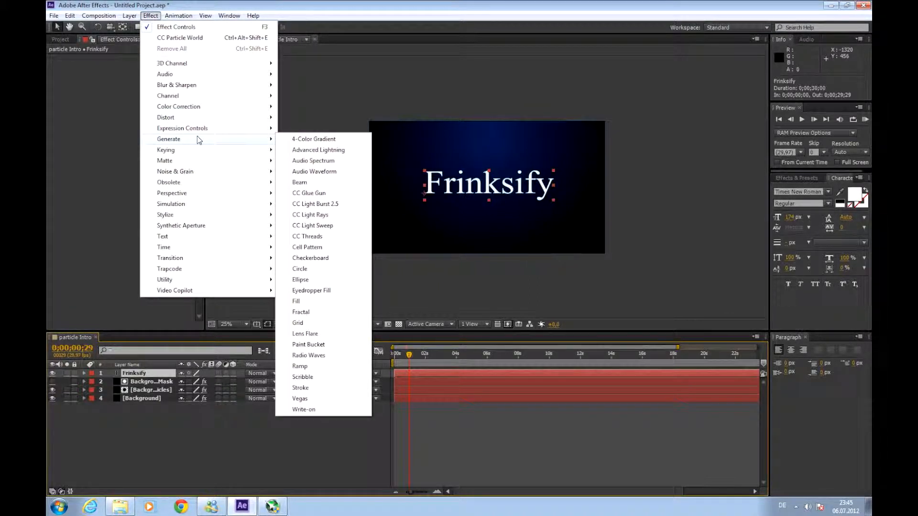
pyautogui.moveTo(197, 206)
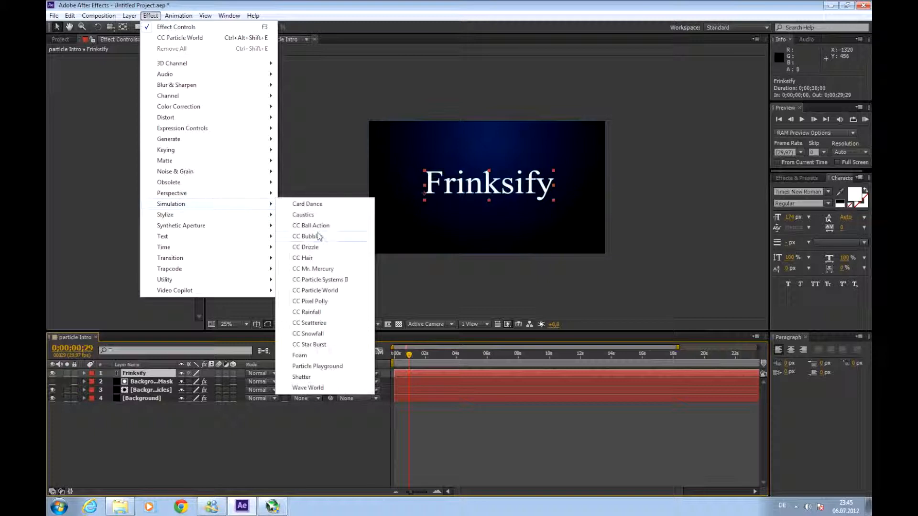
pyautogui.click(342, 229)
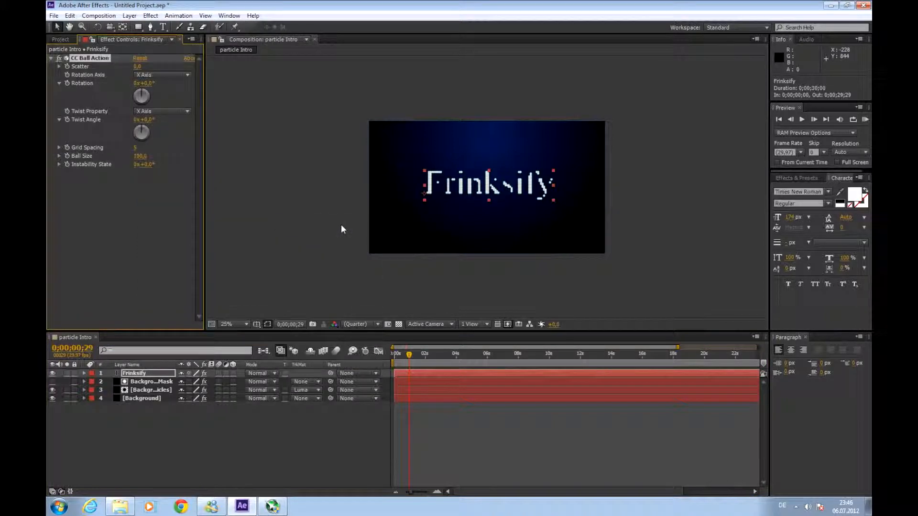
pyautogui.press('.')
pyautogui.press('.')
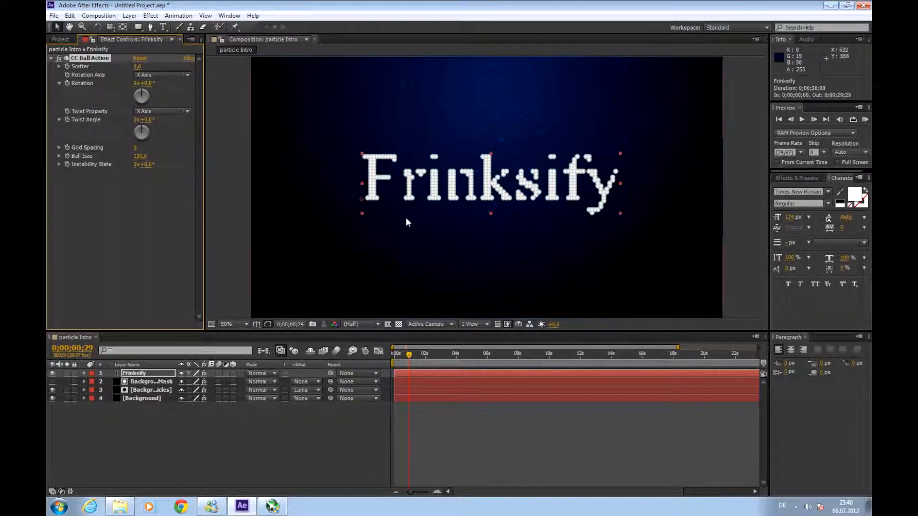
pyautogui.press(',')
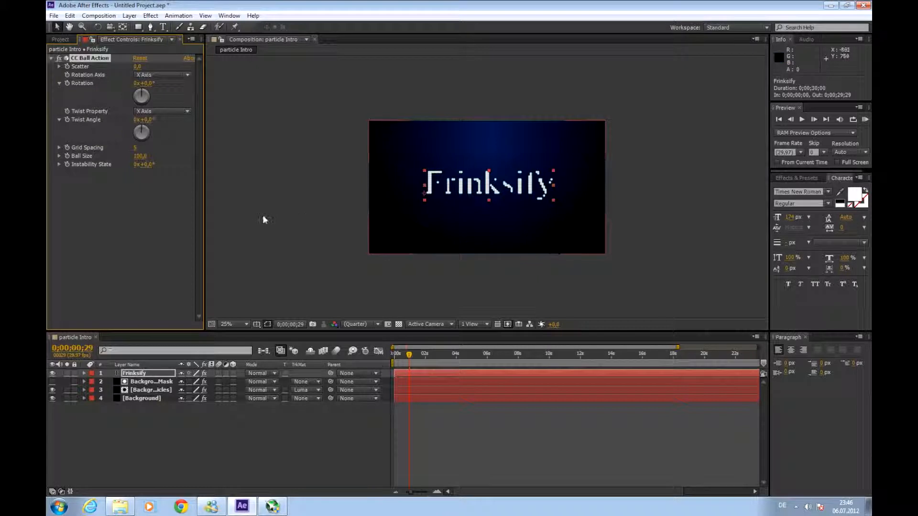
# Try out higher Scatter values on the Frinksify text and reset Scatter to 0
pyautogui.moveTo(136, 65); pyautogui.dragTo(173, 66)
pyautogui.moveTo(183, 64); pyautogui.dragTo(141, 70)
pyautogui.click(139, 66)
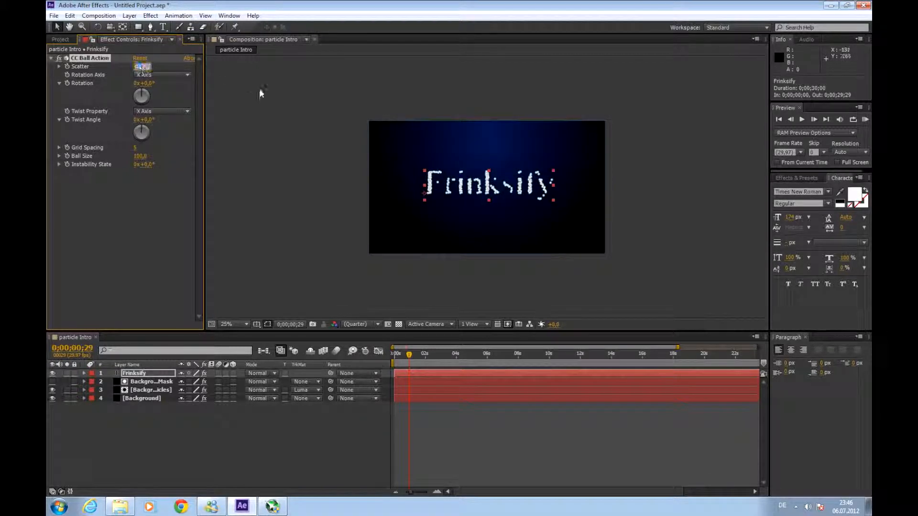
pyautogui.write('0')
pyautogui.press('Return')
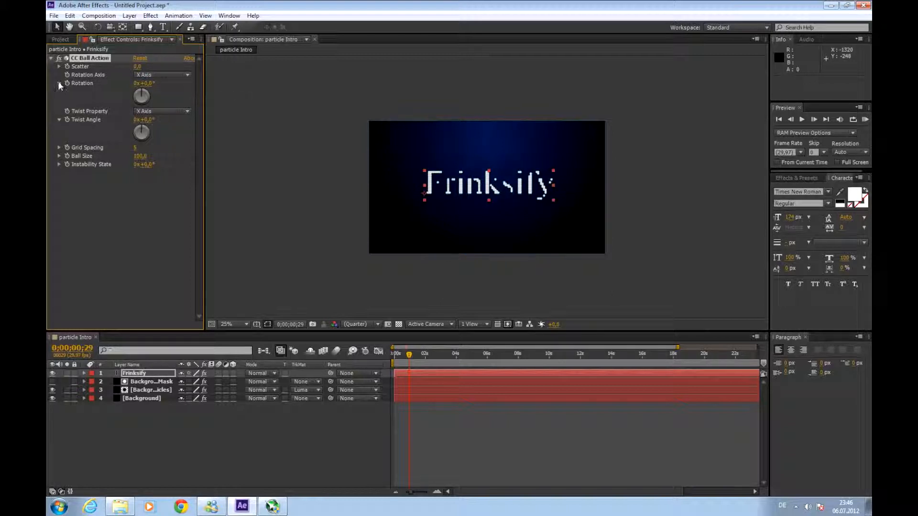
# Set the CC Ball Action grid spacing to 1 and inspect the Frinksify text up close
pyautogui.click(137, 148)
pyautogui.write('1')
pyautogui.press('Return')
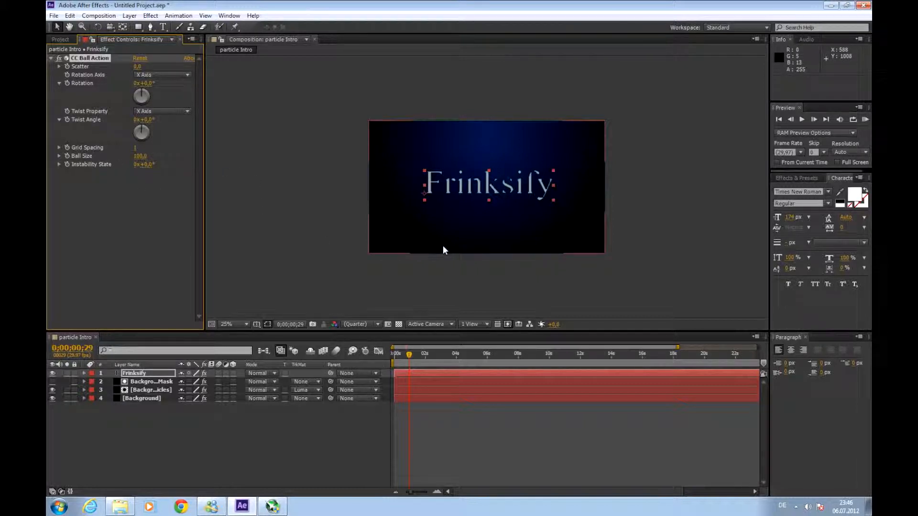
pyautogui.scroll(-1, 444, 247)
pyautogui.scroll(2, 449, 246)
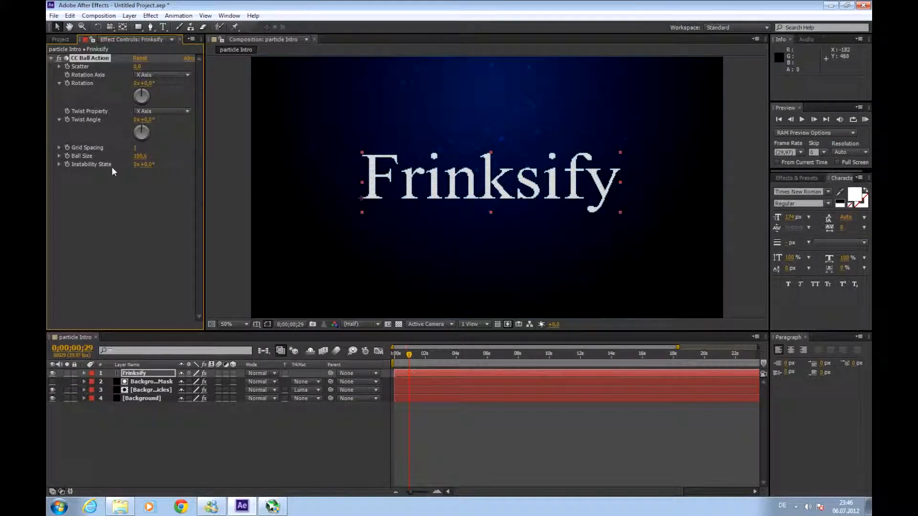
pyautogui.scroll(1, 363, 210)
pyautogui.scroll(-1, 363, 210)
pyautogui.scroll(-1, 291, 226)
pyautogui.scroll(1, 292, 246)
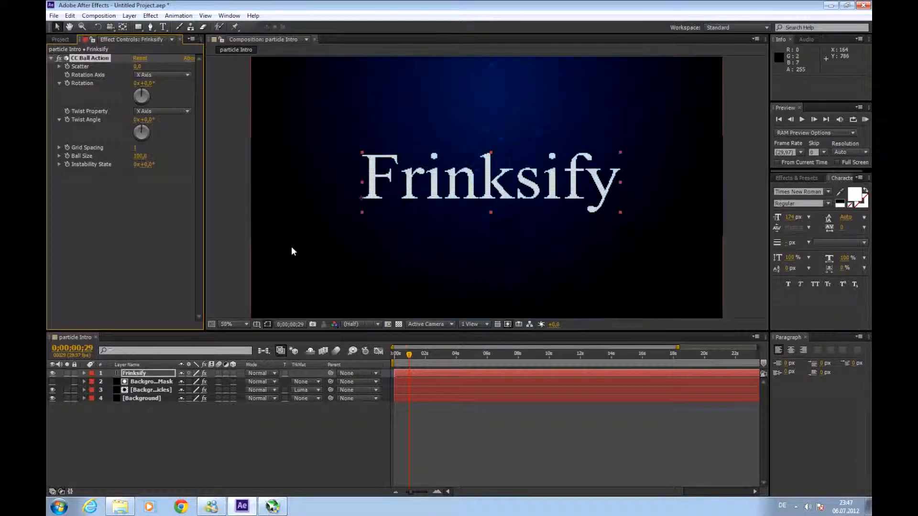
pyautogui.scroll(-1, 291, 247)
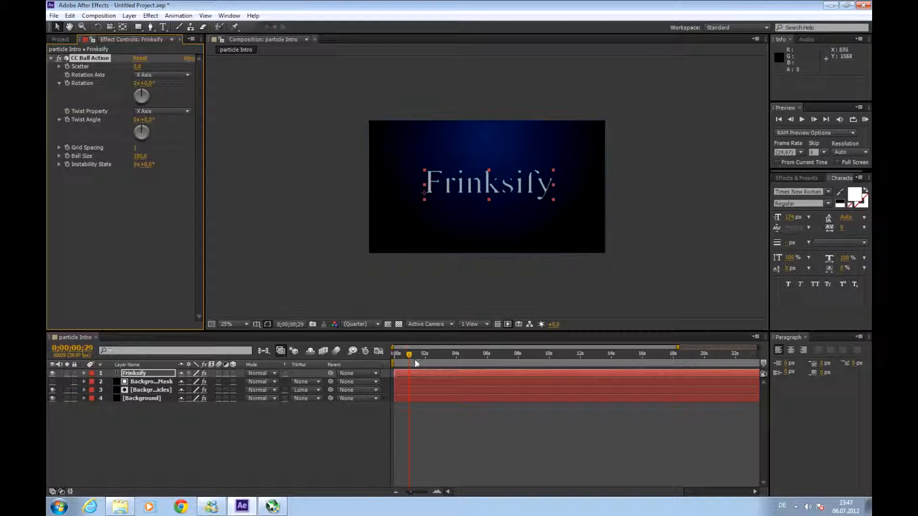
# Keyframe the Frinksify text's Scatter at 0 at 0;00;04;01 and 200 at 0;00;01;00, and preview the animation
pyautogui.moveTo(409, 355); pyautogui.dragTo(456, 358)
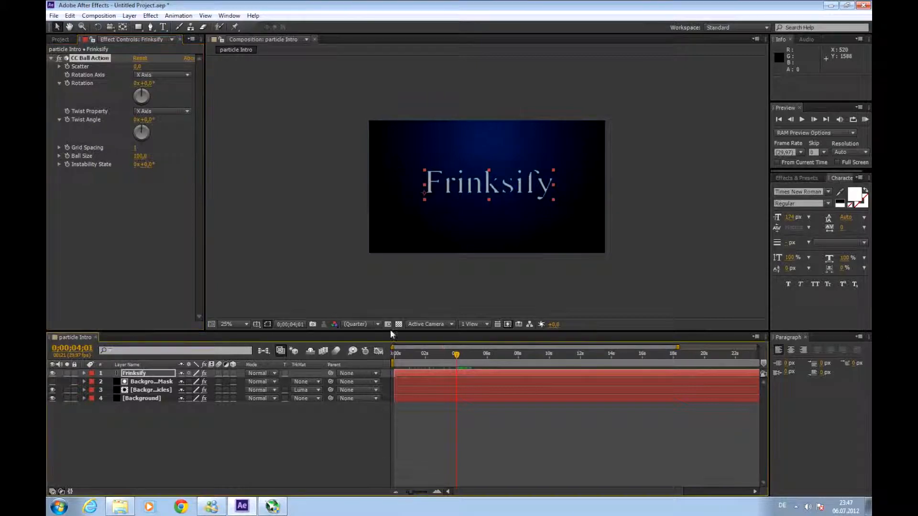
pyautogui.click(67, 66)
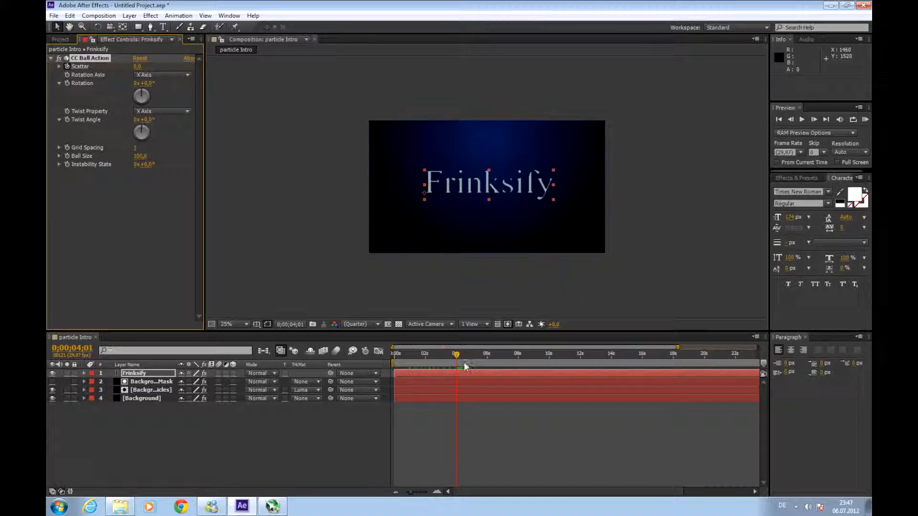
pyautogui.moveTo(455, 358); pyautogui.dragTo(410, 358)
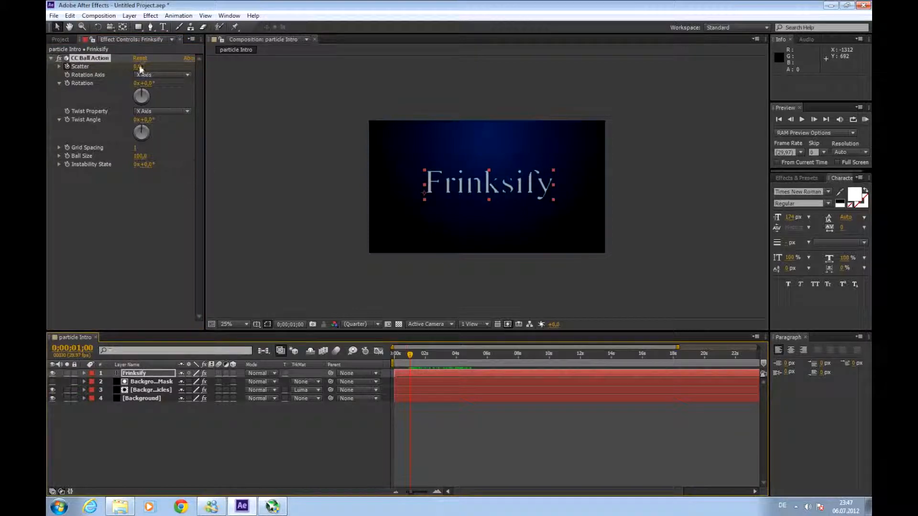
pyautogui.moveTo(140, 66); pyautogui.dragTo(246, 73)
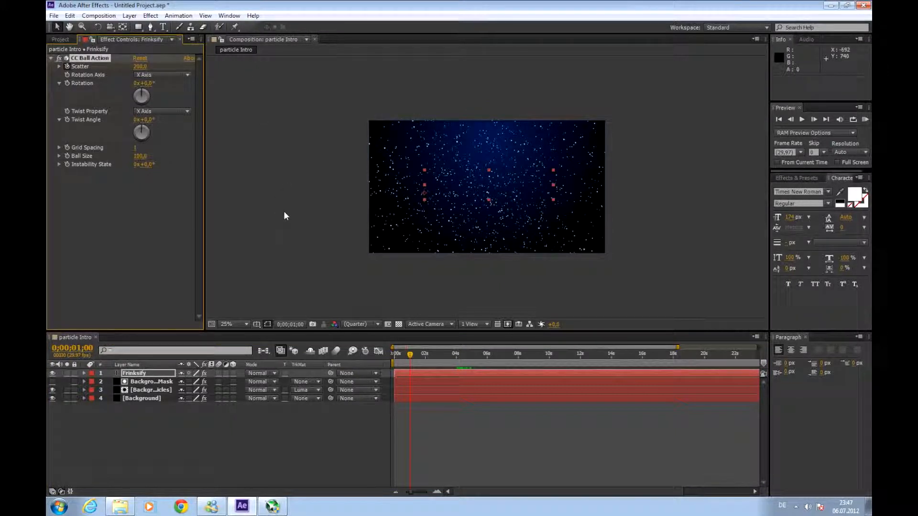
pyautogui.press('KP_0')
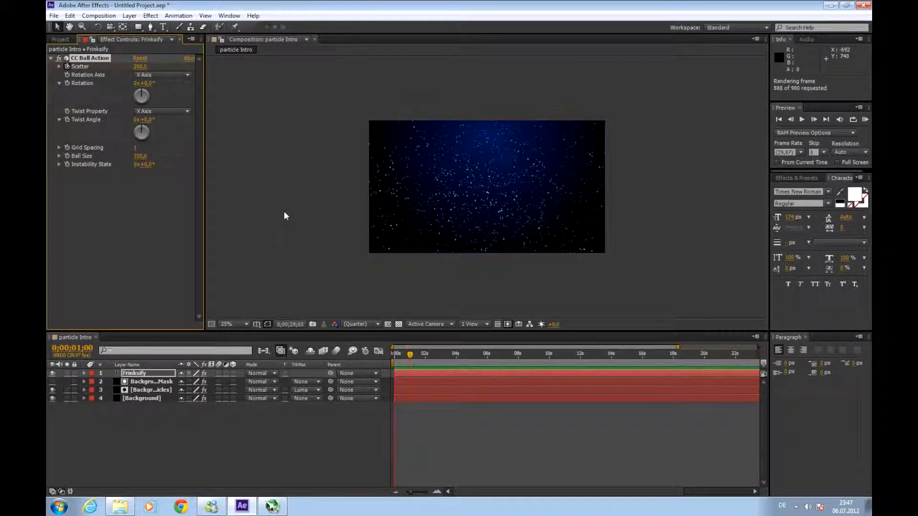
pyautogui.press('space')
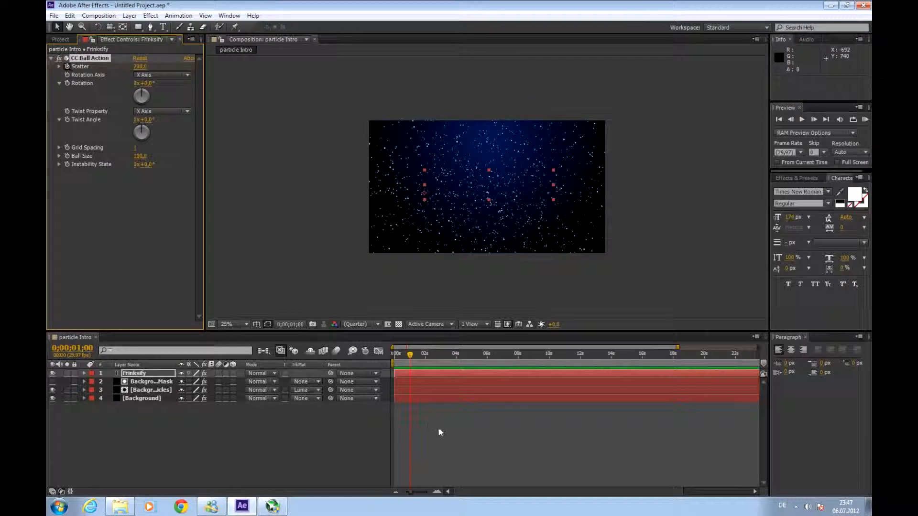
# Reveal the text layer's Scatter keyframes, move them to about 2 s and 7 s, and preview the slower animation
pyautogui.press('u')
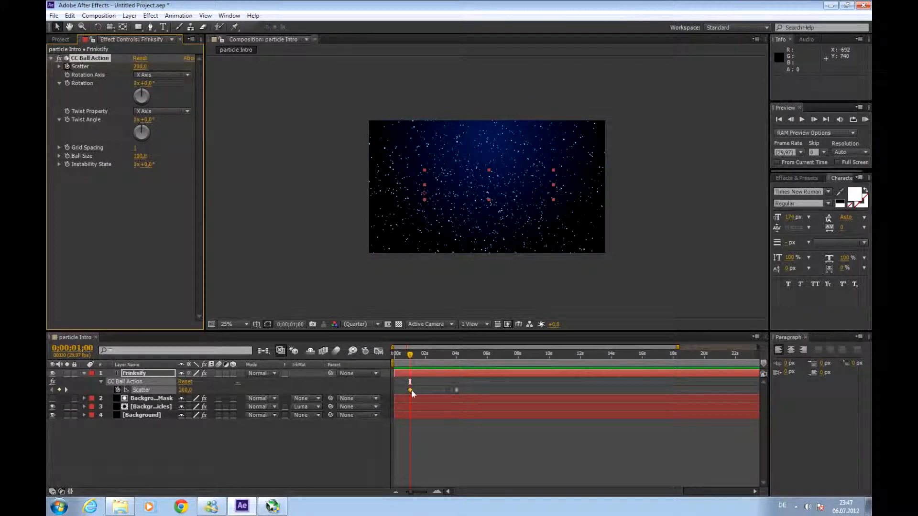
pyautogui.moveTo(410, 391); pyautogui.dragTo(493, 395)
pyautogui.click(457, 390)
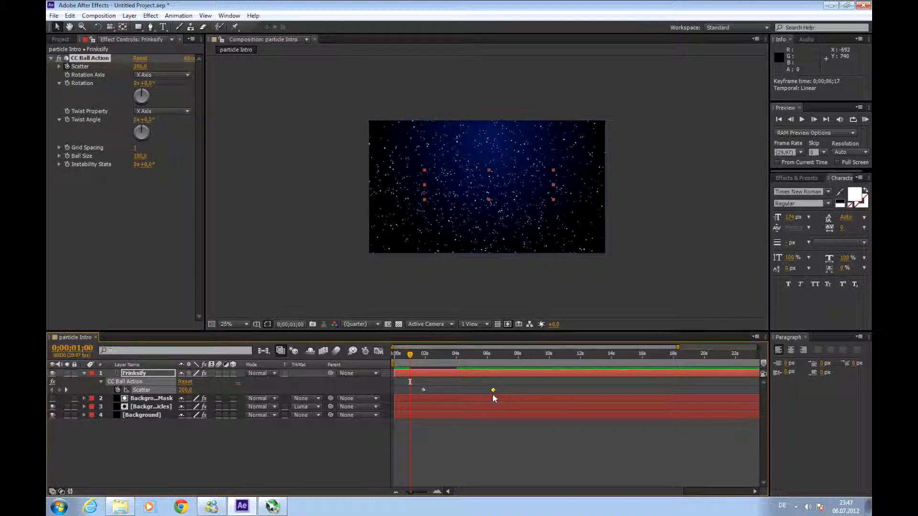
pyautogui.moveTo(496, 392); pyautogui.dragTo(503, 389)
pyautogui.press('KP_0')
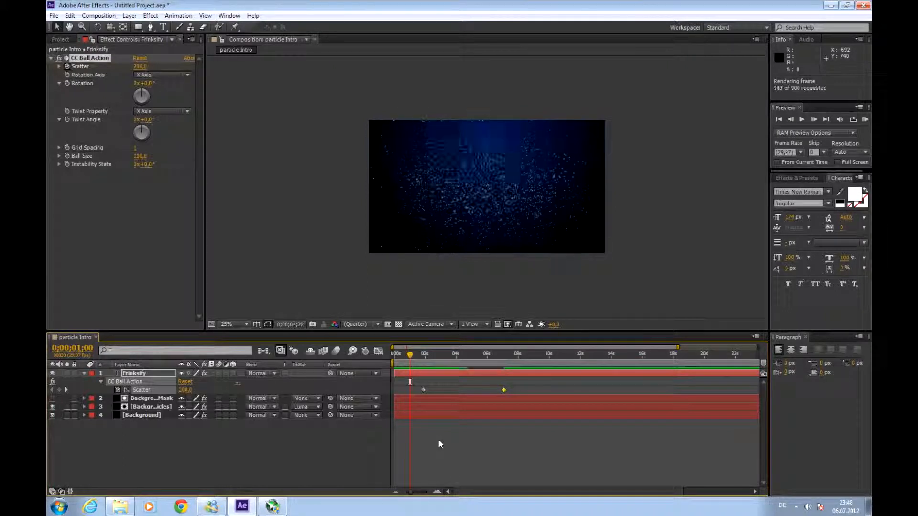
pyautogui.press('space')
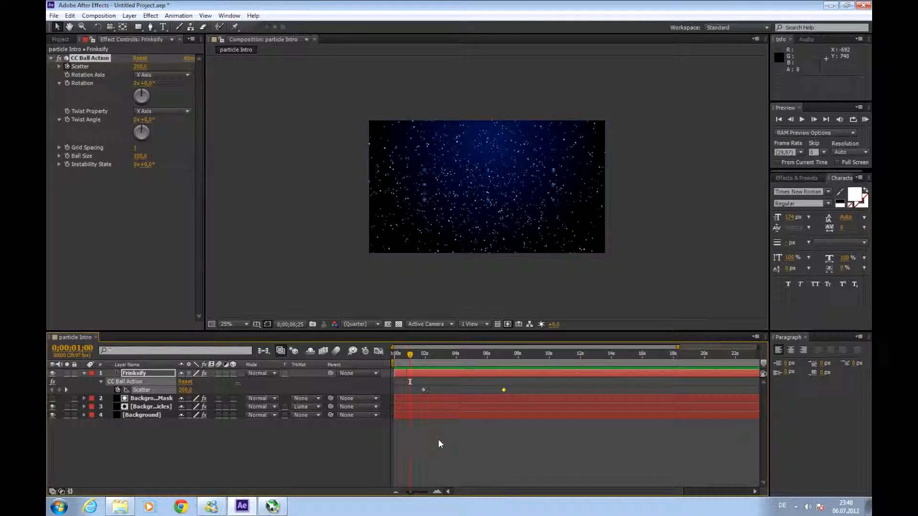
# Replay the animation, pull the ending Scatter keyframe back to about 6 s, and preview again
pyautogui.press('KP_0')
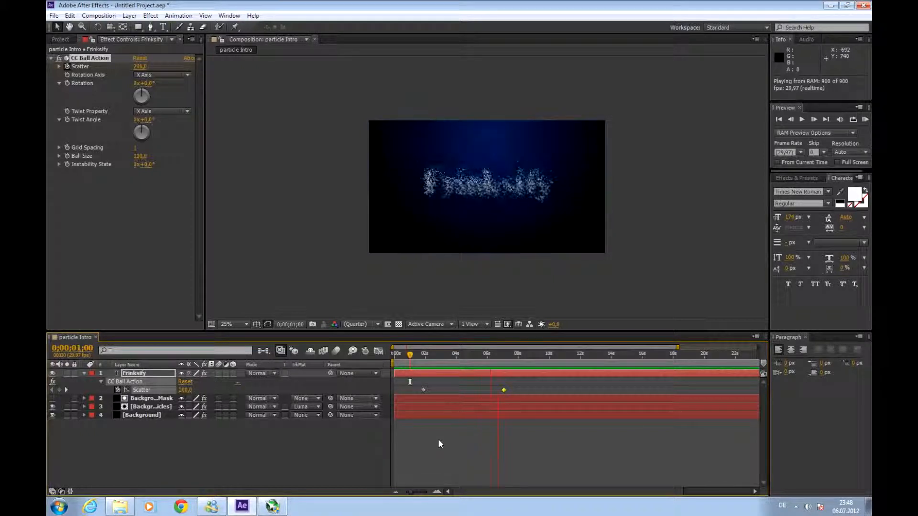
pyautogui.click(456, 437)
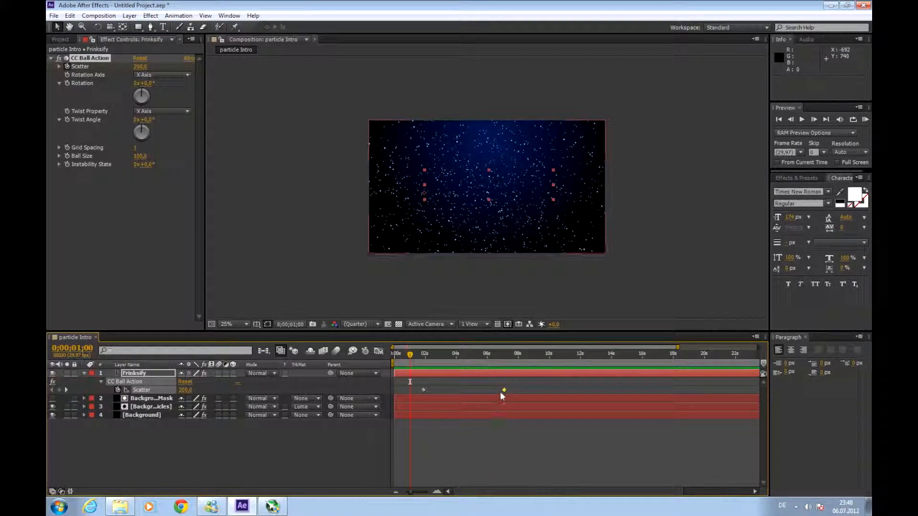
pyautogui.moveTo(503, 389); pyautogui.dragTo(487, 388)
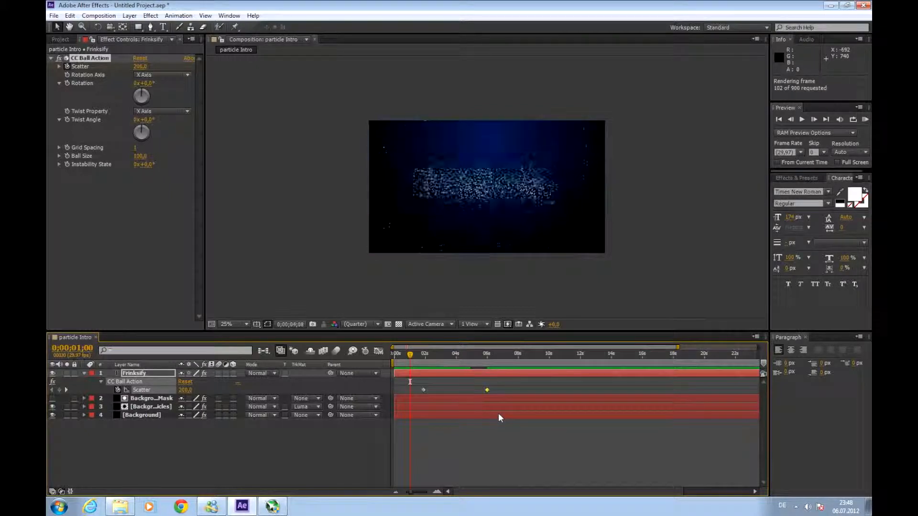
pyautogui.press('KP_0')
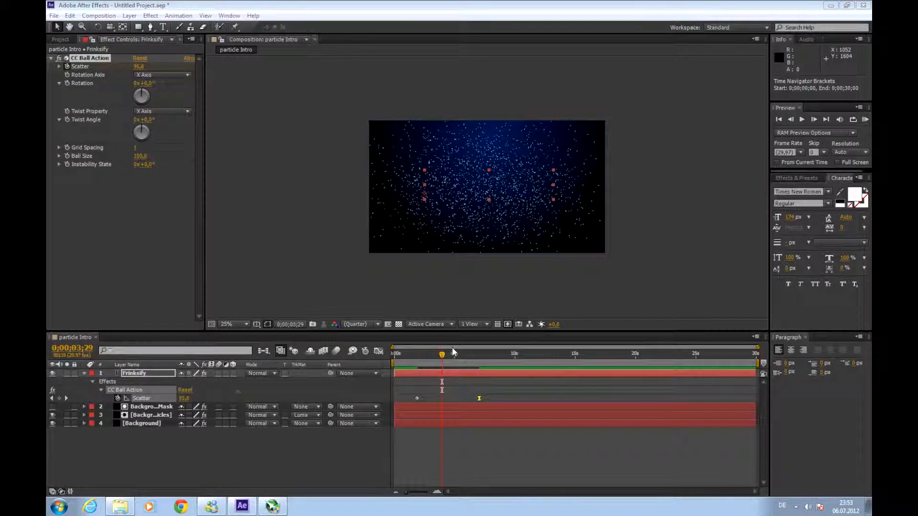
# Zoom in around the ending Scatter keyframe at 0;00;07;02 and compare the assembled text across the neighbouring frames
pyautogui.moveTo(442, 355); pyautogui.dragTo(484, 361)
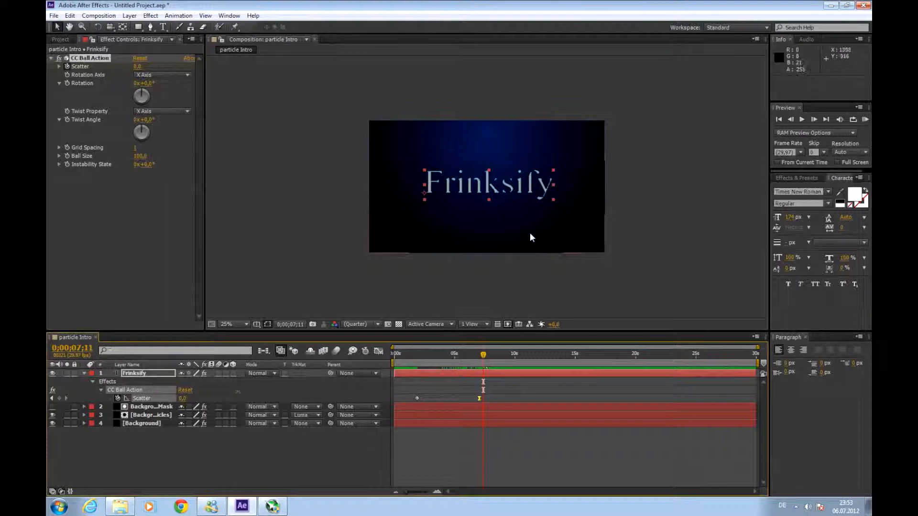
pyautogui.press('.')
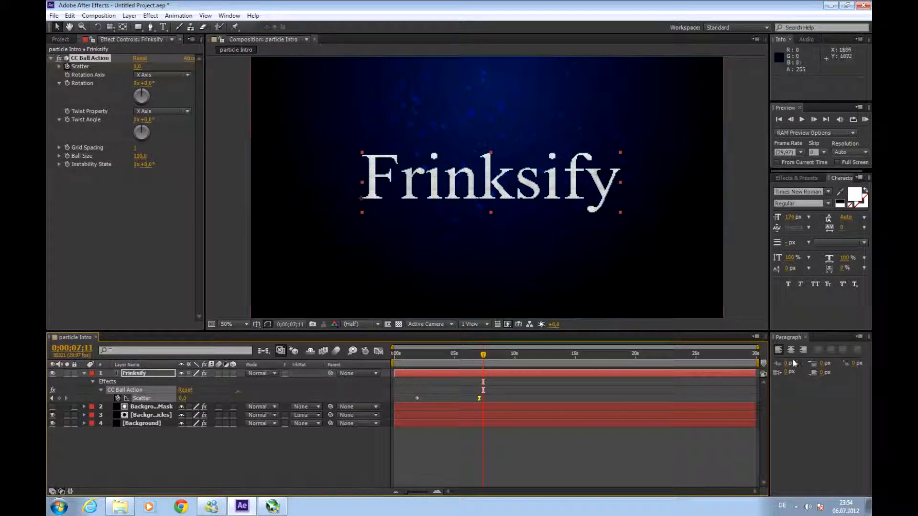
pyautogui.moveTo(758, 349); pyautogui.dragTo(519, 347)
pyautogui.moveTo(393, 348); pyautogui.dragTo(471, 346)
pyautogui.moveTo(537, 347); pyautogui.dragTo(482, 350)
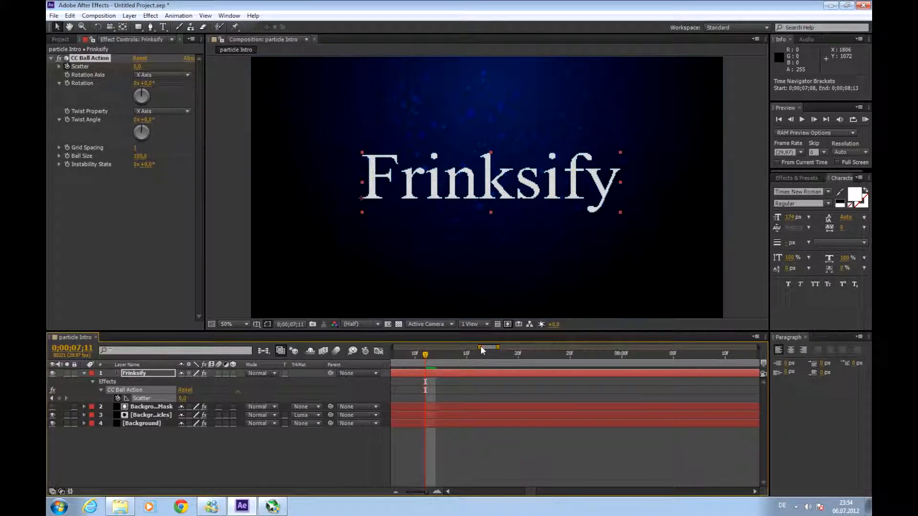
pyautogui.moveTo(534, 492); pyautogui.dragTo(528, 494)
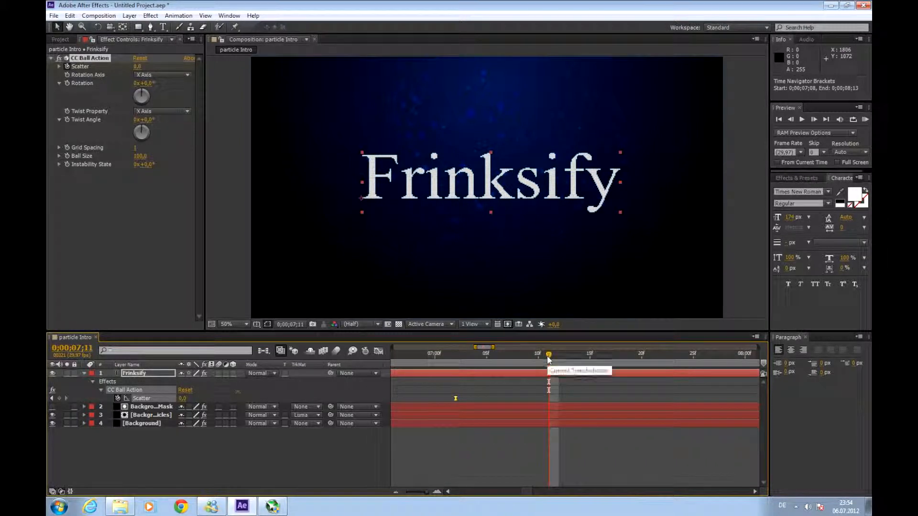
pyautogui.moveTo(549, 358); pyautogui.dragTo(455, 362)
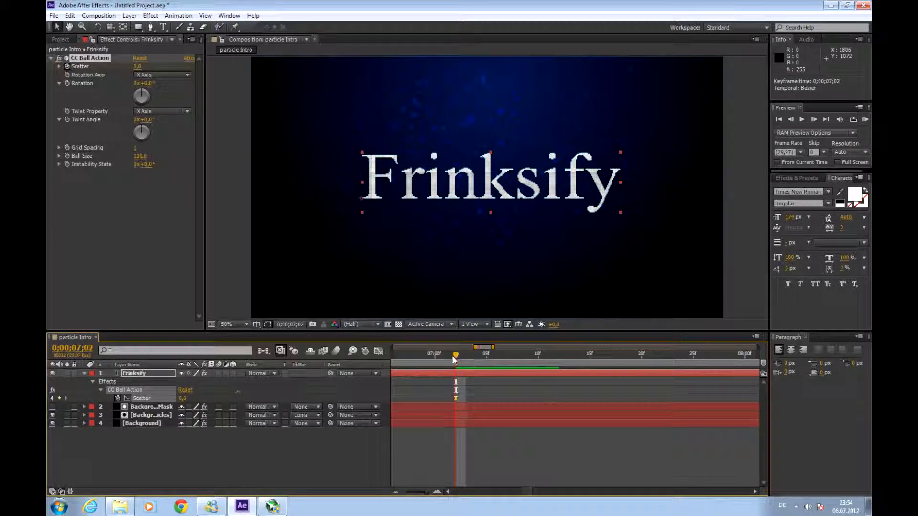
pyautogui.moveTo(456, 357); pyautogui.dragTo(472, 354)
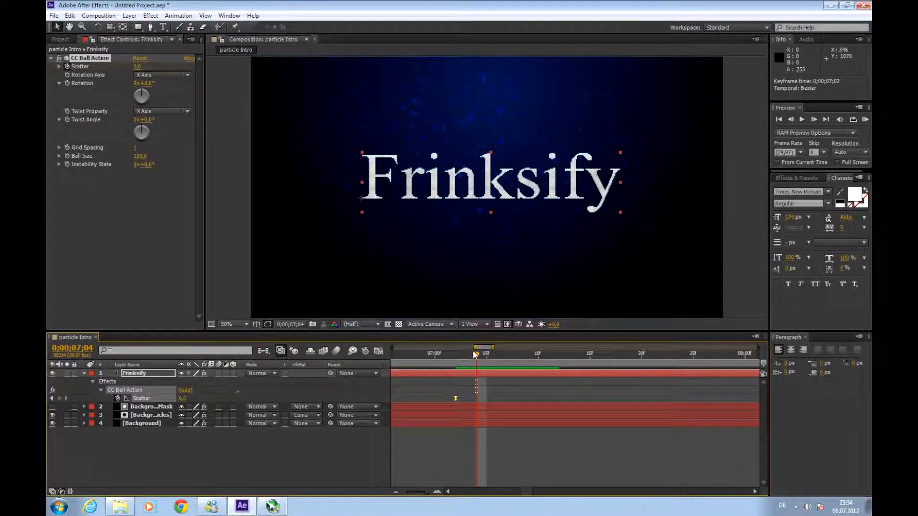
pyautogui.moveTo(472, 353); pyautogui.dragTo(457, 353)
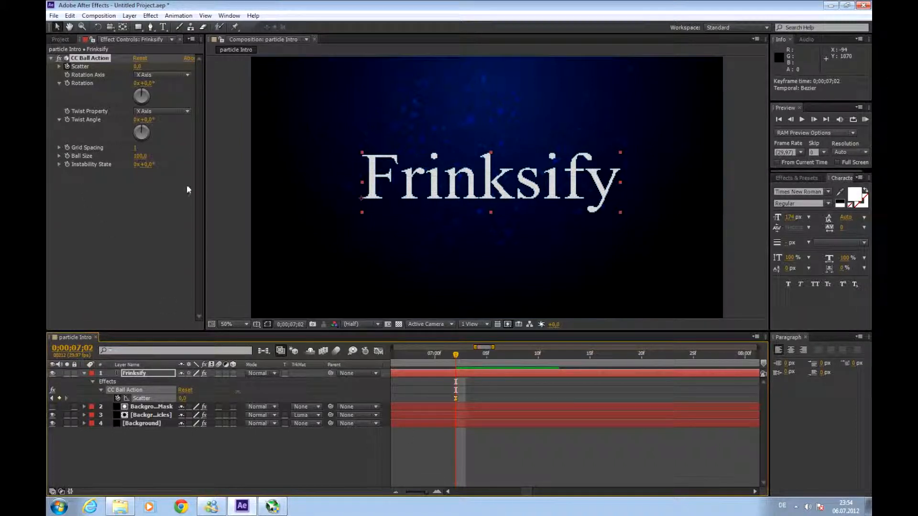
pyautogui.moveTo(457, 354); pyautogui.dragTo(480, 360)
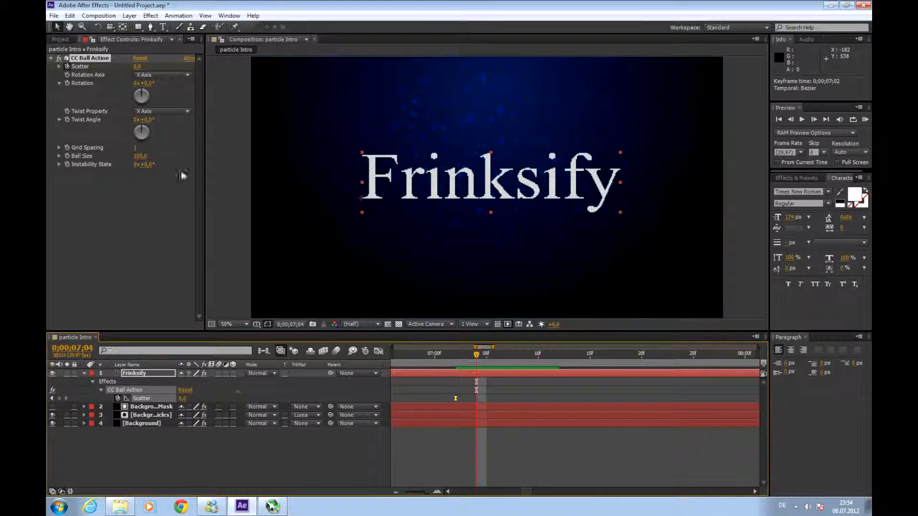
# Set the CC Ball Action Grid Spacing to 0 and scrub around the ending Scatter keyframe to check the text
pyautogui.click(136, 147)
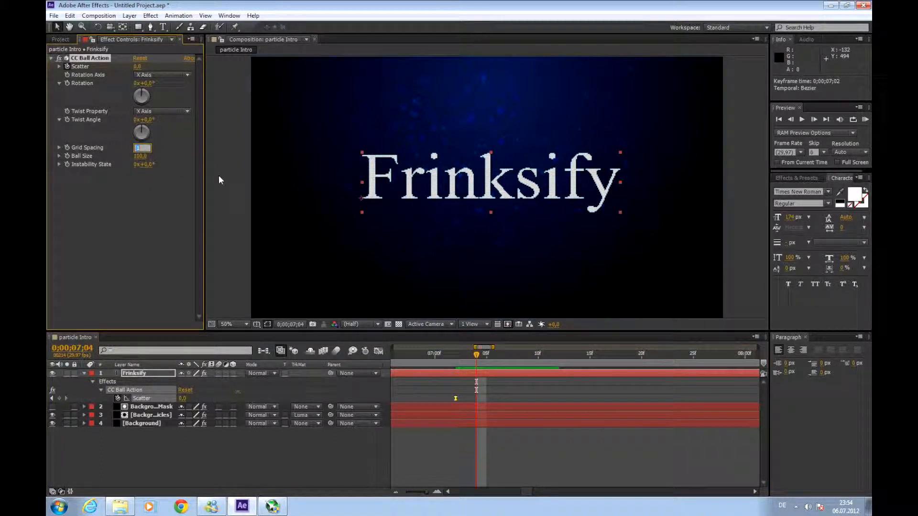
pyautogui.write('0')
pyautogui.press('Return')
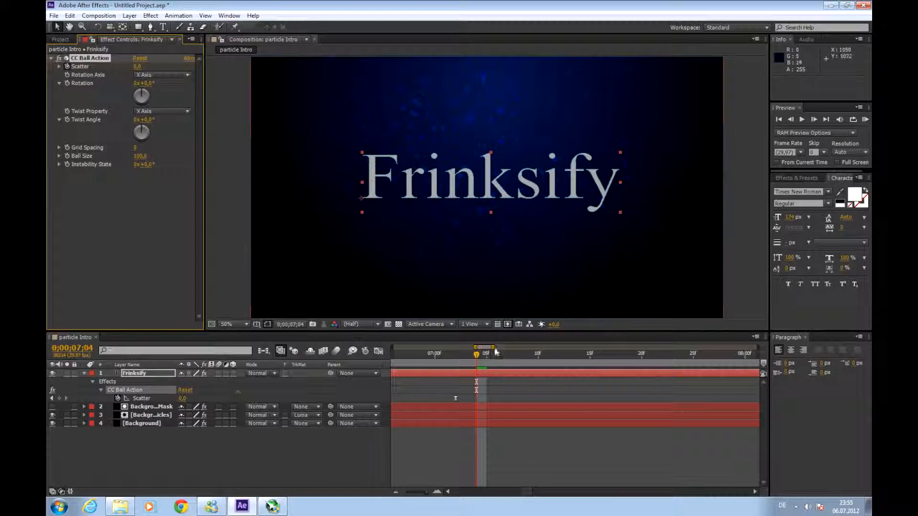
pyautogui.moveTo(476, 354); pyautogui.dragTo(432, 358)
pyautogui.moveTo(406, 355); pyautogui.dragTo(475, 366)
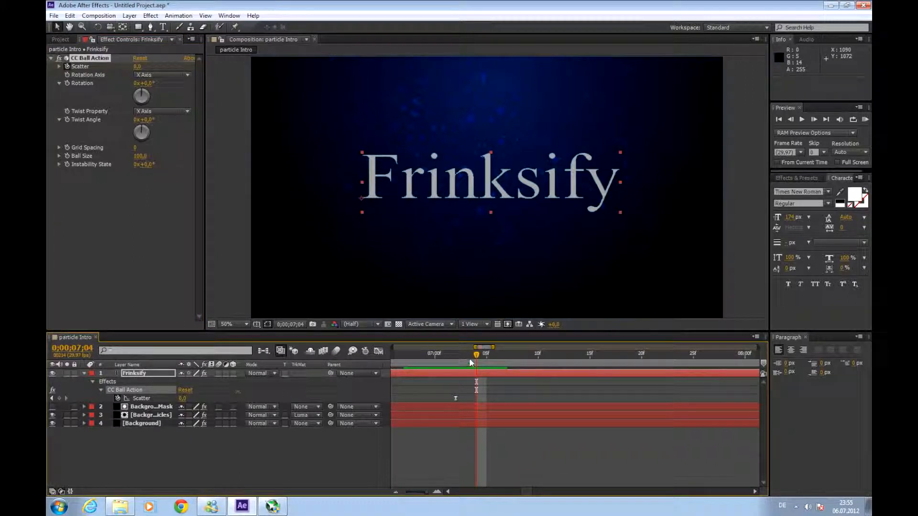
pyautogui.moveTo(476, 356); pyautogui.dragTo(455, 356)
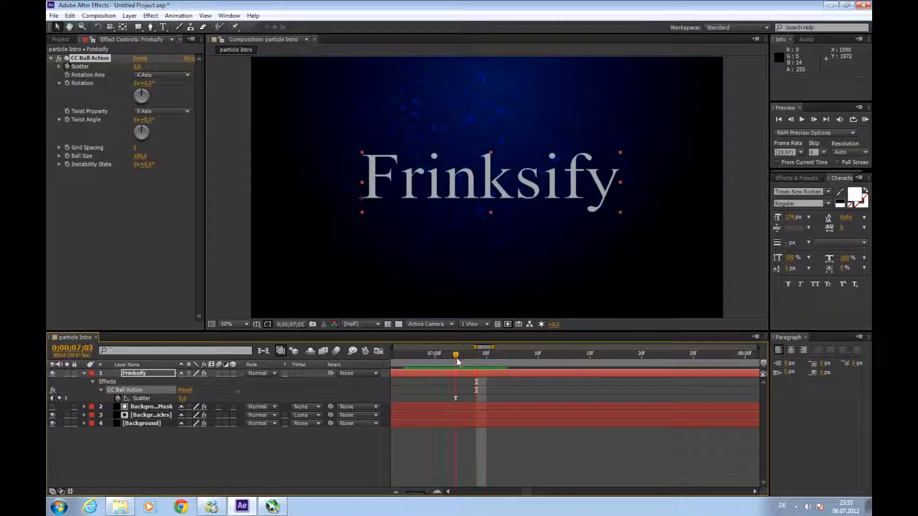
# Apply the Glow effect to the Frinksify layer with a threshold of about 37%, radius 21 and intensity 1.9
pyautogui.click(142, 375)
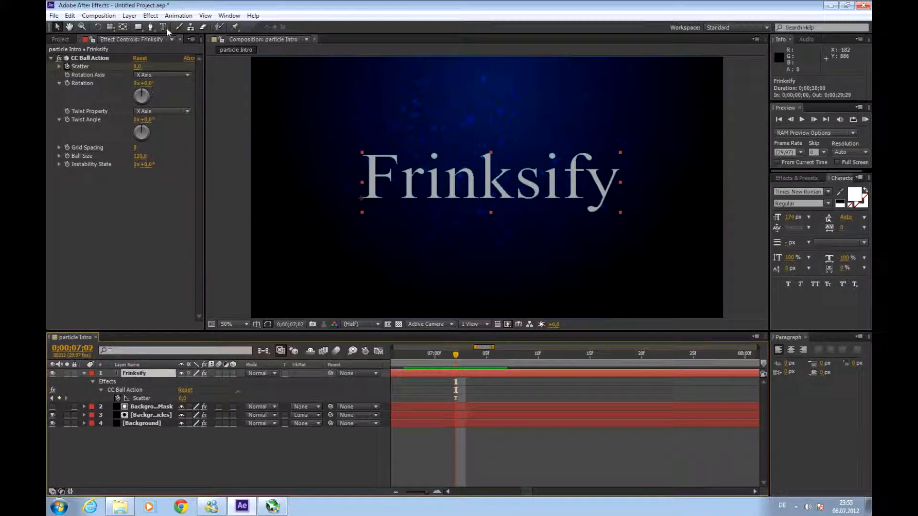
pyautogui.click(150, 15)
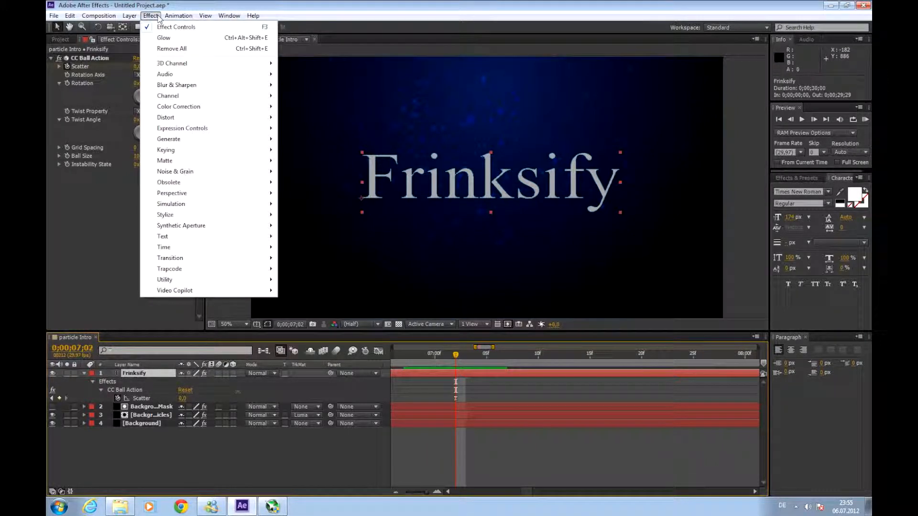
pyautogui.moveTo(172, 216)
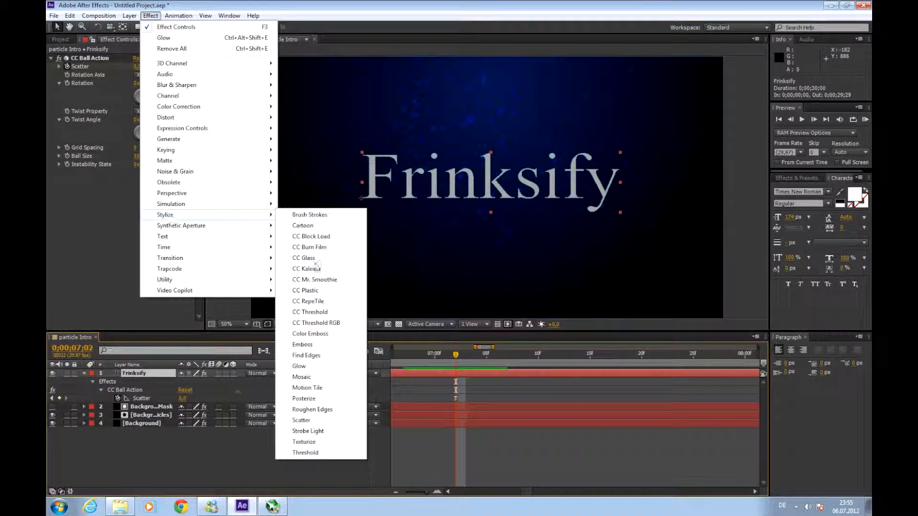
pyautogui.click(313, 366)
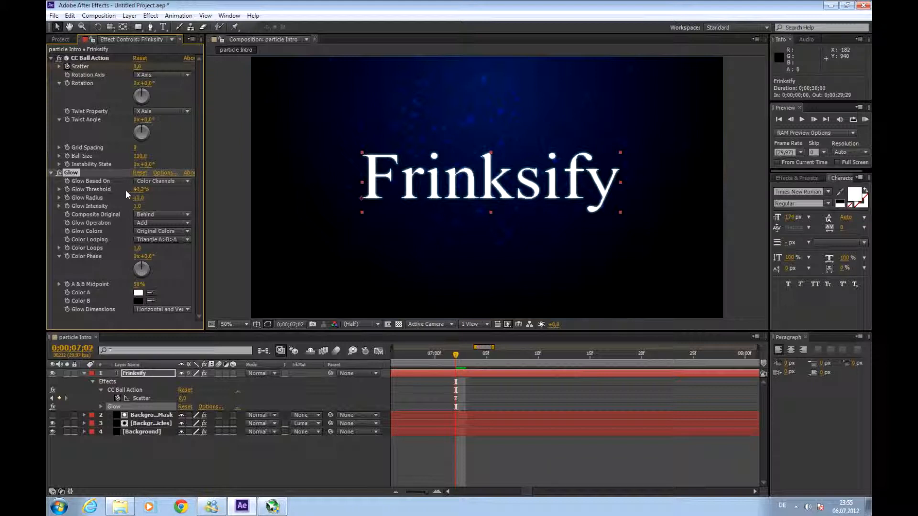
pyautogui.moveTo(138, 198); pyautogui.dragTo(143, 197)
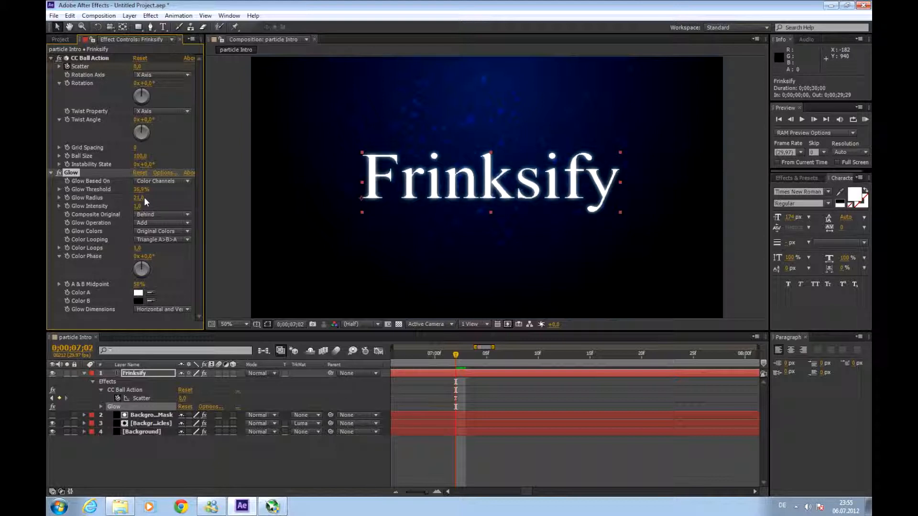
pyautogui.moveTo(139, 205); pyautogui.dragTo(159, 207)
pyautogui.moveTo(188, 208); pyautogui.dragTo(186, 208)
# Start keyframing Glow Radius and Glow Intensity at 0;00;07;02, and set Glow Radius to 0 at 0;00;07;07
pyautogui.click(456, 400)
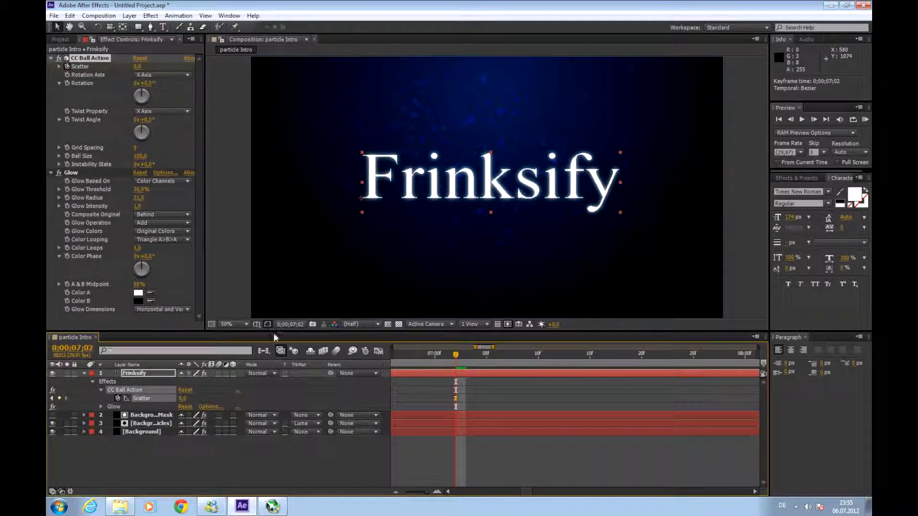
pyautogui.click(64, 197)
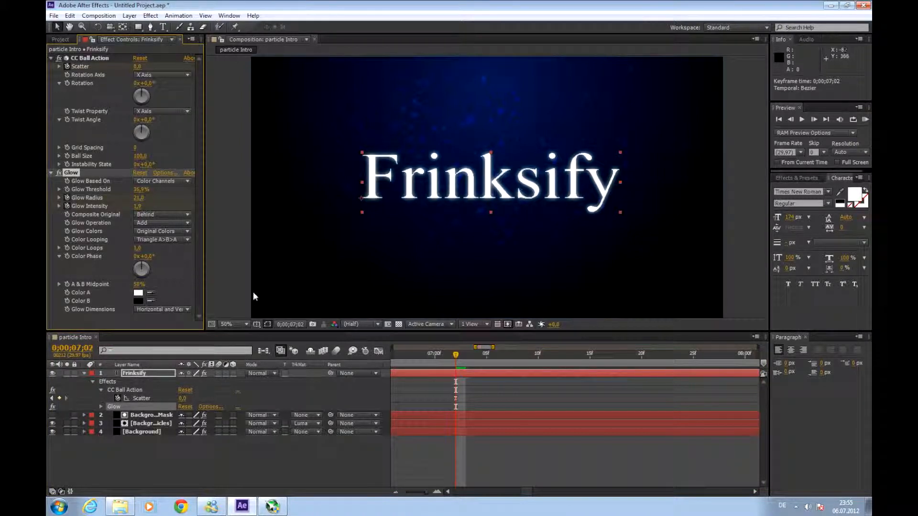
pyautogui.moveTo(460, 356); pyautogui.dragTo(507, 359)
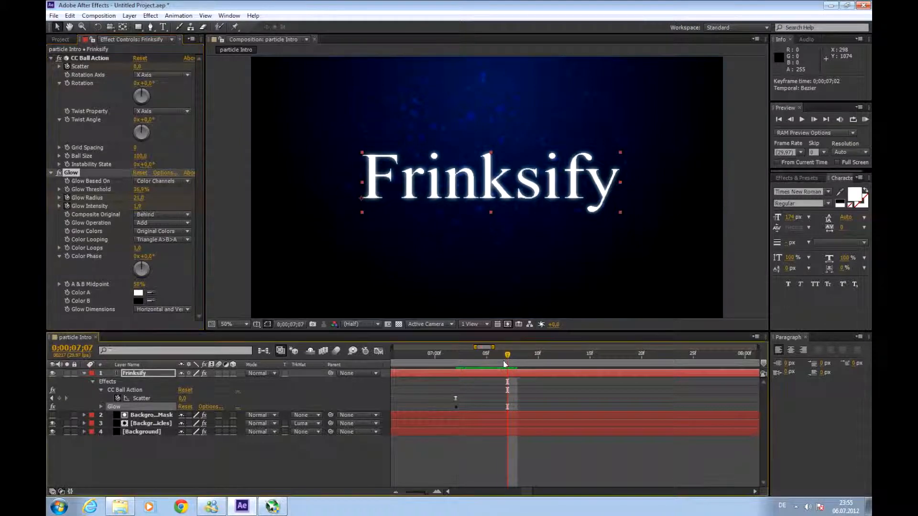
pyautogui.moveTo(138, 197); pyautogui.dragTo(97, 194)
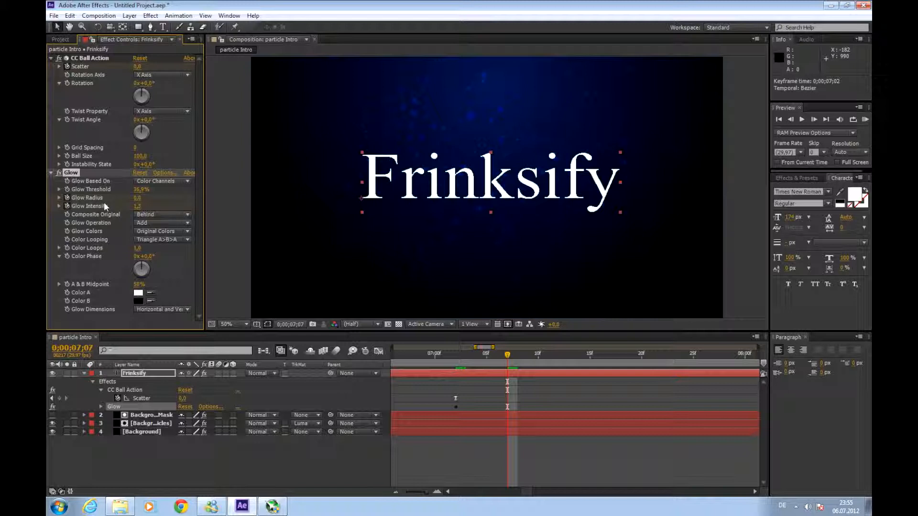
# Set Glow Intensity to 0 at 0;00;07;07, and key both Glow Radius and Glow Intensity at 0 at 0;00;06;29
pyautogui.moveTo(100, 207); pyautogui.dragTo(53, 211)
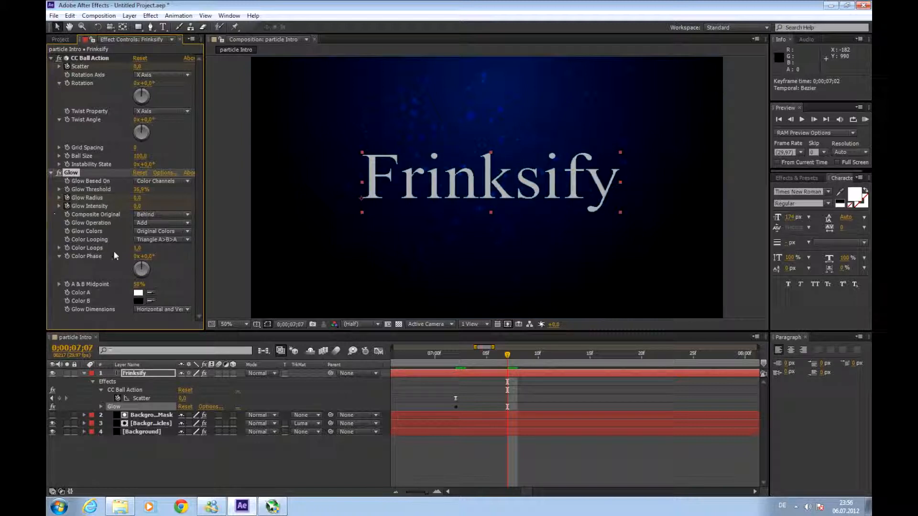
pyautogui.moveTo(508, 359); pyautogui.dragTo(423, 359)
pyautogui.hotkey('ctrl', 'v')
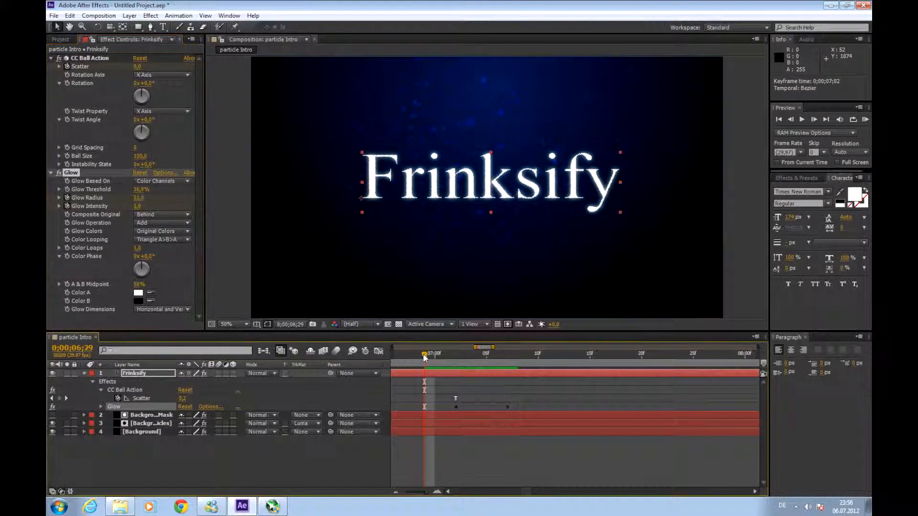
pyautogui.moveTo(141, 198); pyautogui.dragTo(110, 197)
pyautogui.click(138, 197)
pyautogui.write('0')
pyautogui.press('Return')
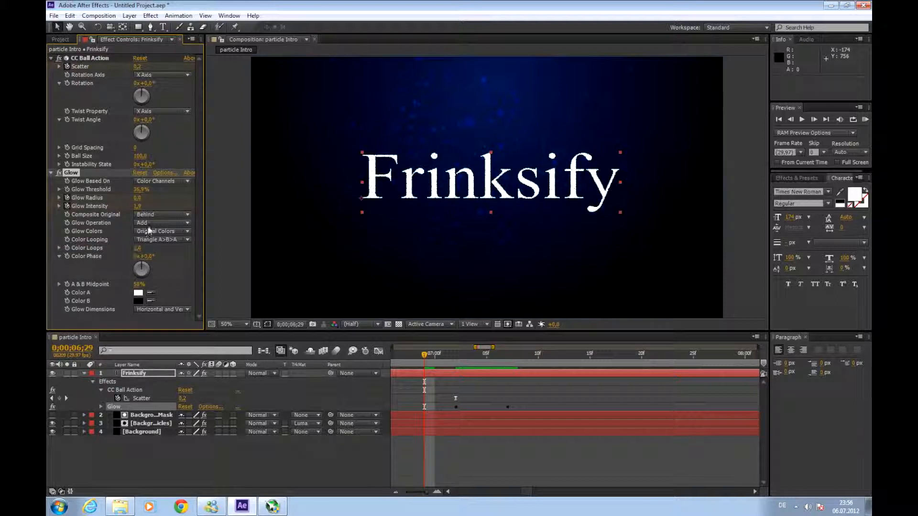
pyautogui.moveTo(137, 206); pyautogui.dragTo(46, 203)
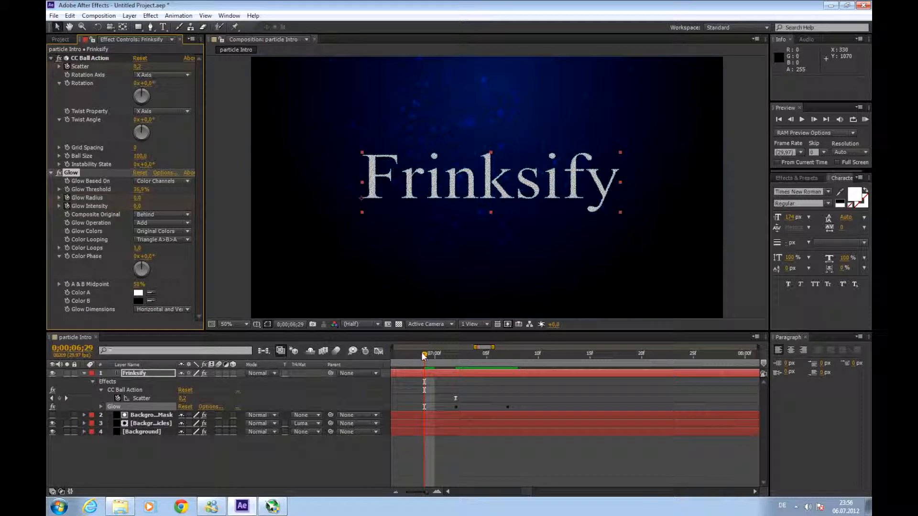
# Scrub through the glow keyframes on the Frinksify layer and extend the timeline view to the full 30 seconds
pyautogui.moveTo(427, 360); pyautogui.dragTo(579, 377)
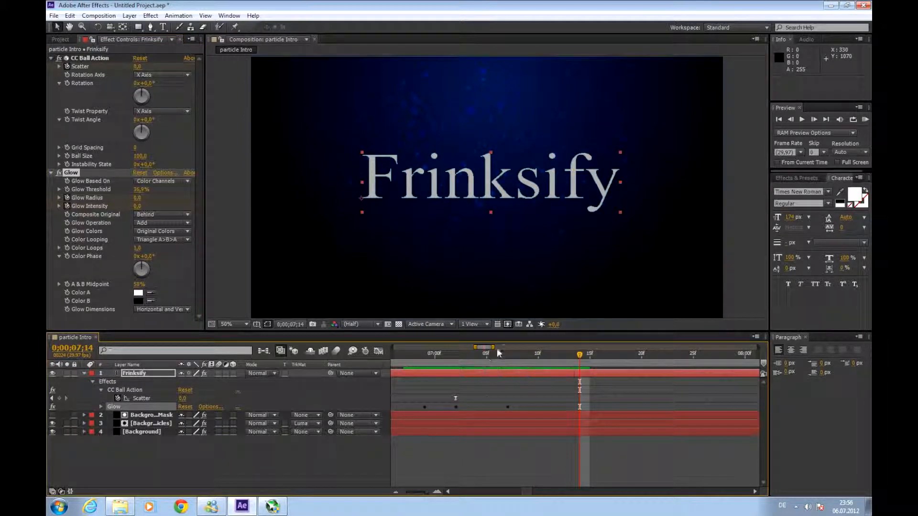
pyautogui.moveTo(494, 348); pyautogui.dragTo(759, 348)
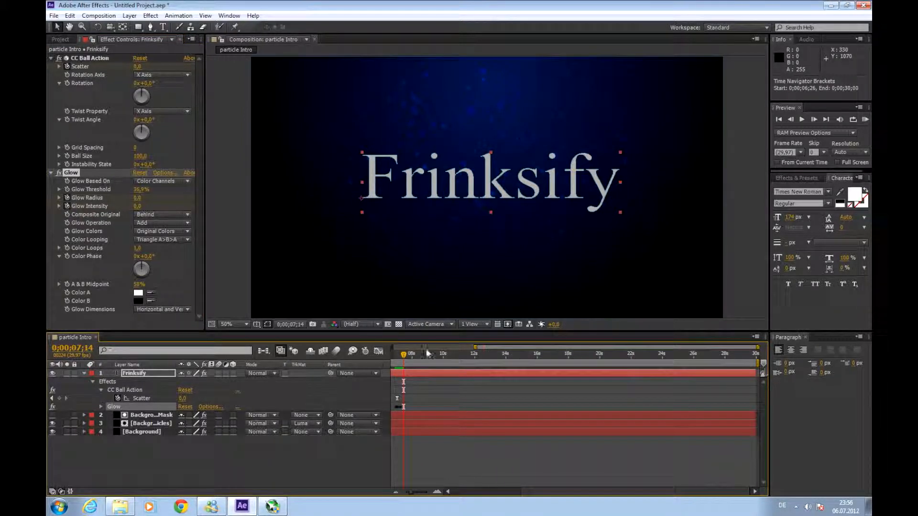
pyautogui.moveTo(475, 348); pyautogui.dragTo(393, 348)
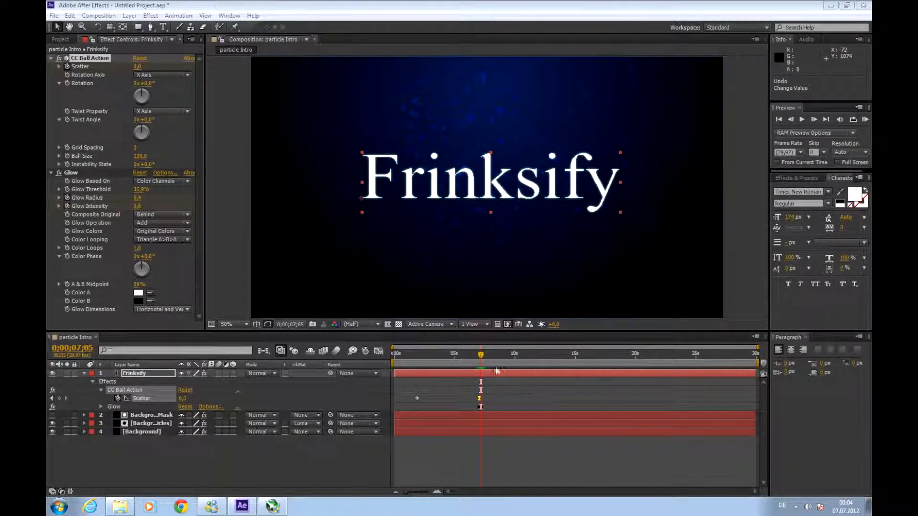
pyautogui.moveTo(480, 355); pyautogui.dragTo(495, 354)
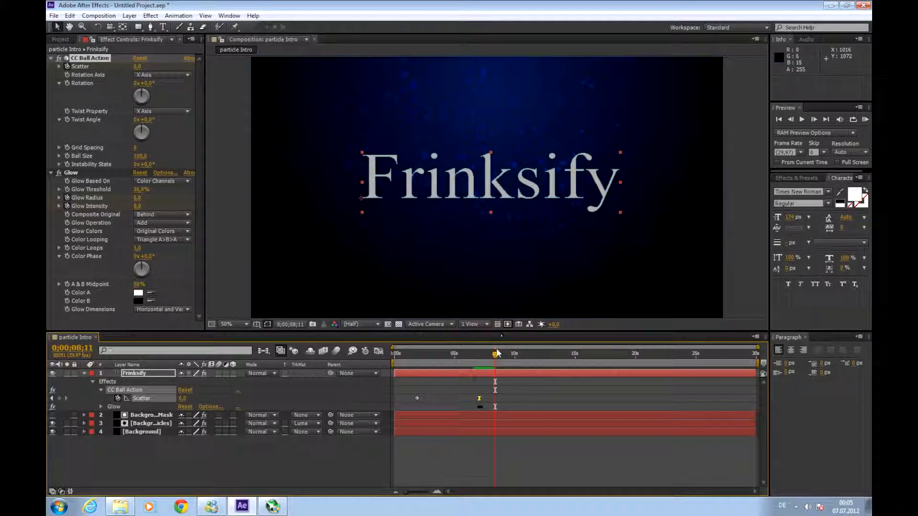
pyautogui.moveTo(495, 356); pyautogui.dragTo(480, 361)
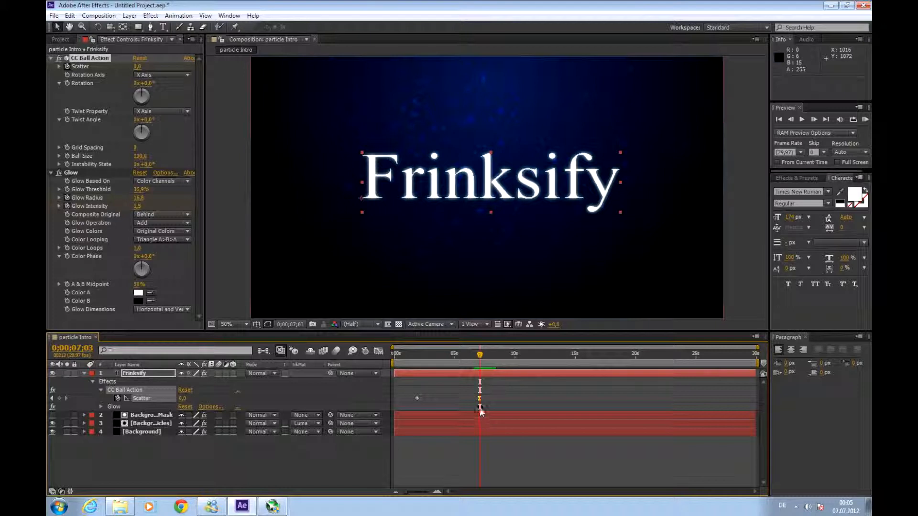
# Strengthen the glow keyframes at 0;00;07;02, setting Glow Radius to 37 and Glow Intensity to 4.2
pyautogui.click(480, 404)
pyautogui.click(479, 398)
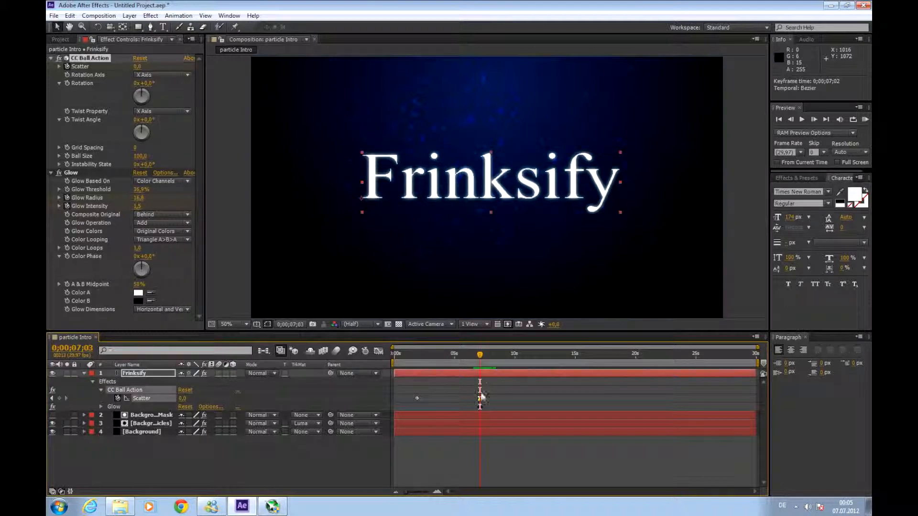
pyautogui.click(479, 354)
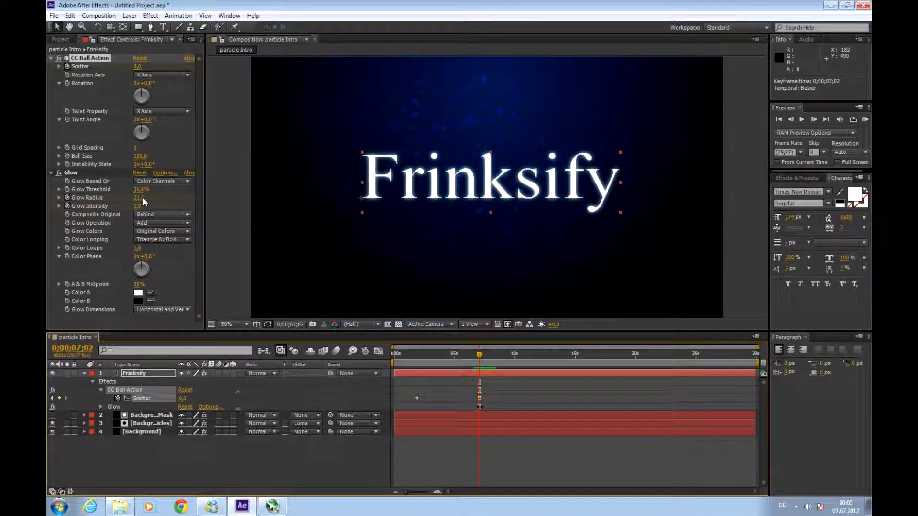
pyautogui.moveTo(142, 197); pyautogui.dragTo(154, 199)
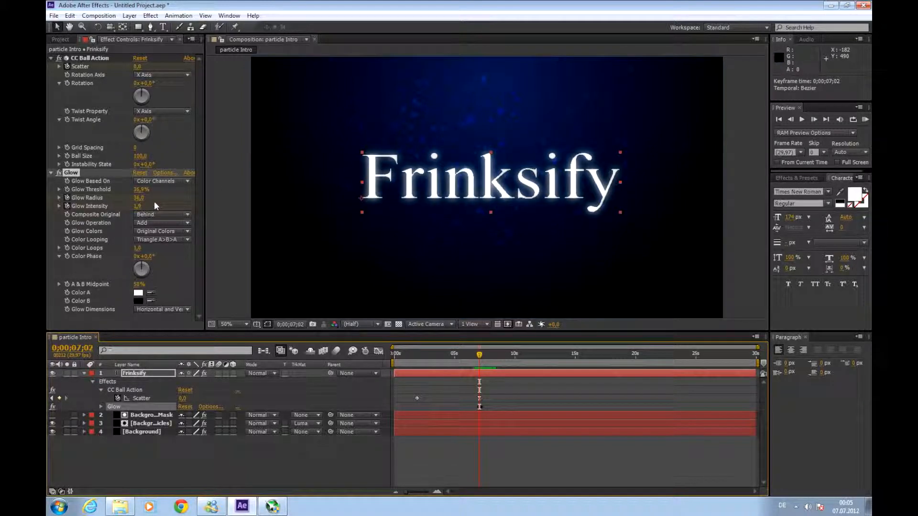
pyautogui.click(154, 205)
pyautogui.moveTo(142, 206); pyautogui.dragTo(169, 205)
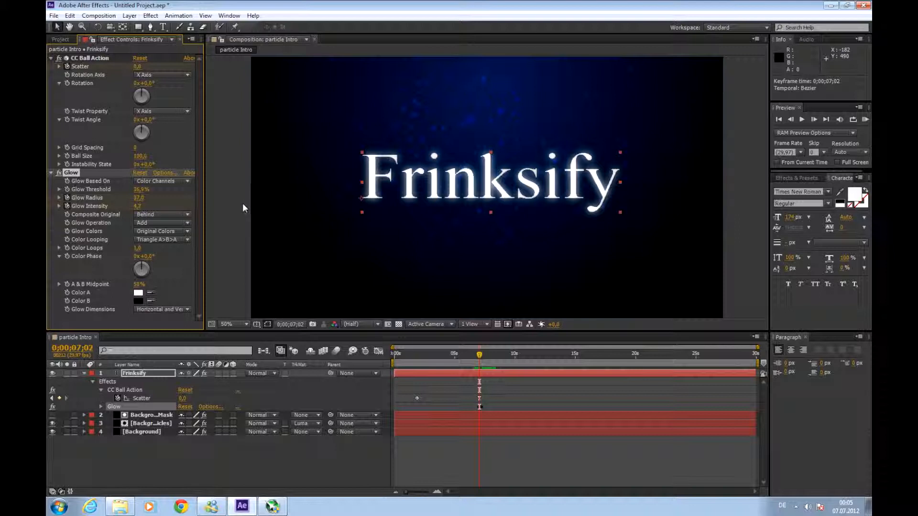
# Apply the Fill effect to the Frinksify layer and set its colour to white, checking it on the scattered particles at 0;00;06;08
pyautogui.click(475, 355)
pyautogui.moveTo(476, 355)
pyautogui.mouseDown()
pyautogui.moveTo(483, 356)
pyautogui.moveTo(470, 356)
pyautogui.mouseUp()
pyautogui.click(161, 377)
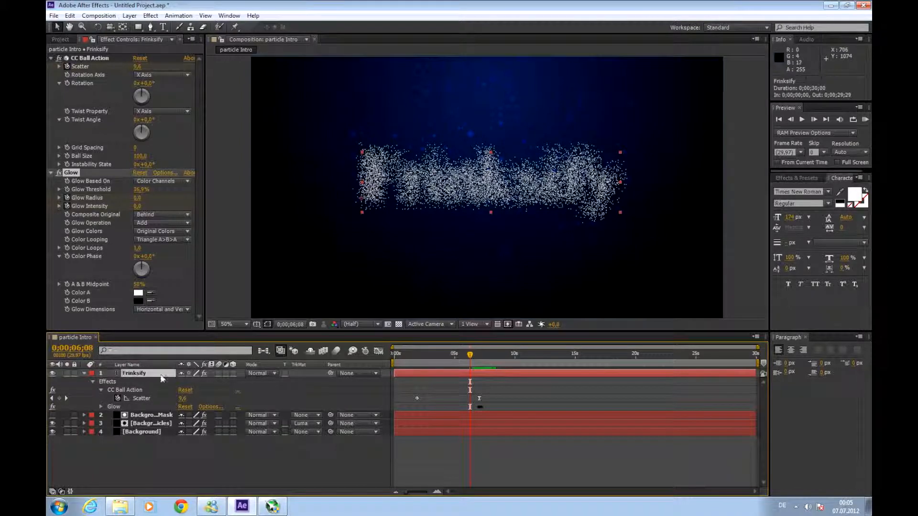
pyautogui.click(152, 16)
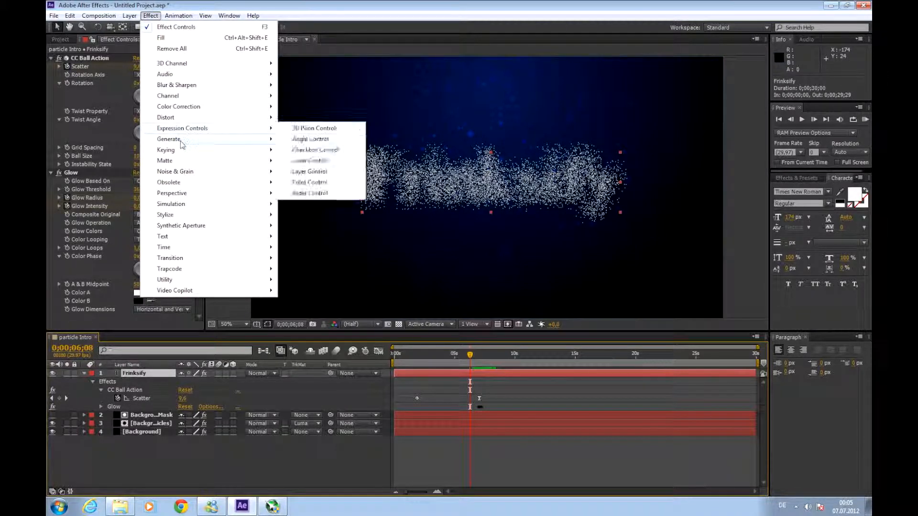
pyautogui.moveTo(182, 144)
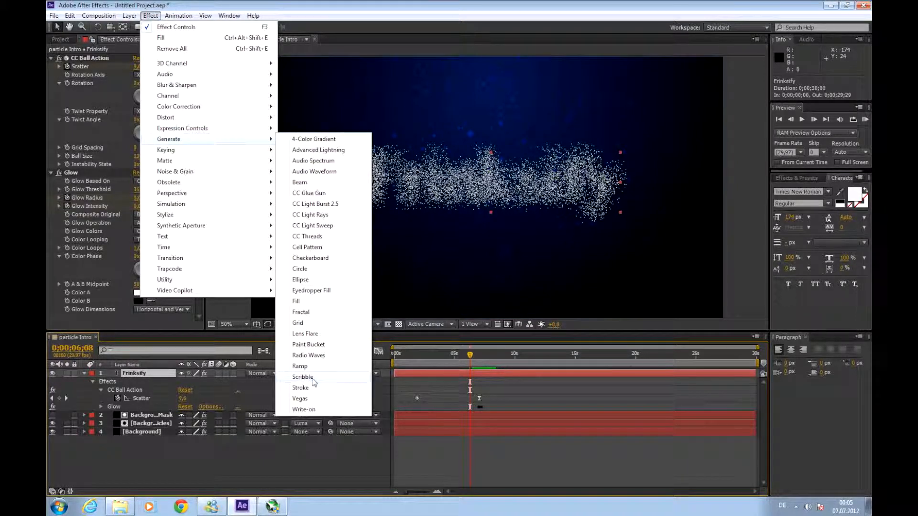
pyautogui.click(304, 303)
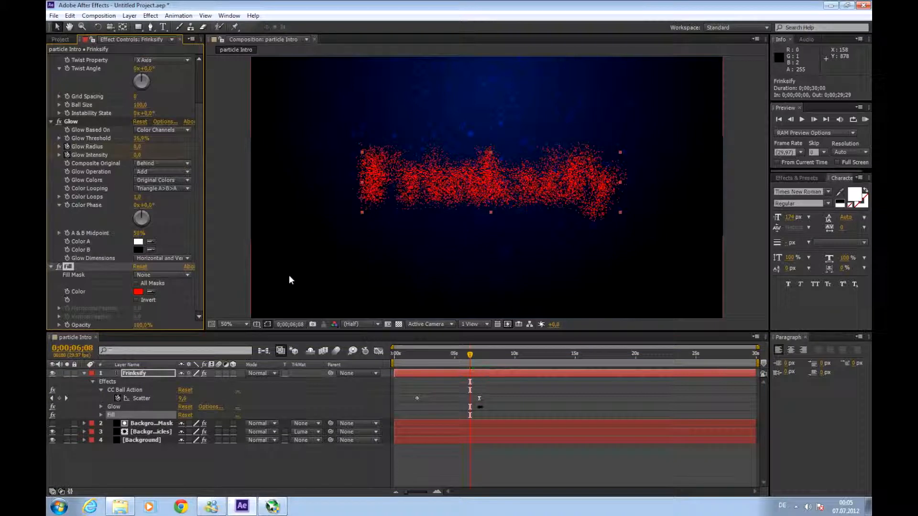
pyautogui.click(138, 292)
pyautogui.moveTo(317, 365); pyautogui.dragTo(256, 304)
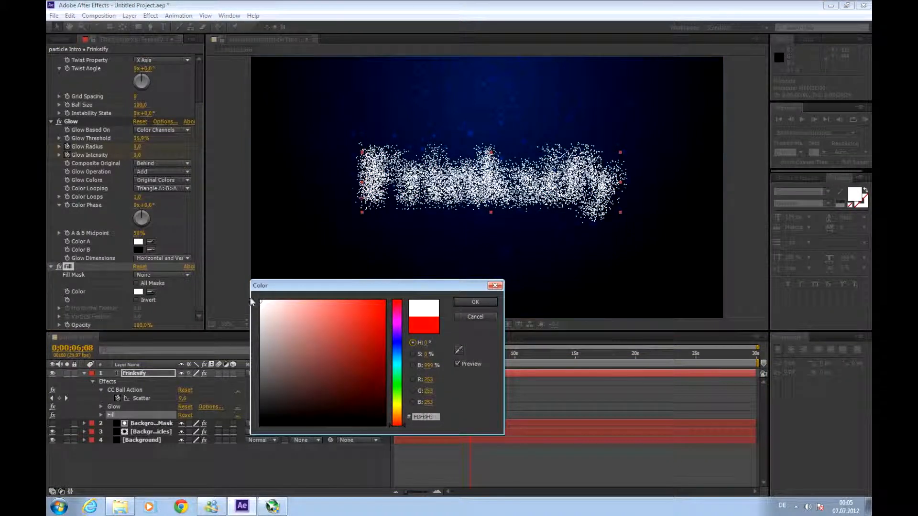
pyautogui.click(464, 302)
# Go to 0;00;01;29 by the starting Scatter keyframe and look through the Frinksify layer's CC Ball Action, Glow and Fill properties
pyautogui.moveTo(470, 357); pyautogui.dragTo(414, 361)
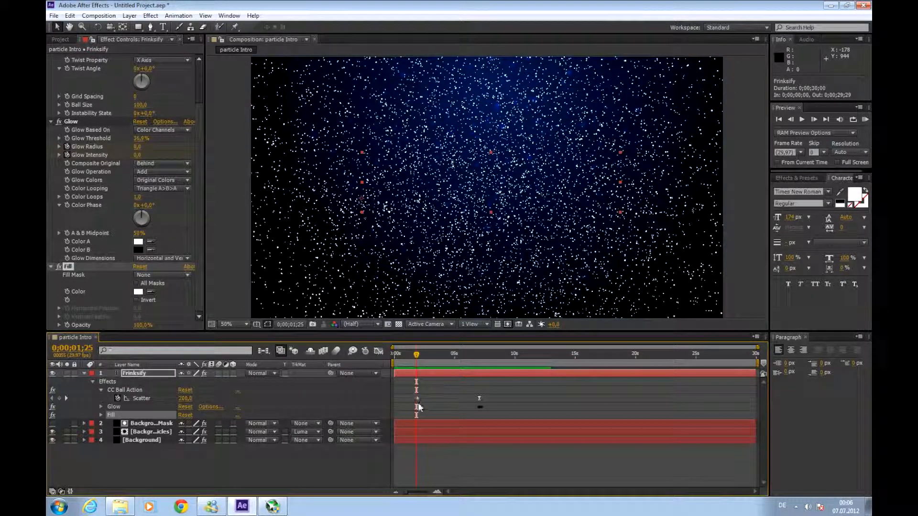
pyautogui.moveTo(416, 354); pyautogui.dragTo(418, 354)
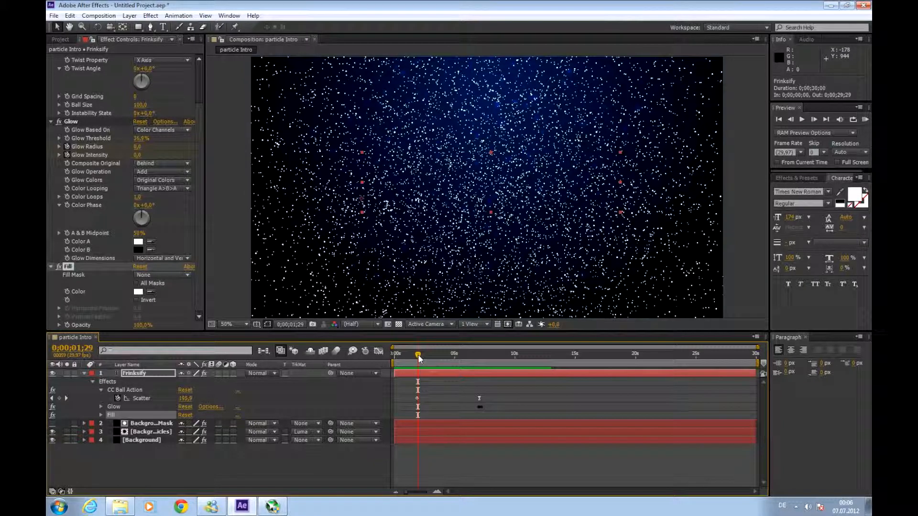
pyautogui.click(141, 374)
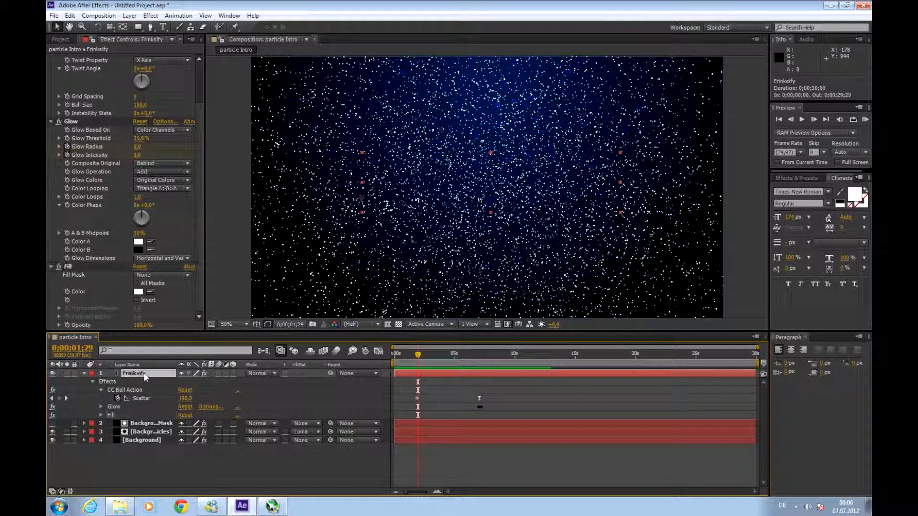
pyautogui.click(93, 382)
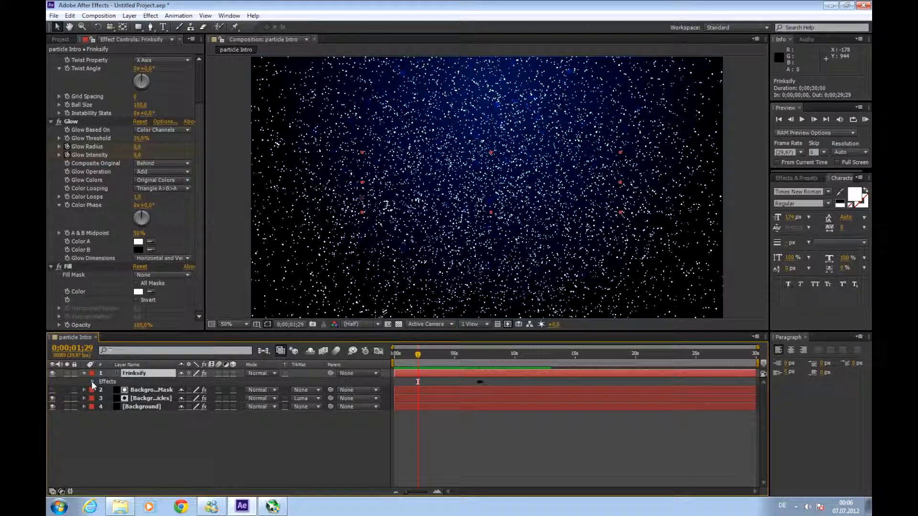
pyautogui.click(92, 381)
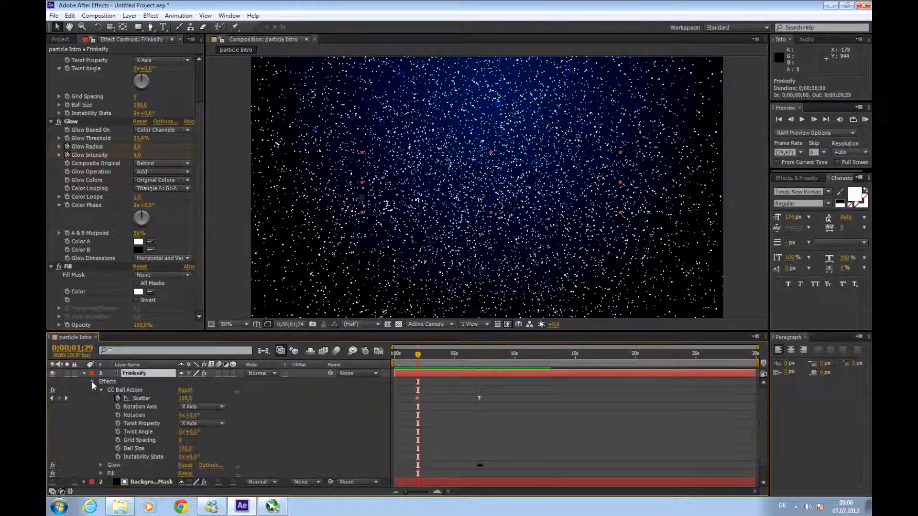
pyautogui.click(101, 462)
pyautogui.click(100, 471)
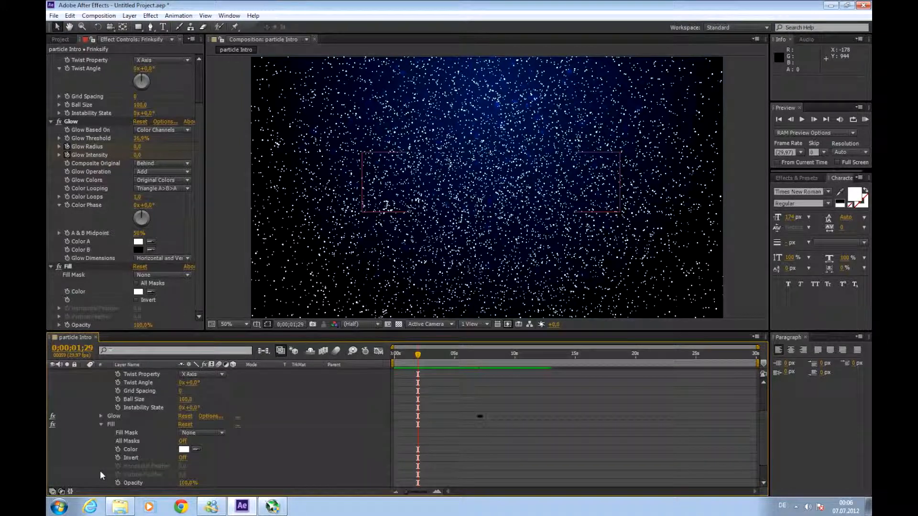
pyautogui.click(102, 426)
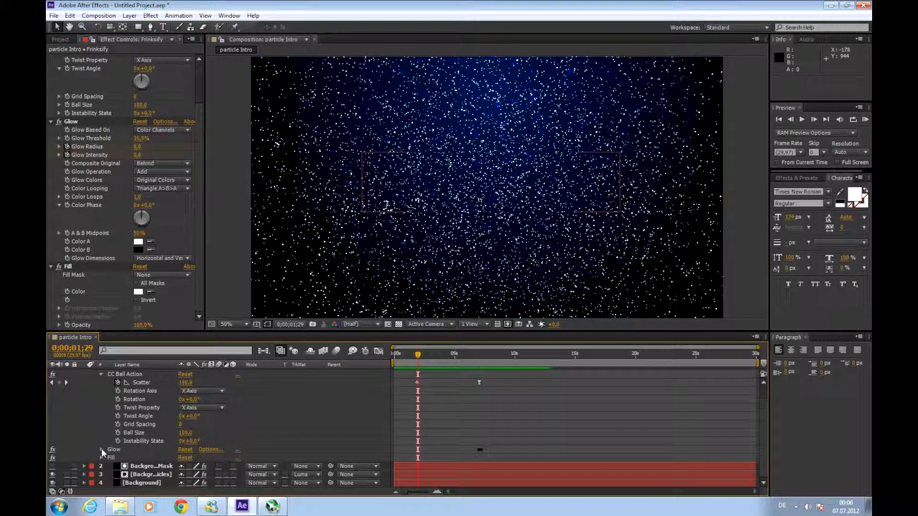
pyautogui.click(101, 449)
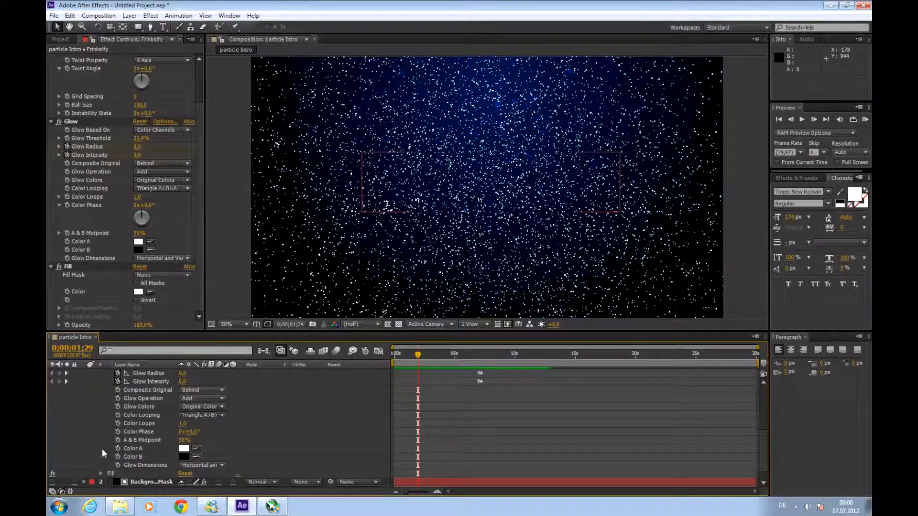
pyautogui.scroll(1, 102, 449)
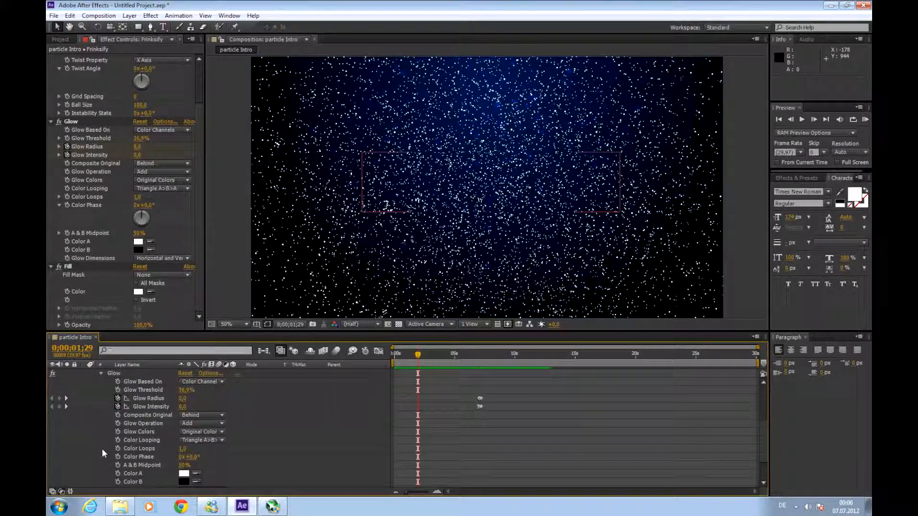
pyautogui.scroll(2, 102, 449)
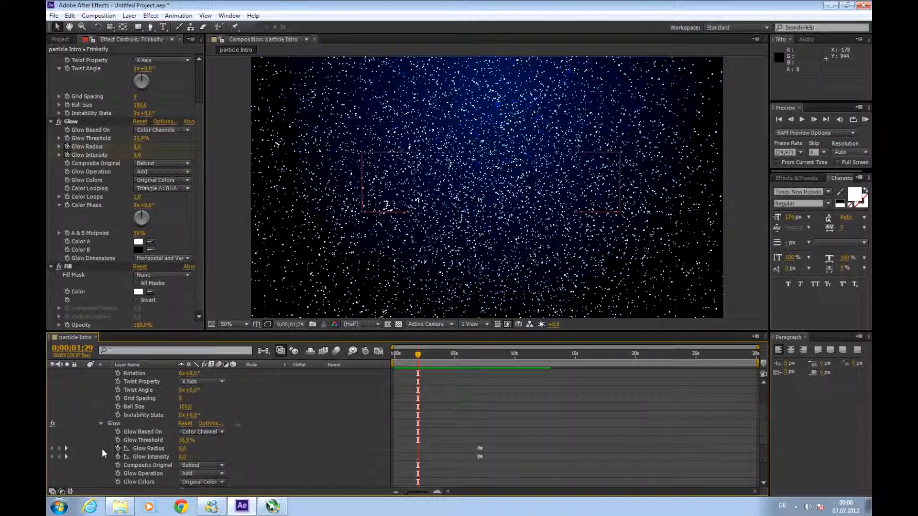
# Collapse the Frinksify layer's effect properties and keyframe its Transform Opacity at 0% at 0;00;01;29
pyautogui.click(100, 424)
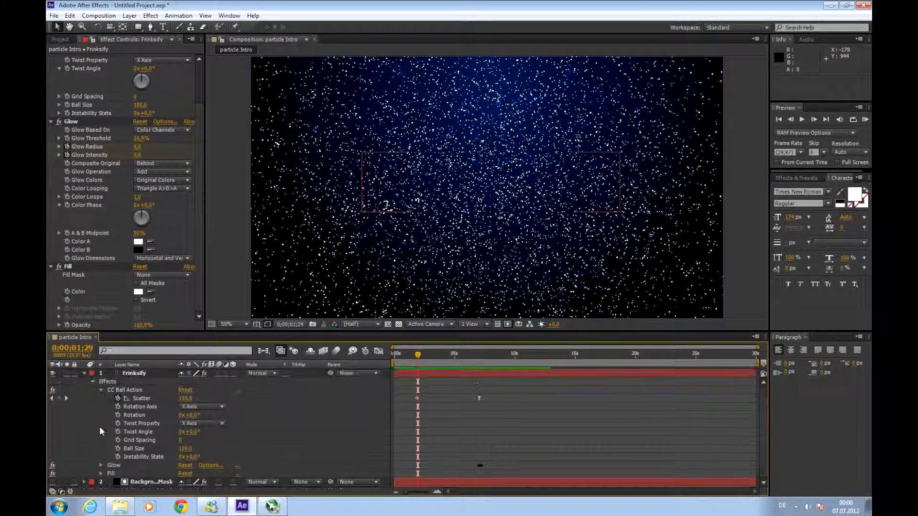
pyautogui.click(100, 391)
pyautogui.click(93, 382)
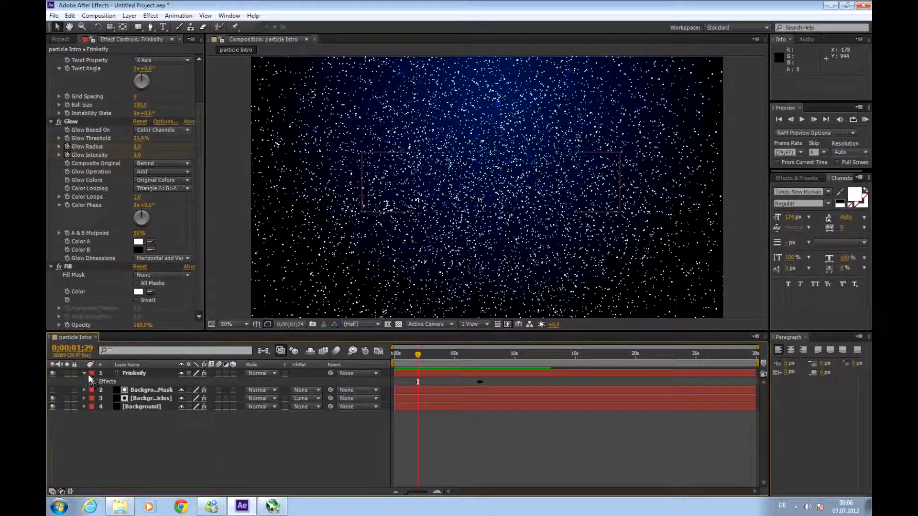
pyautogui.click(85, 373)
pyautogui.click(85, 373)
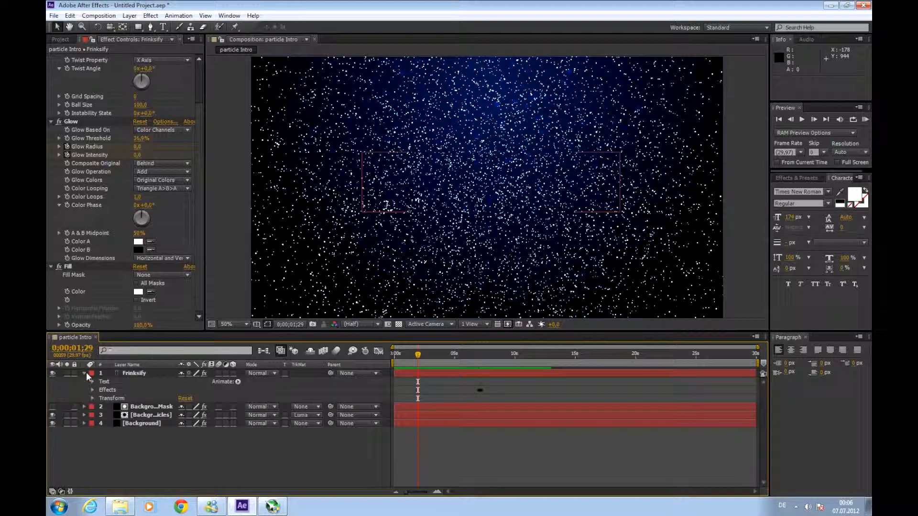
pyautogui.click(92, 398)
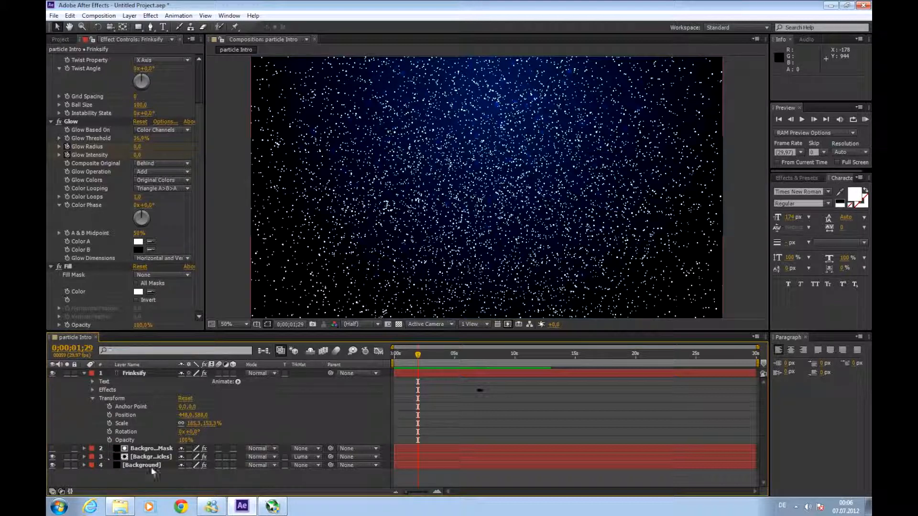
pyautogui.click(109, 440)
pyautogui.moveTo(185, 440); pyautogui.dragTo(134, 444)
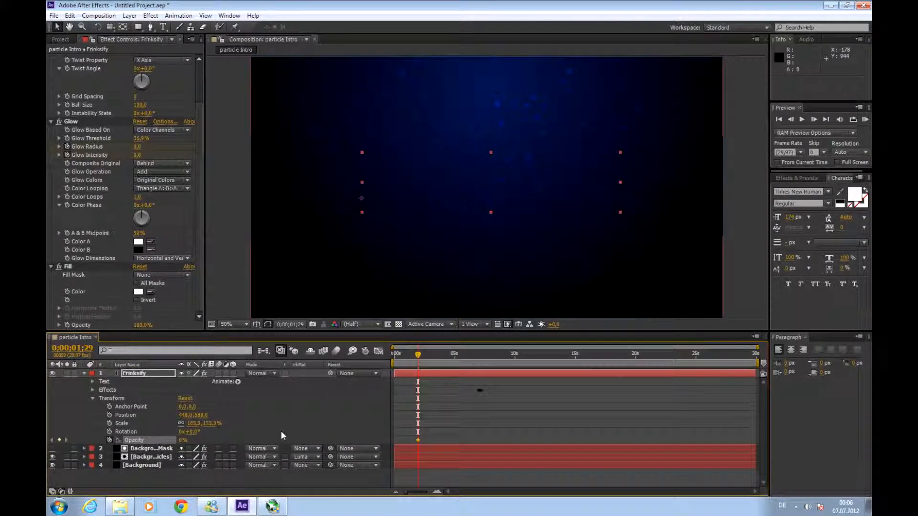
# Raise the Frinksify layer's Opacity at 0;00;03;16 to fade the particles in, and scrub back to check the fade
pyautogui.moveTo(418, 354); pyautogui.dragTo(437, 355)
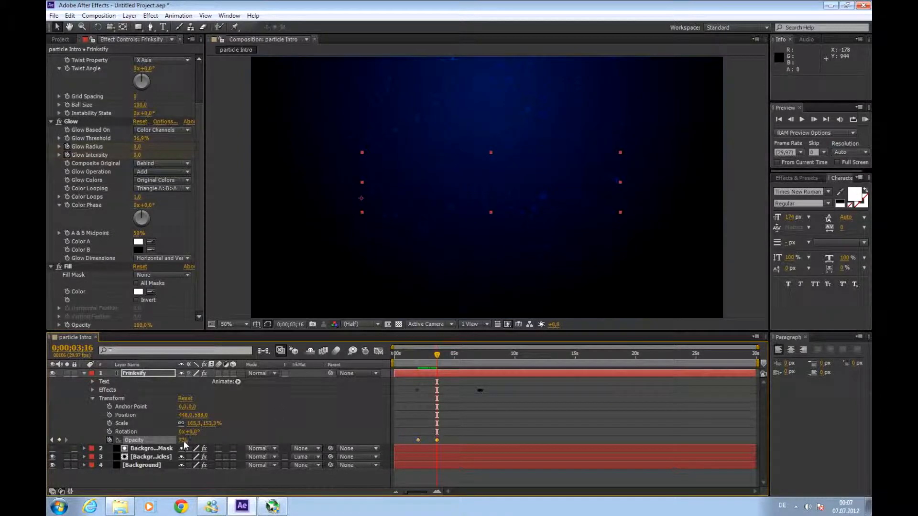
pyautogui.moveTo(183, 441); pyautogui.dragTo(245, 441)
pyautogui.moveTo(436, 356)
pyautogui.mouseDown()
pyautogui.moveTo(416, 356)
pyautogui.moveTo(431, 355)
pyautogui.mouseUp()
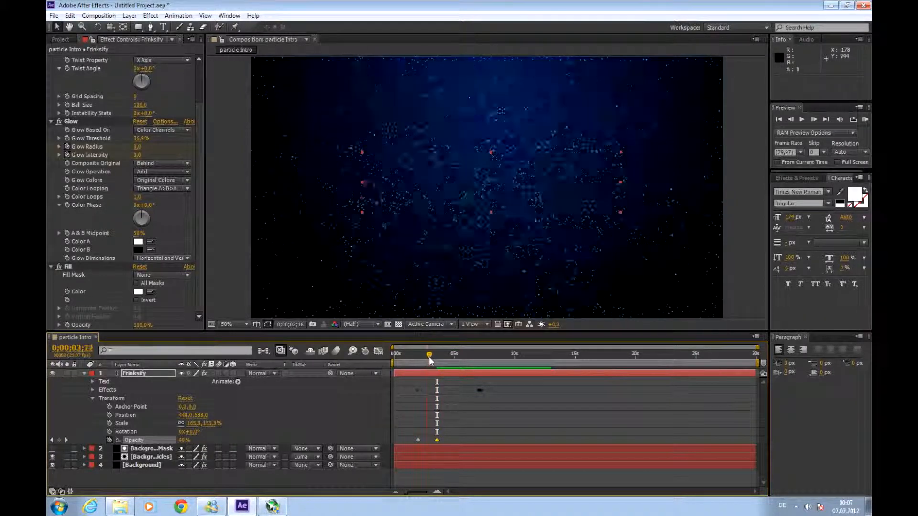
# Retime the Frinksify layer's fade-in by moving its Opacity keyframes to 0;00;01;27 and 0;00;04;10
pyautogui.moveTo(437, 441); pyautogui.dragTo(446, 441)
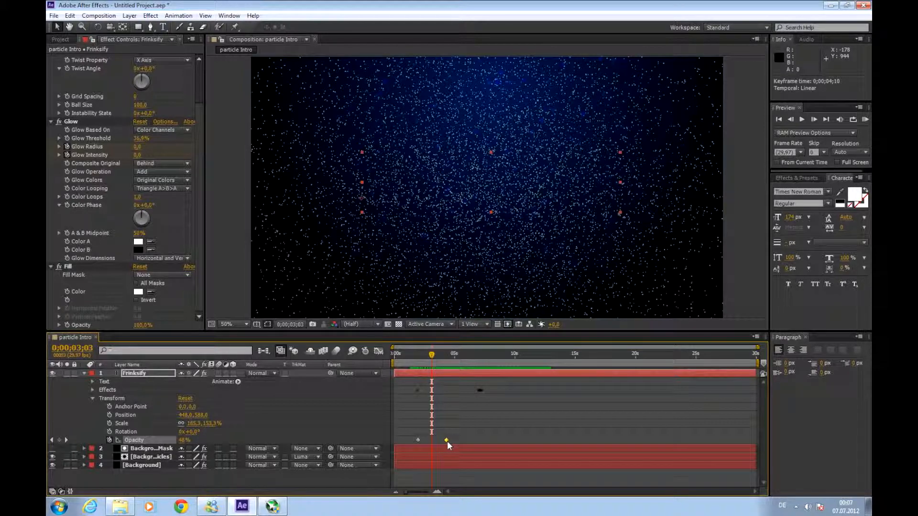
pyautogui.click(417, 440)
# Add a 100% Opacity keyframe to the Frinksify layer at 0;00;09;26, fade it to 0% at 0;00;13;12, and scrub back over the fade-out
pyautogui.moveTo(433, 354); pyautogui.dragTo(513, 366)
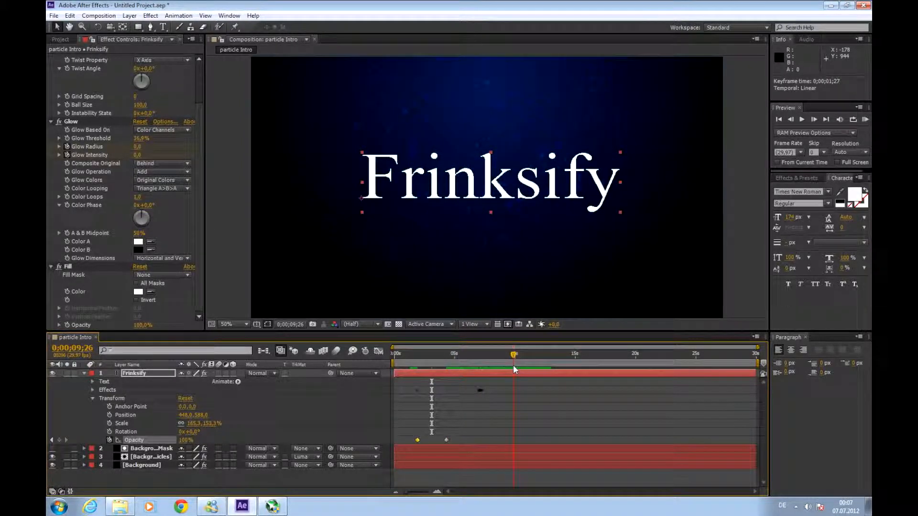
pyautogui.click(59, 440)
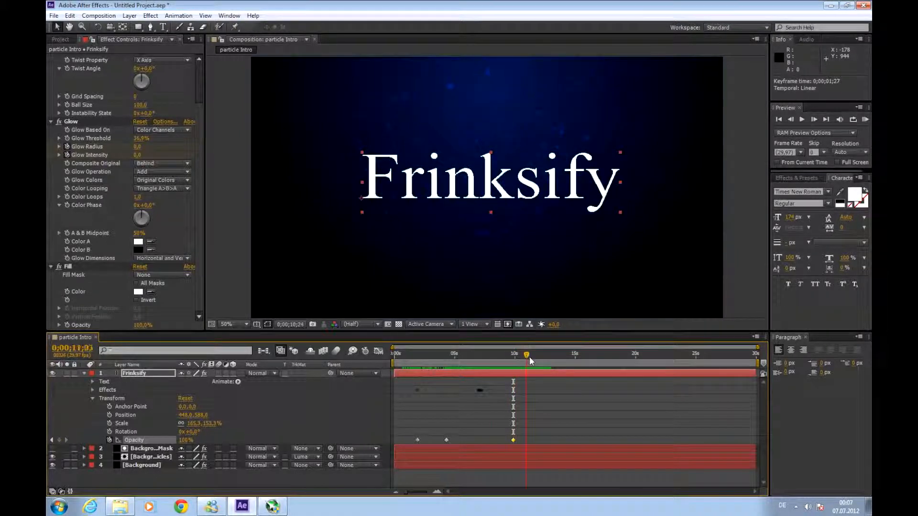
pyautogui.moveTo(547, 364); pyautogui.dragTo(555, 360)
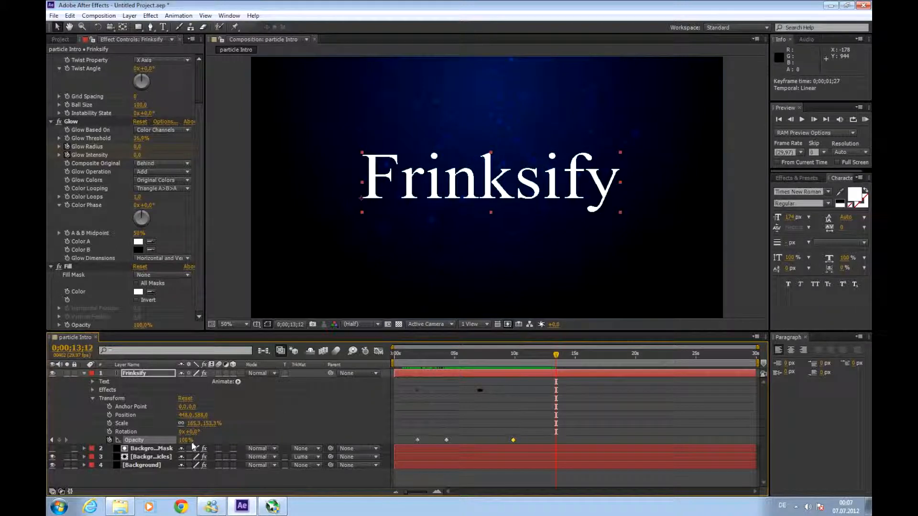
pyautogui.moveTo(186, 444); pyautogui.dragTo(121, 444)
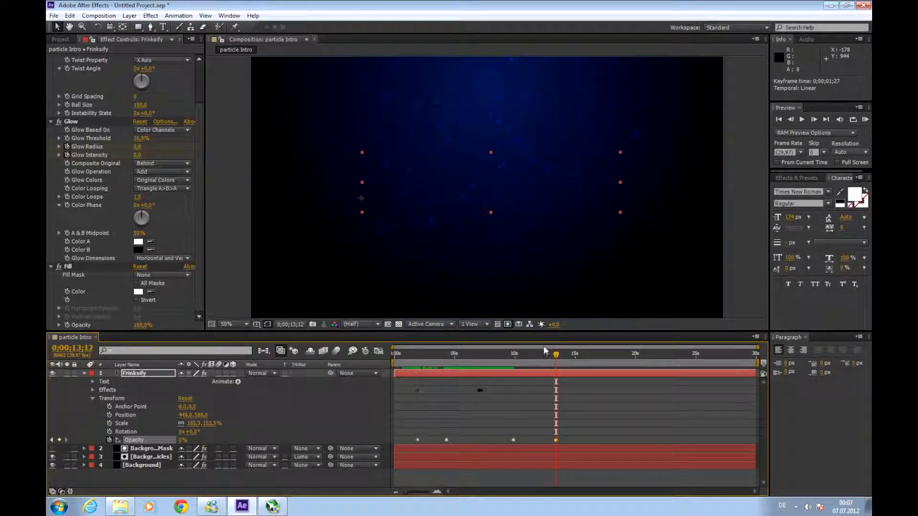
pyautogui.moveTo(556, 359); pyautogui.dragTo(508, 370)
# Shorten the particle Intro composition's duration to 0;00;15;00 and move the playhead to 0;00;05;10
pyautogui.click(98, 16)
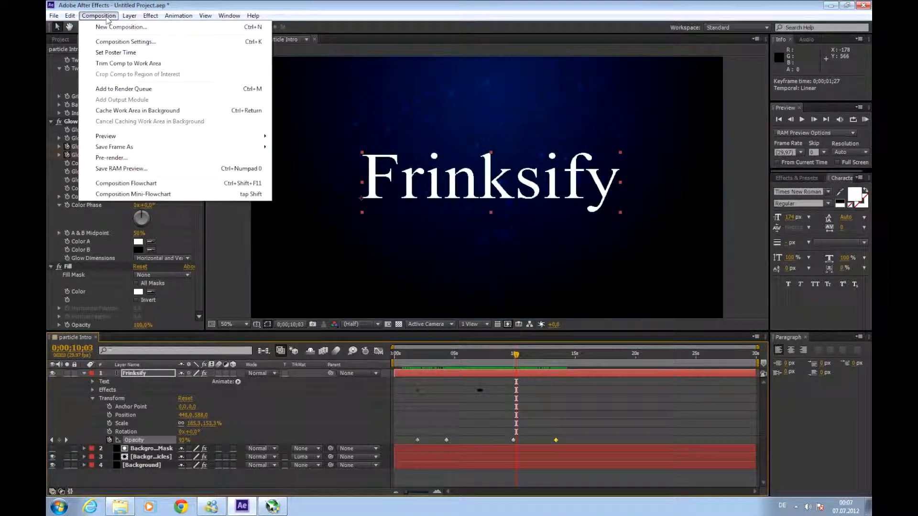
pyautogui.click(115, 41)
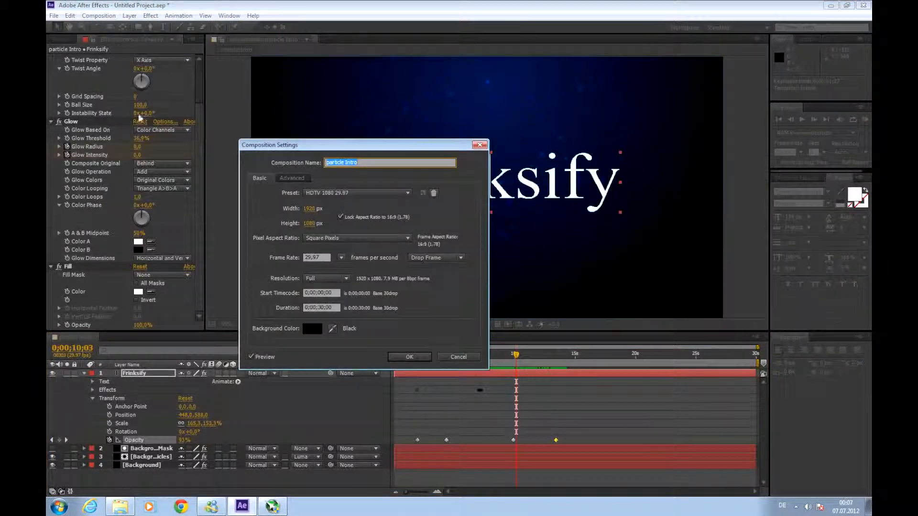
pyautogui.click(322, 307)
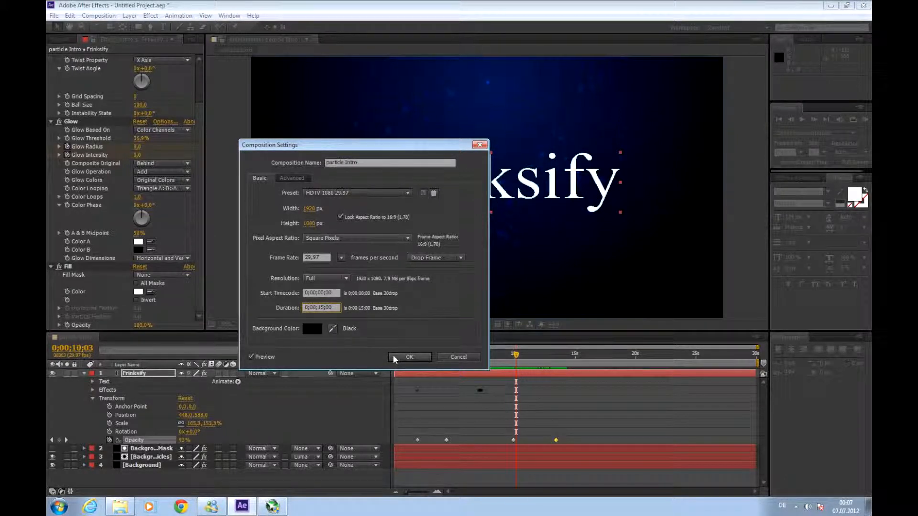
pyautogui.click(409, 357)
pyautogui.moveTo(638, 356); pyautogui.dragTo(524, 379)
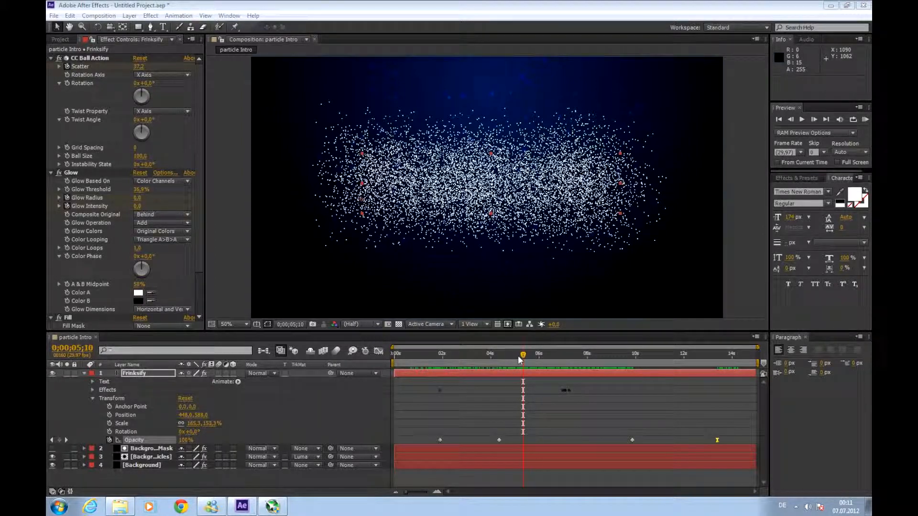
# Create a black 1920 x 1080 px solid layer named Lensflare
pyautogui.click(149, 16)
pyautogui.moveTo(129, 16)
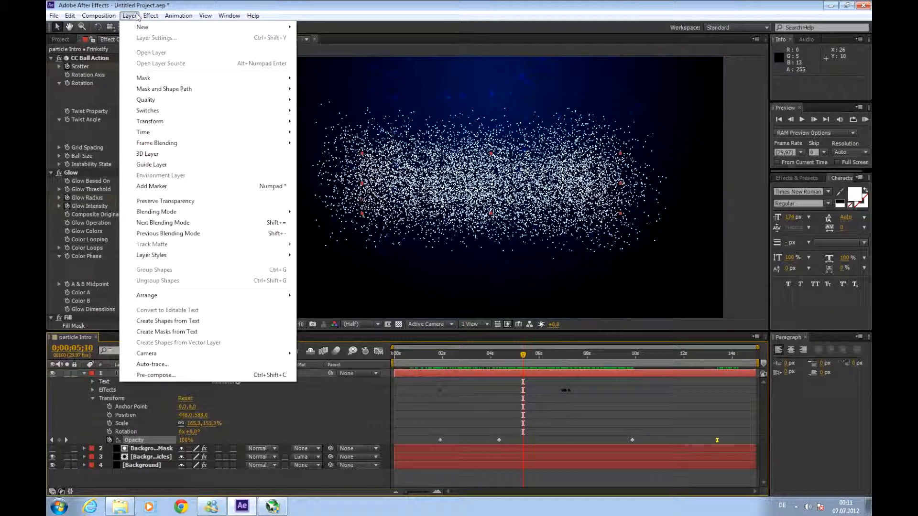
pyautogui.click(339, 38)
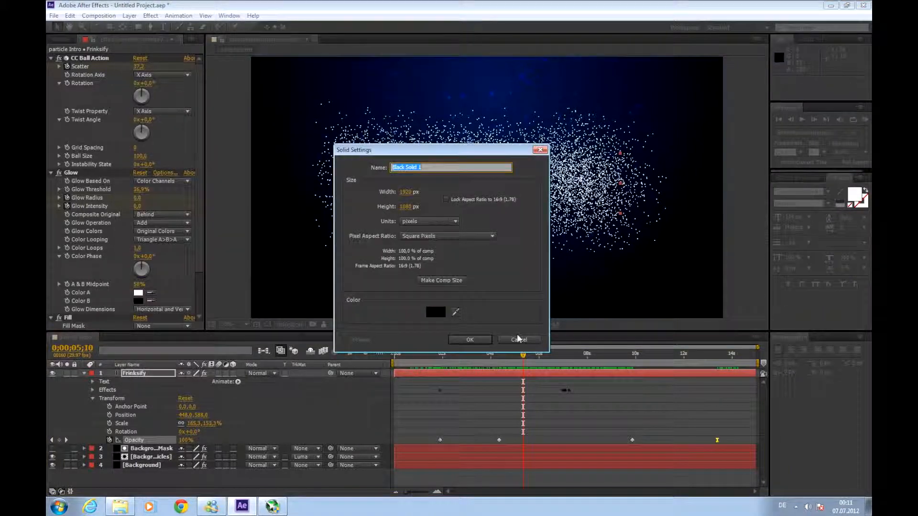
pyautogui.write('Lensflare')
pyautogui.click(463, 340)
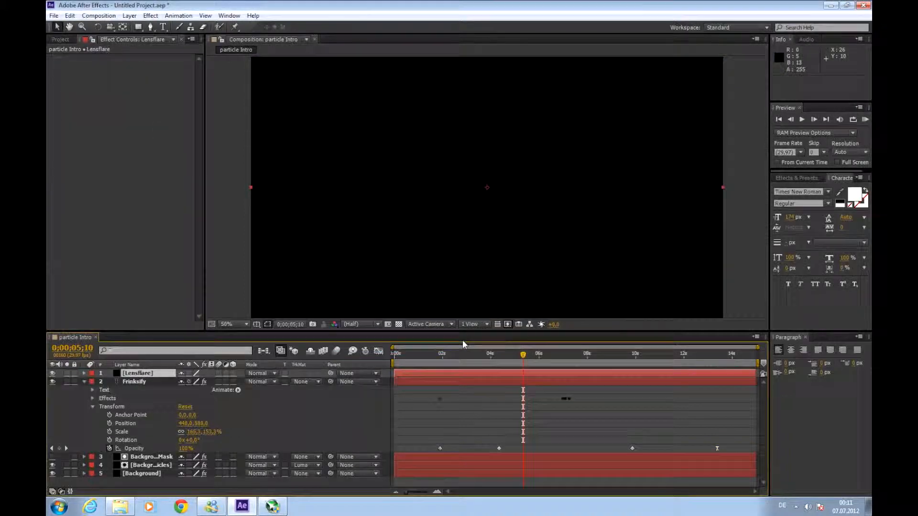
pyautogui.click(150, 16)
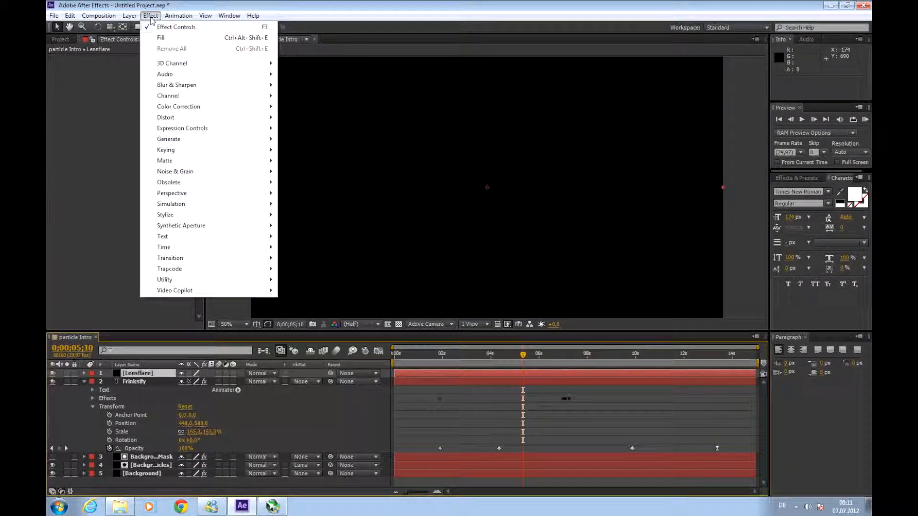
pyautogui.moveTo(163, 143)
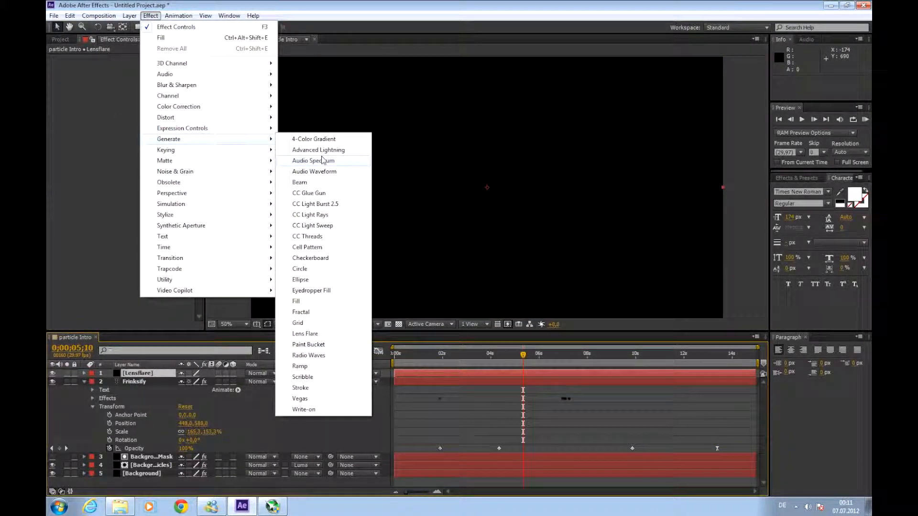
pyautogui.click(324, 183)
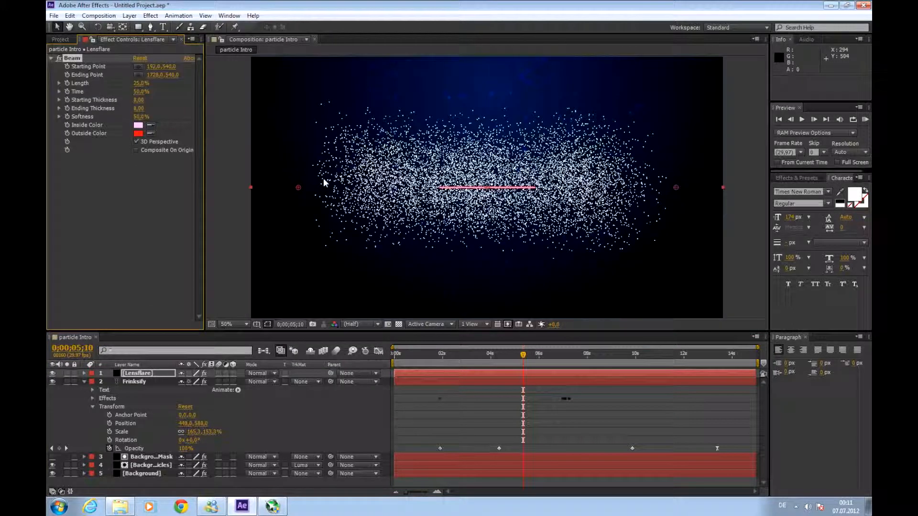
pyautogui.hotkey('ctrl', 'z')
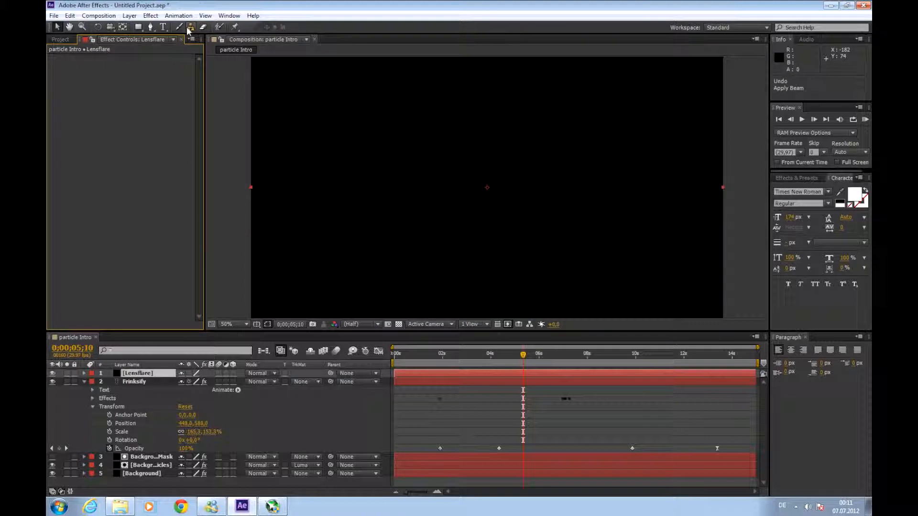
# Apply the Lens Flare effect to the Lensflare solid
pyautogui.click(129, 17)
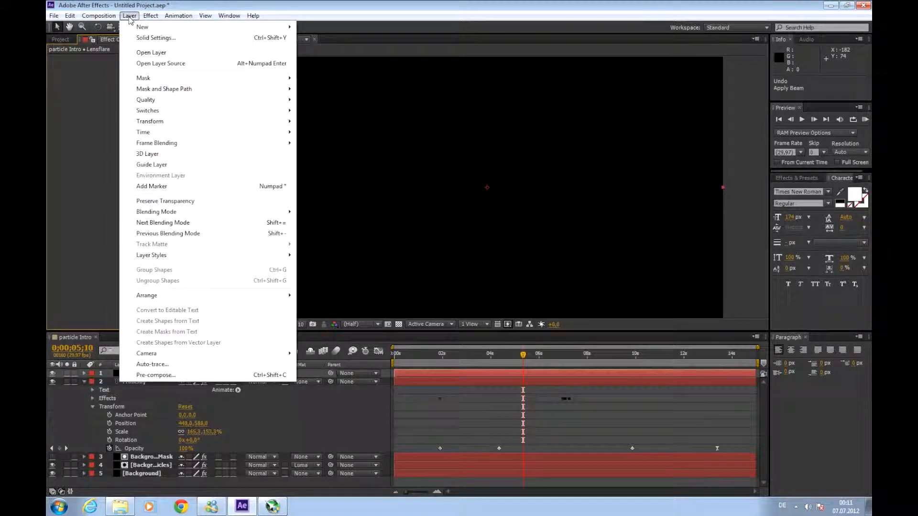
pyautogui.moveTo(150, 16)
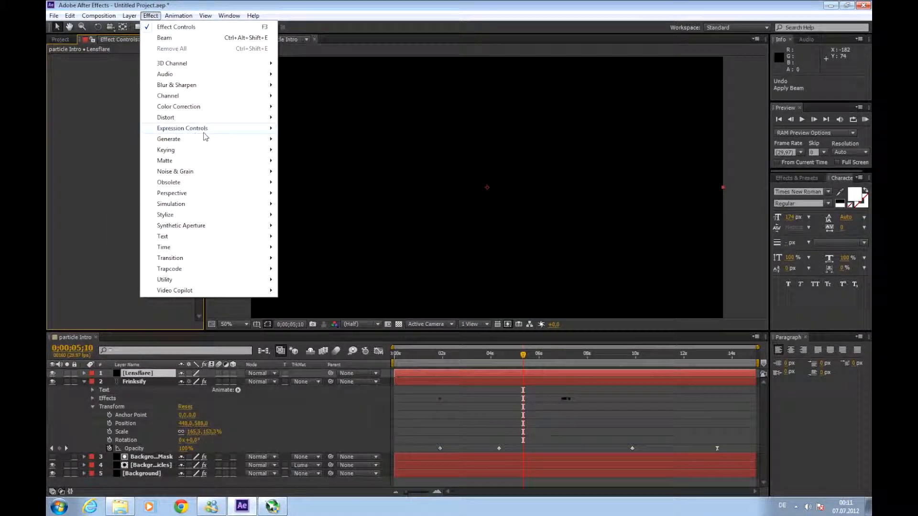
pyautogui.moveTo(201, 141)
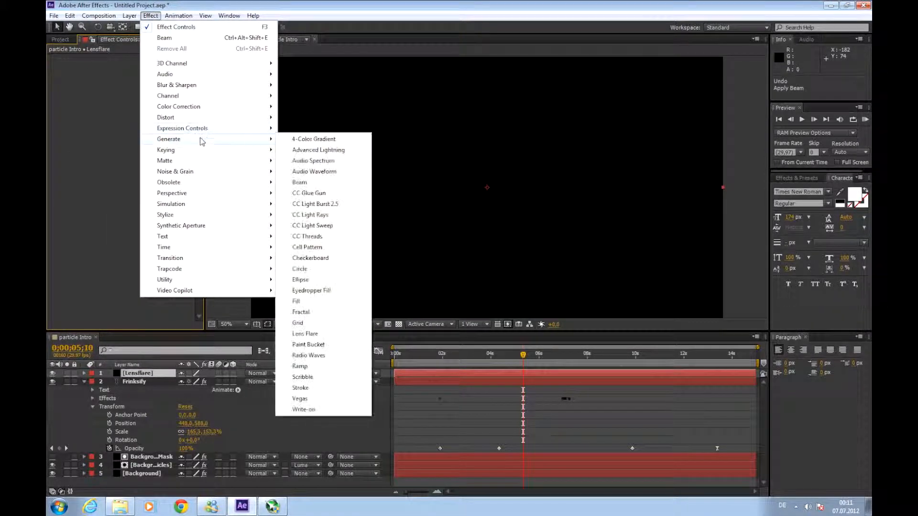
pyautogui.click(313, 334)
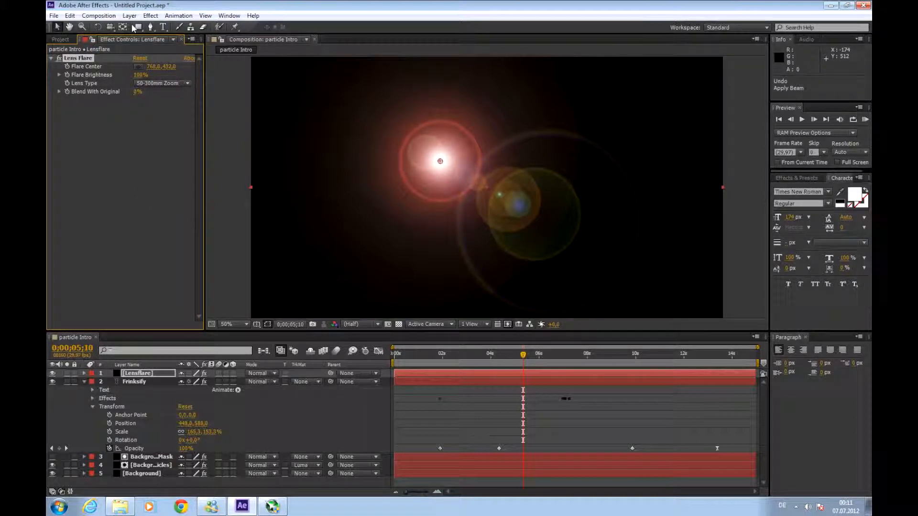
# Apply the Curves effect to the Lensflare layer and pull the middle of its Red channel curve down
pyautogui.click(150, 16)
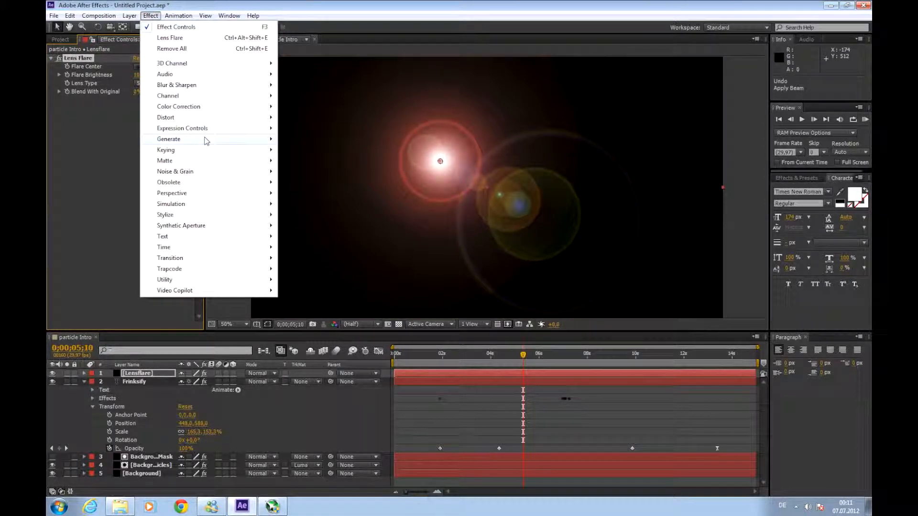
pyautogui.moveTo(213, 108)
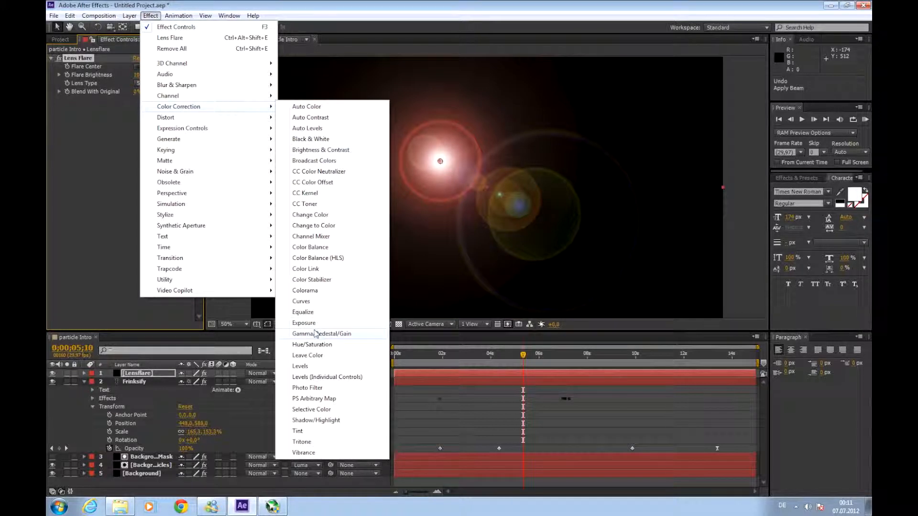
pyautogui.click(367, 302)
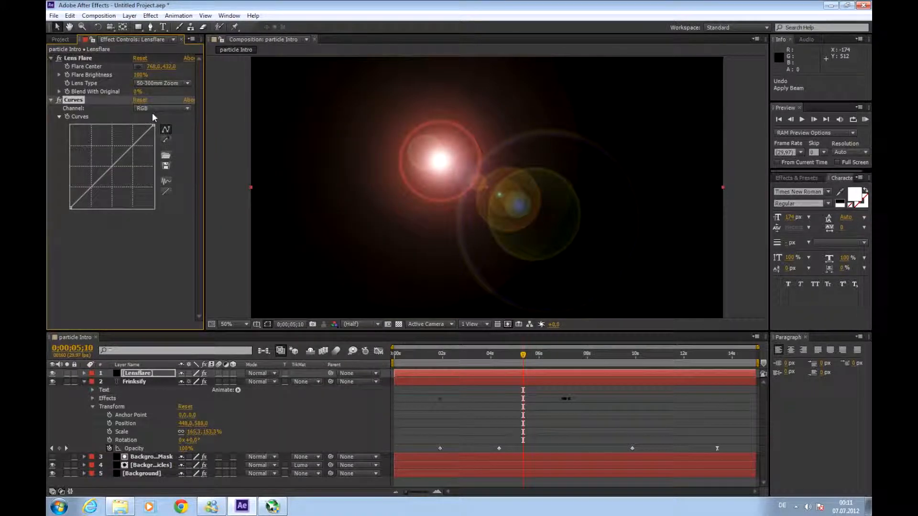
pyautogui.click(149, 110)
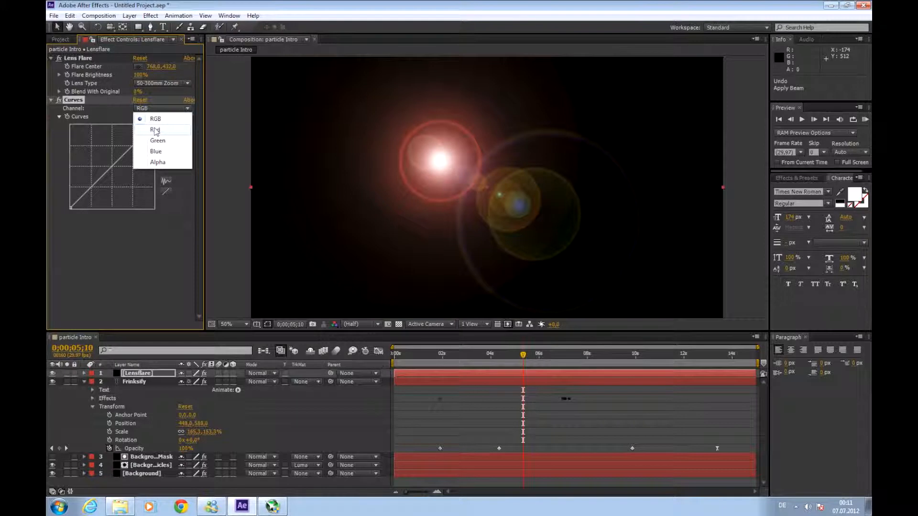
pyautogui.click(155, 130)
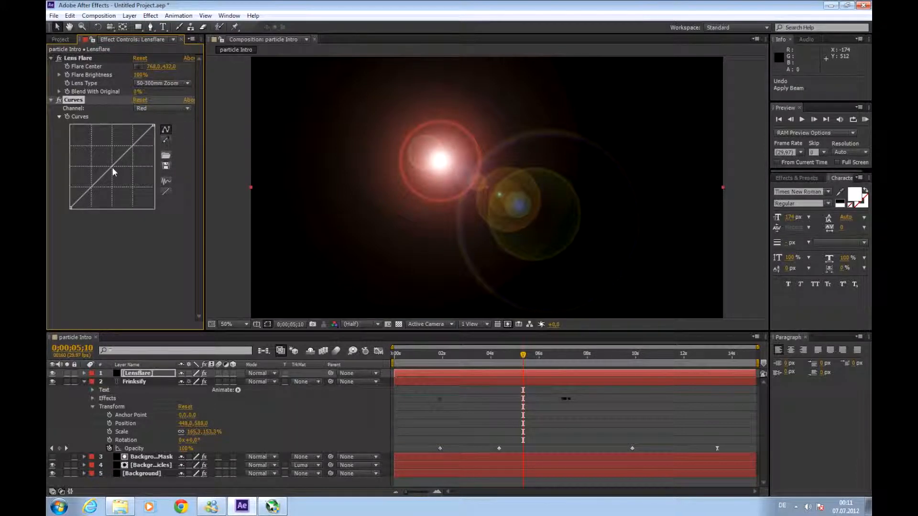
pyautogui.moveTo(113, 168); pyautogui.dragTo(122, 173)
# Raise the middle of the Blue channel curve on the Lensflare layer to tint the flare blue
pyautogui.click(157, 108)
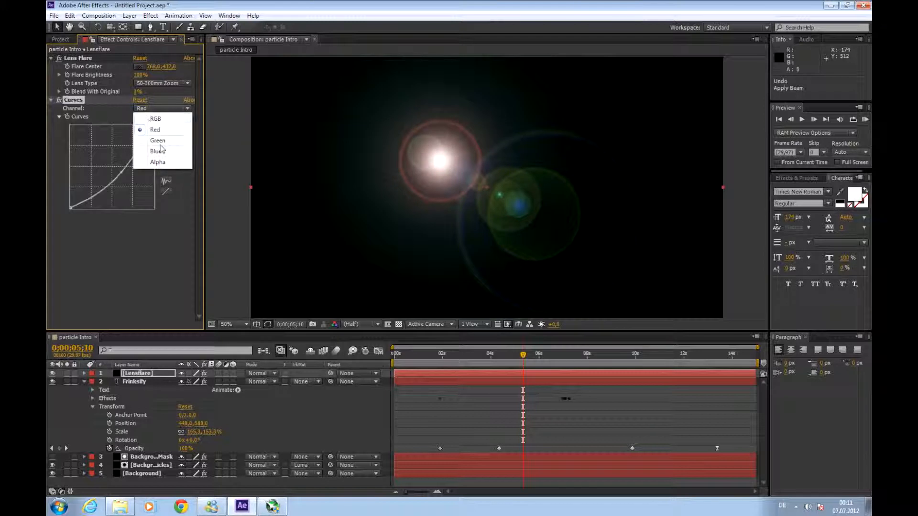
pyautogui.click(160, 152)
pyautogui.moveTo(111, 165)
pyautogui.mouseDown()
pyautogui.moveTo(98, 148)
pyautogui.moveTo(98, 163)
pyautogui.mouseUp()
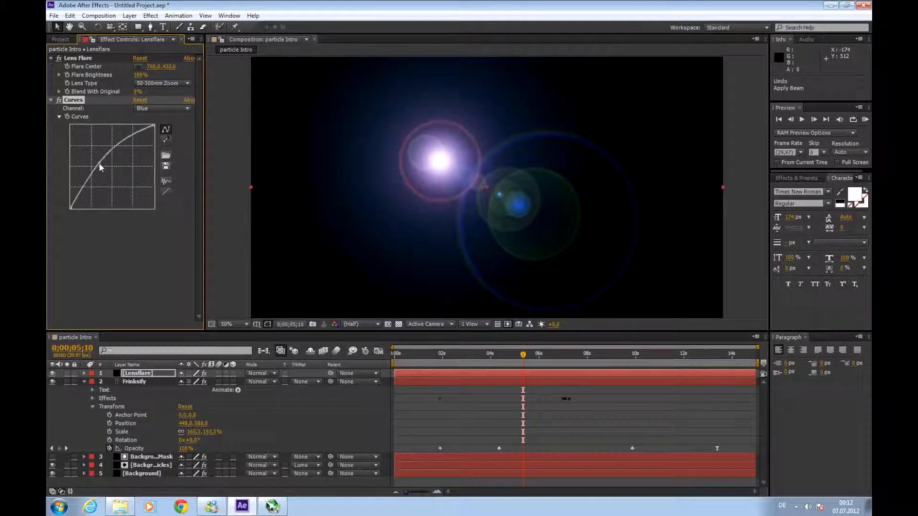
# Set the Lensflare layer's blending mode to Add and lower the Blue curve slightly with a second point near its middle
pyautogui.click(252, 381)
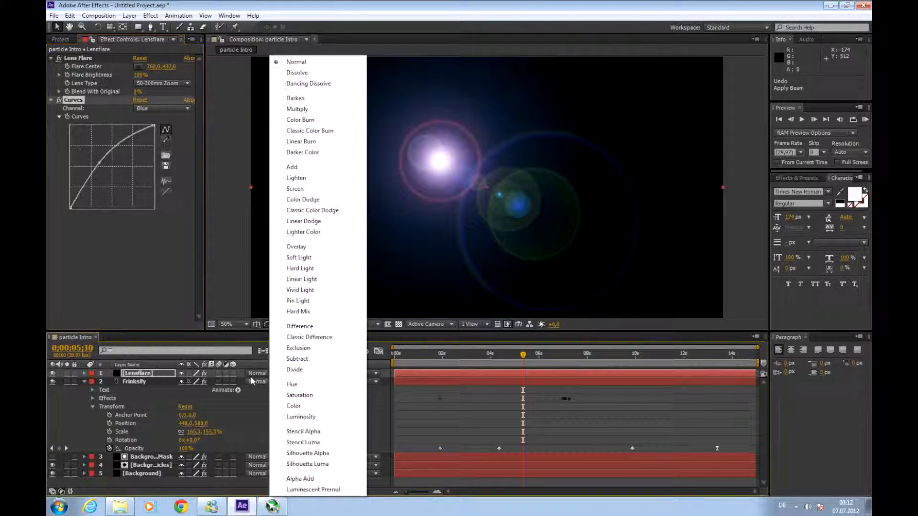
pyautogui.click(300, 169)
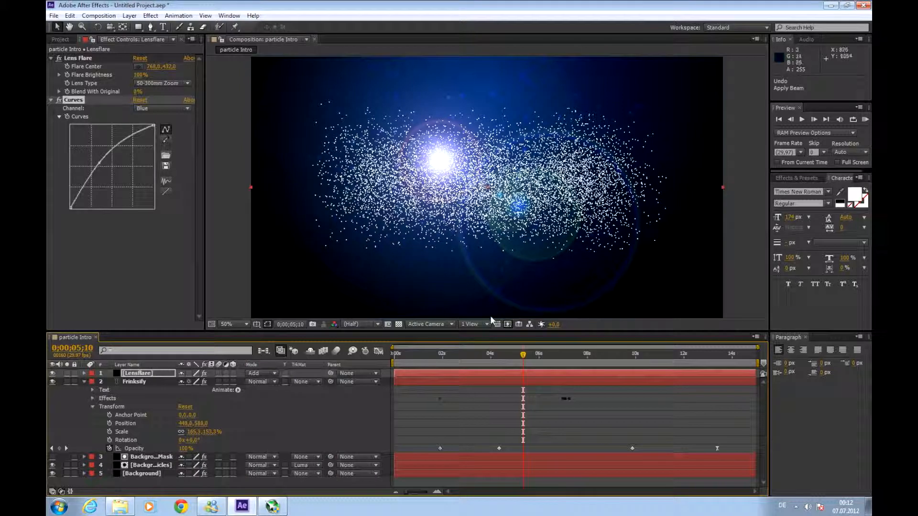
pyautogui.moveTo(105, 157); pyautogui.dragTo(105, 159)
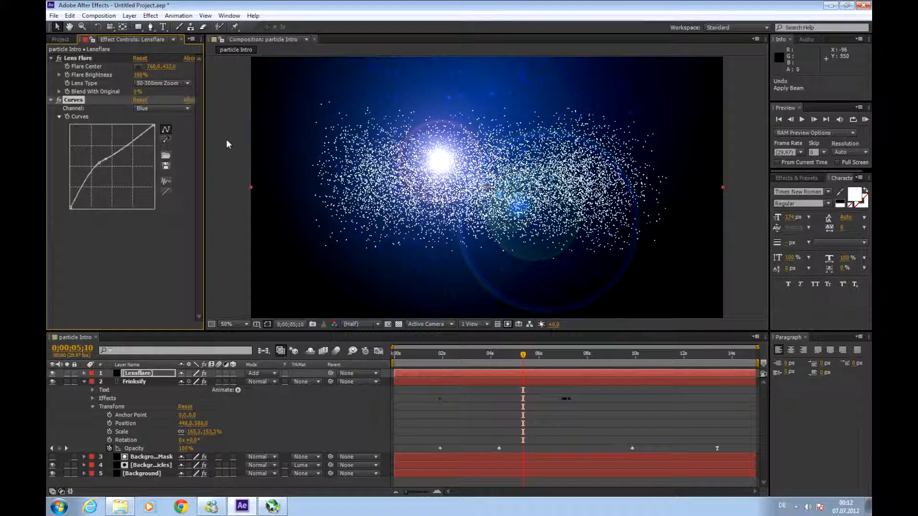
# Change the Lens Flare effect's lens type to 35mm Prime
pyautogui.click(162, 84)
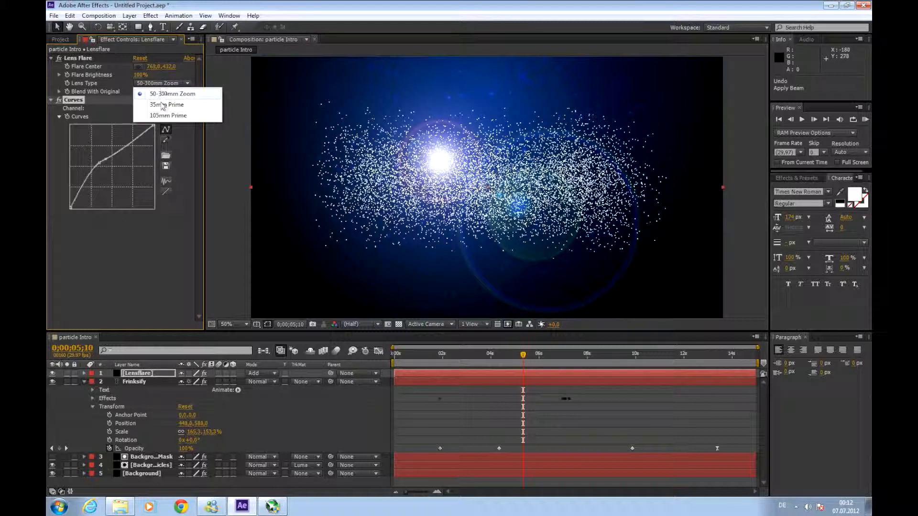
pyautogui.click(163, 105)
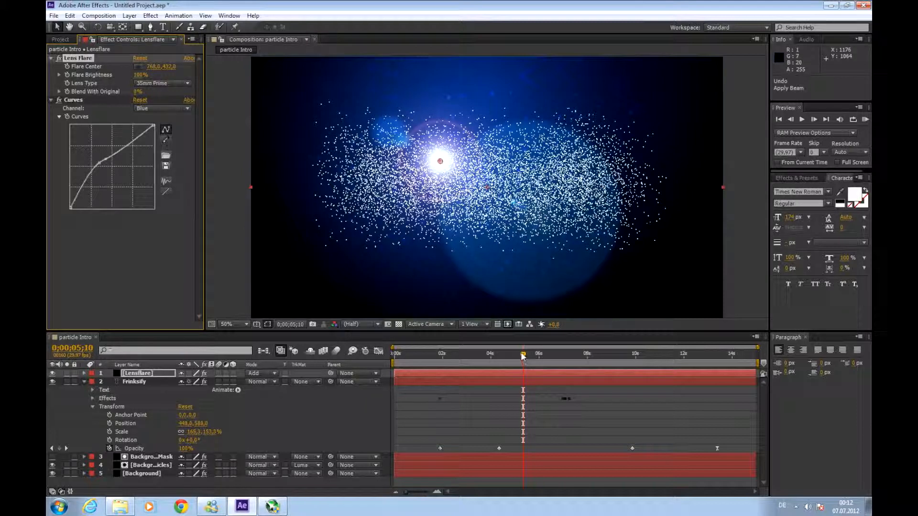
# At 0;00;07;00, move the flare centre to 874, 494 over the Frinksify text and raise the flare brightness to 167%
pyautogui.moveTo(523, 356); pyautogui.dragTo(561, 359)
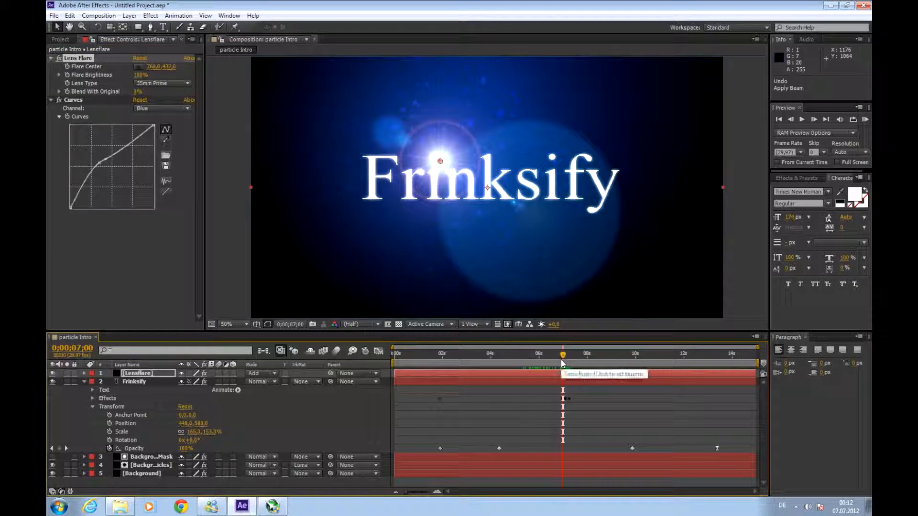
pyautogui.moveTo(443, 163); pyautogui.dragTo(467, 178)
pyautogui.click(468, 180)
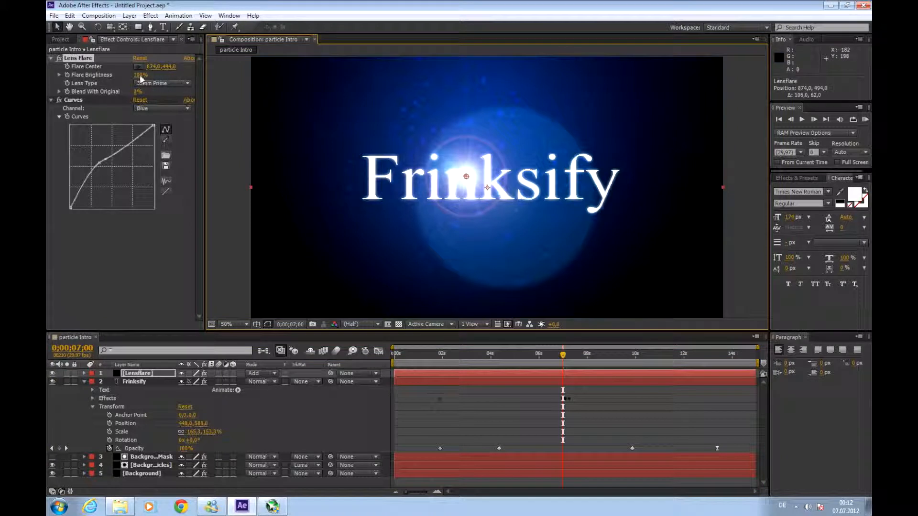
pyautogui.moveTo(141, 79); pyautogui.dragTo(174, 81)
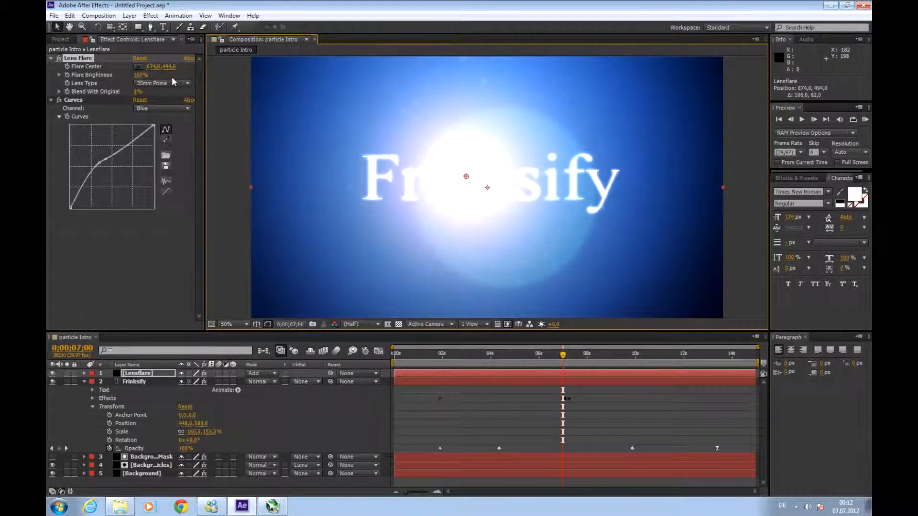
# Keyframe the flare centre and brightness at 0;00;07;00, and key the flare brightness at 100% at 0;00;07;03
pyautogui.click(110, 79)
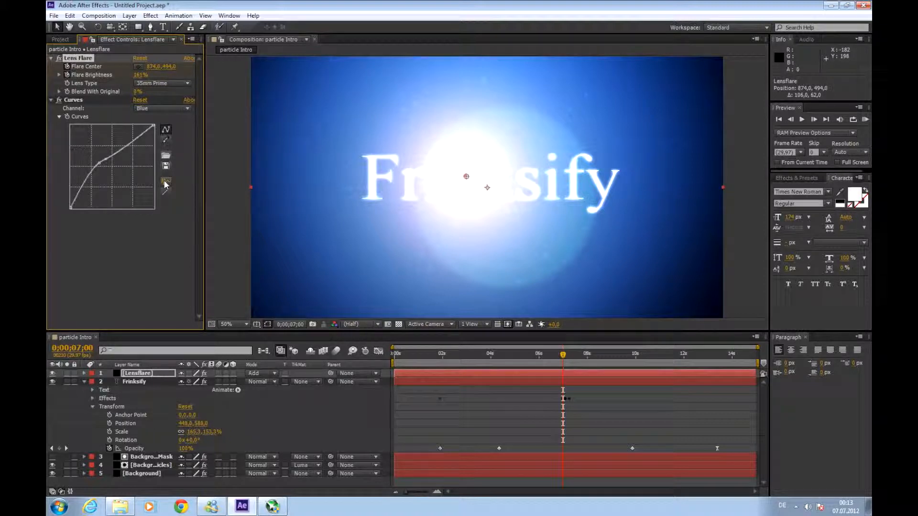
pyautogui.press('pageup')
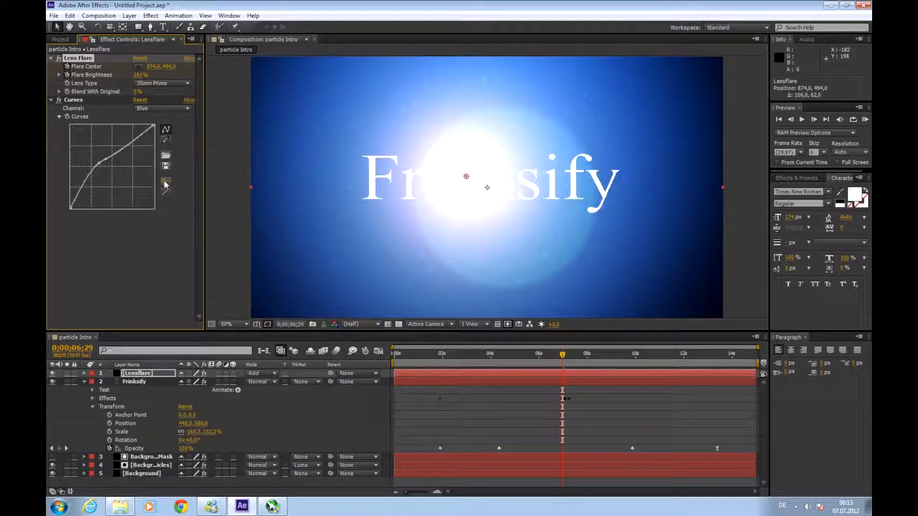
pyautogui.press('pagedown')
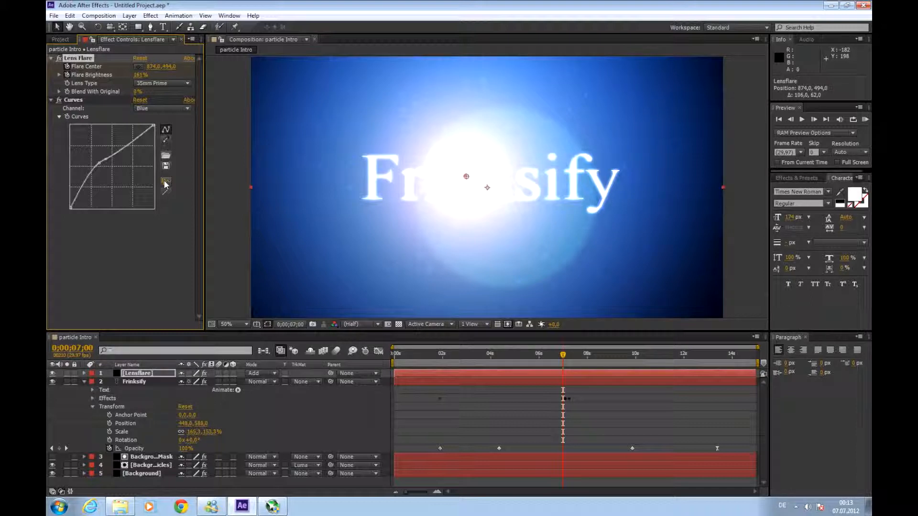
pyautogui.press('pagedown')
pyautogui.press('pagedown')
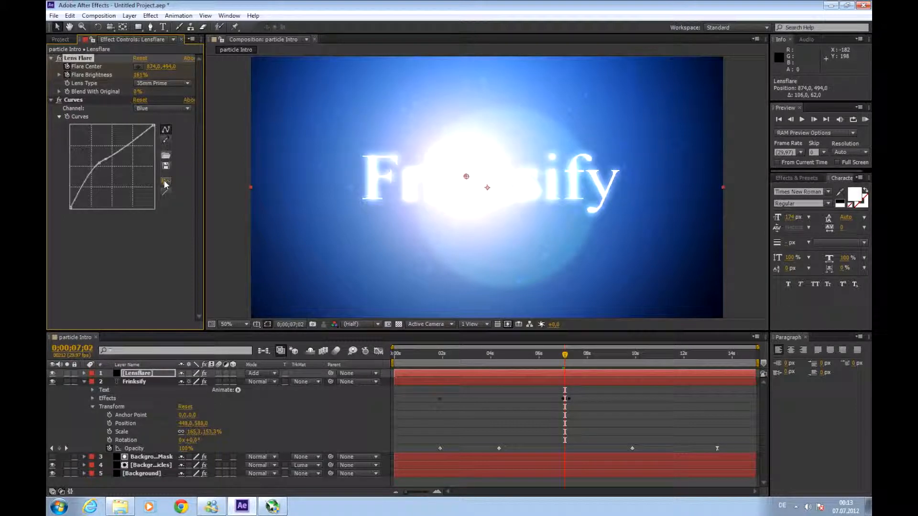
pyautogui.press('pagedown')
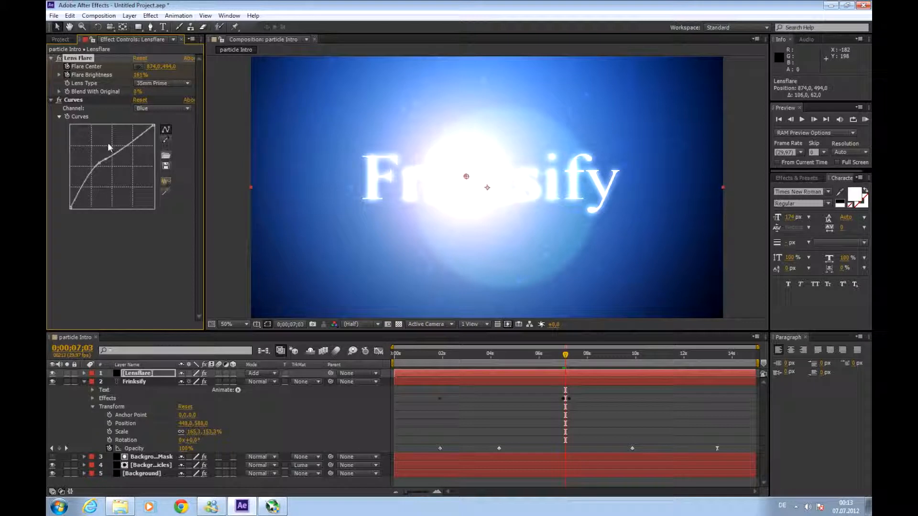
pyautogui.moveTo(137, 75); pyautogui.dragTo(111, 77)
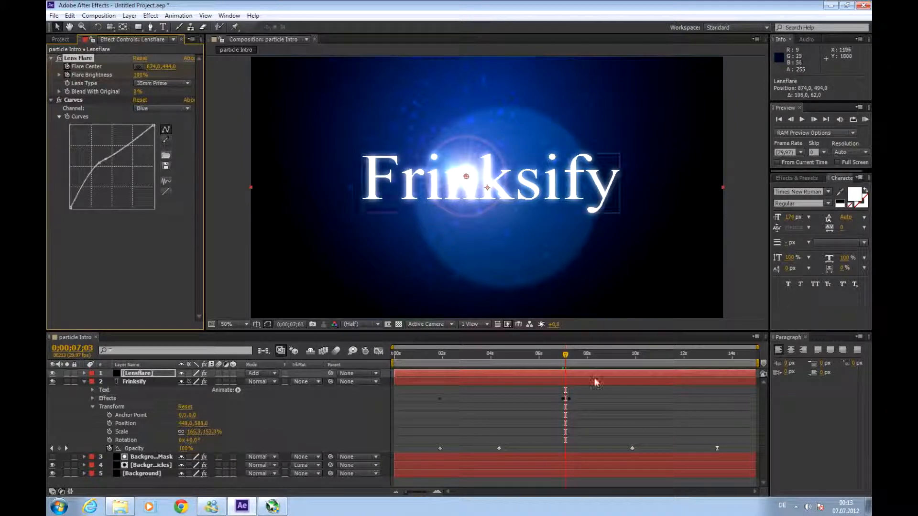
# Key the flare brightness at 0% at 0;00;09;00 and reveal the Lensflare layer's keyframes
pyautogui.moveTo(566, 358); pyautogui.dragTo(612, 357)
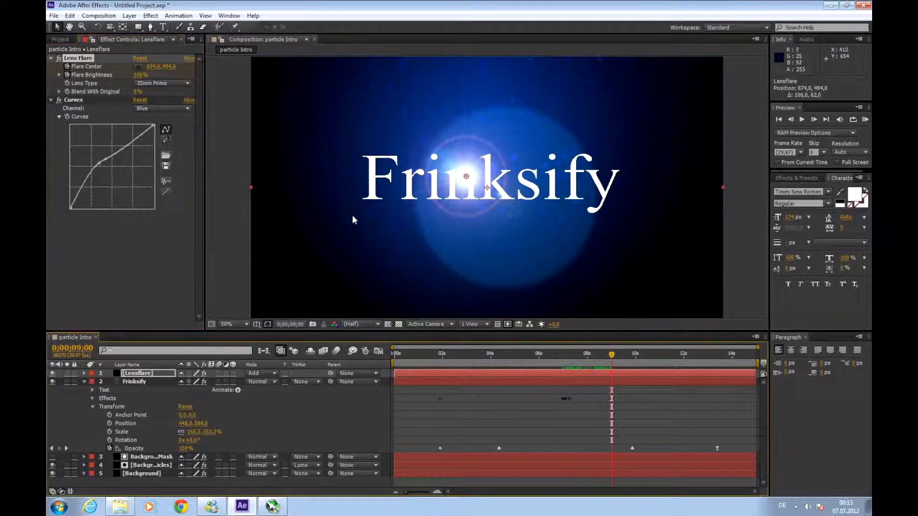
pyautogui.moveTo(143, 76); pyautogui.dragTo(88, 77)
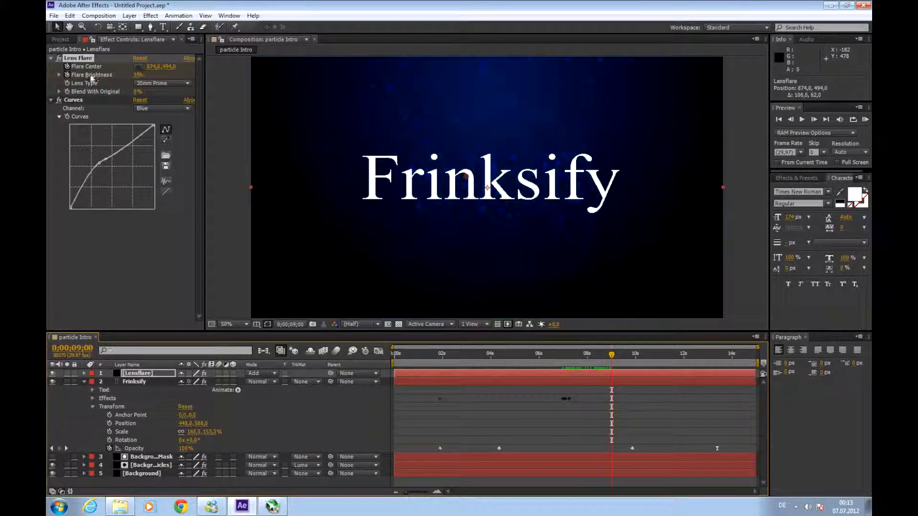
pyautogui.moveTo(611, 355); pyautogui.dragTo(567, 372)
pyautogui.press('u')
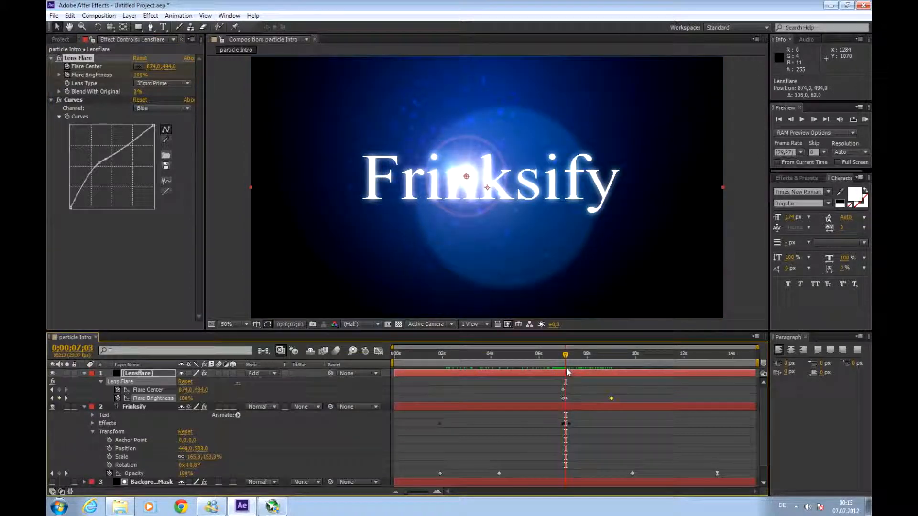
# Add a flare brightness keyframe of 100% at 0;00;06;26, just before the bright flash
pyautogui.click(564, 398)
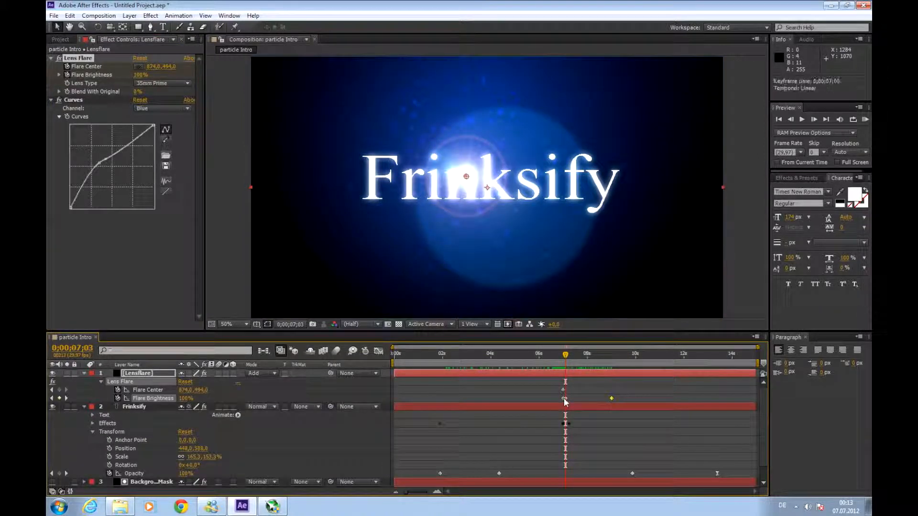
pyautogui.click(565, 356)
pyautogui.moveTo(564, 358); pyautogui.dragTo(563, 358)
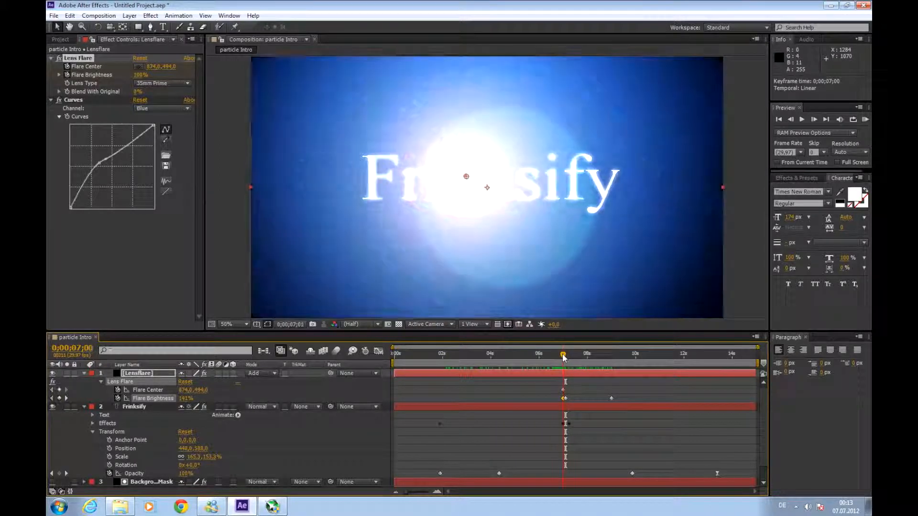
pyautogui.moveTo(563, 358); pyautogui.dragTo(562, 358)
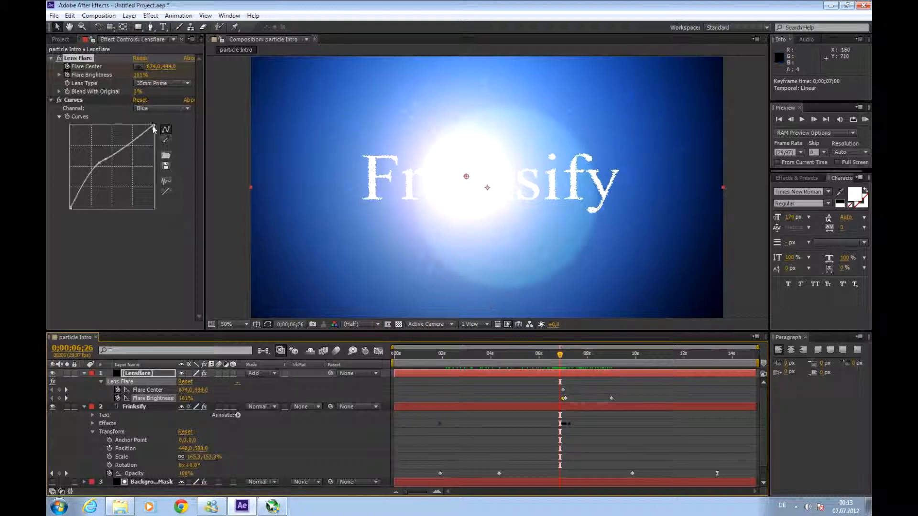
pyautogui.moveTo(132, 75); pyautogui.dragTo(109, 76)
pyautogui.click(143, 75)
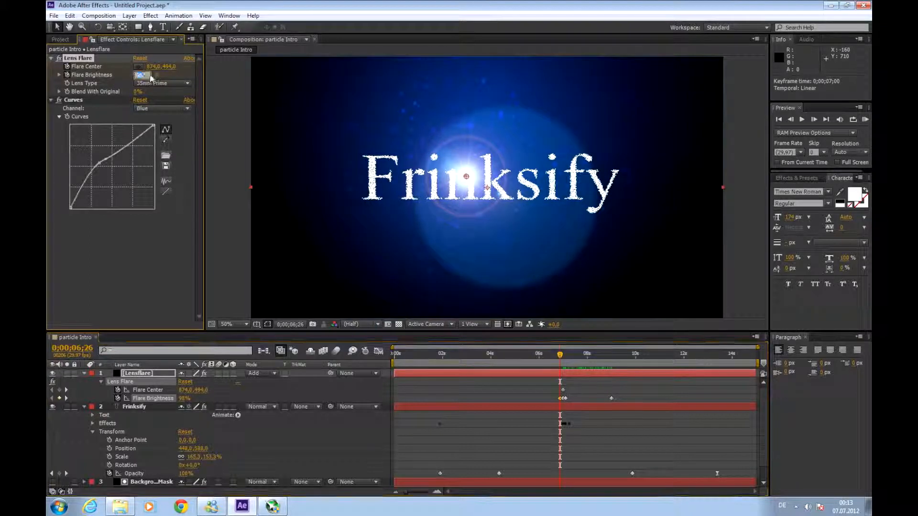
pyautogui.write('100')
pyautogui.press('Return')
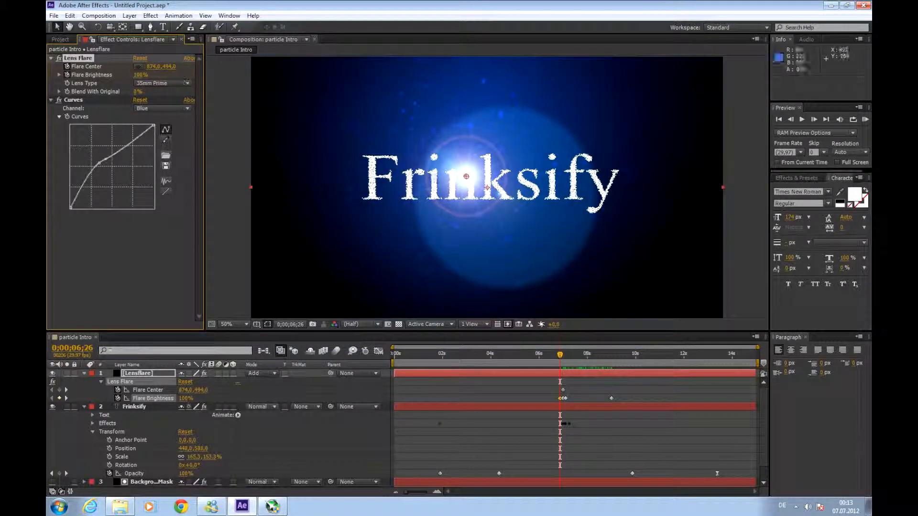
pyautogui.moveTo(560, 355); pyautogui.dragTo(572, 376)
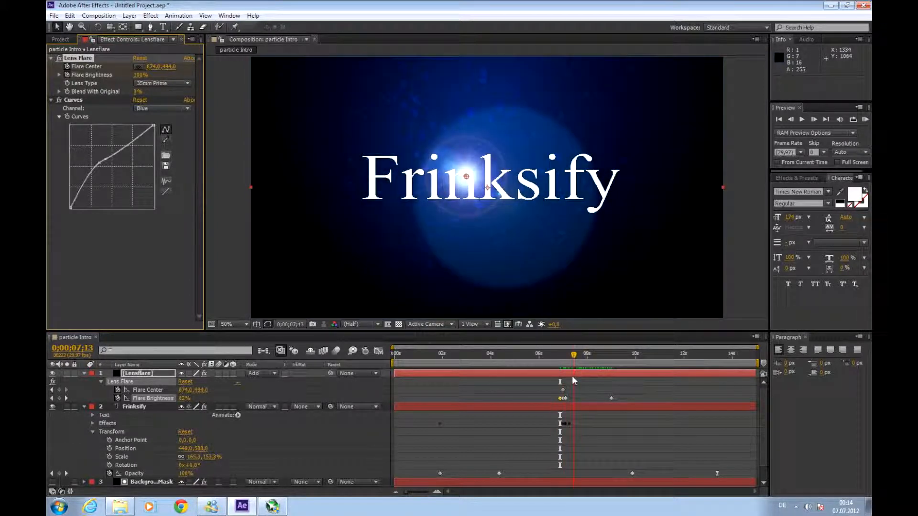
pyautogui.click(162, 83)
pyautogui.click(176, 283)
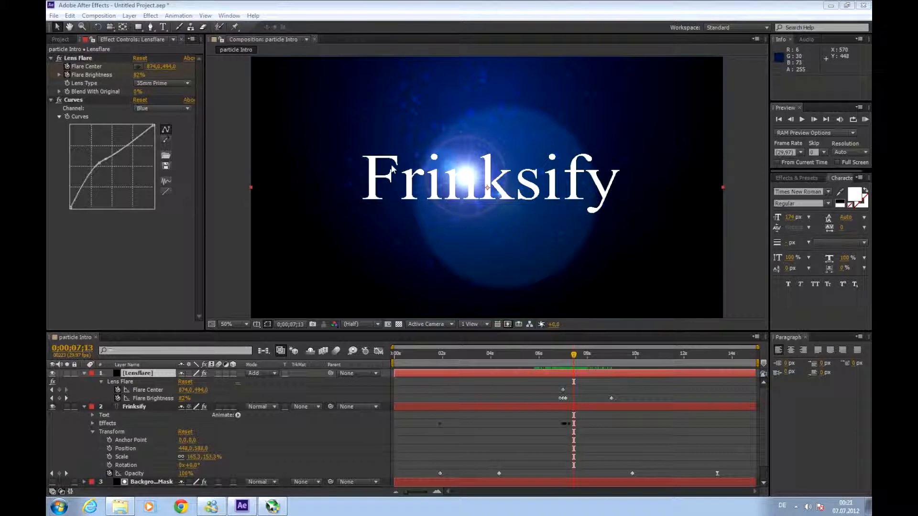
# At 0;00;00;10, keyframe the flare centre outside the frame at -240, 130 and scrub through the flare's movement
pyautogui.click(78, 58)
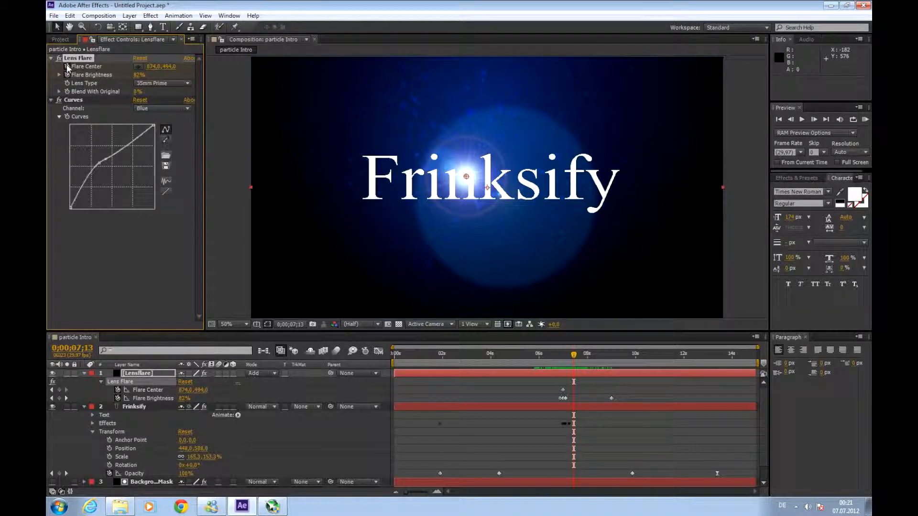
pyautogui.moveTo(574, 362); pyautogui.dragTo(402, 354)
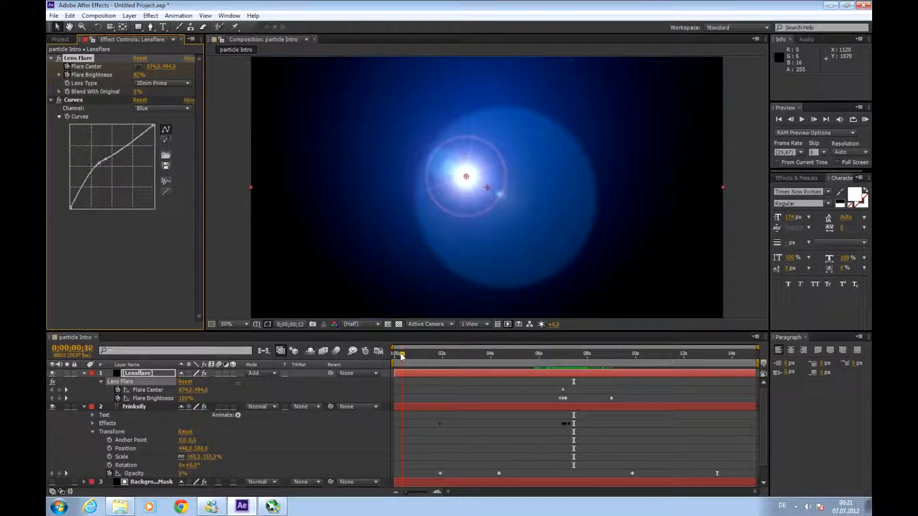
pyautogui.moveTo(465, 182); pyautogui.dragTo(195, 92)
pyautogui.moveTo(403, 358); pyautogui.dragTo(586, 370)
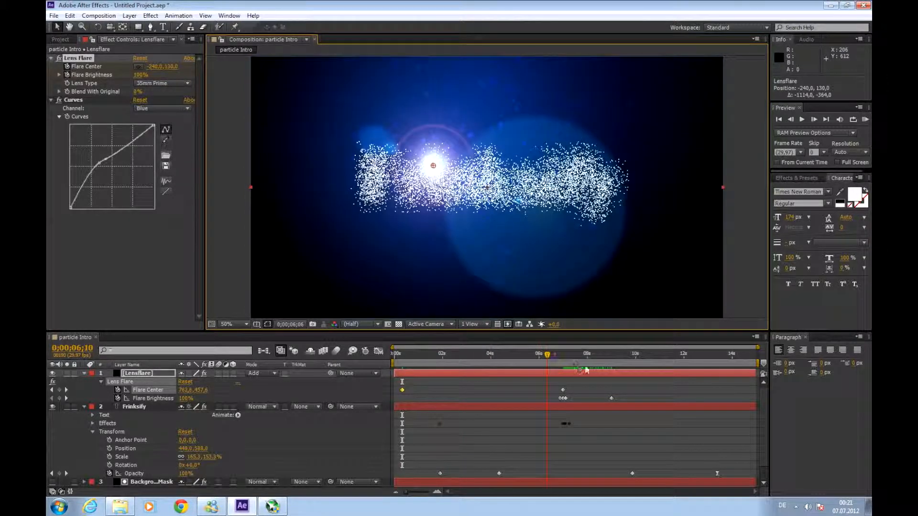
pyautogui.click(548, 356)
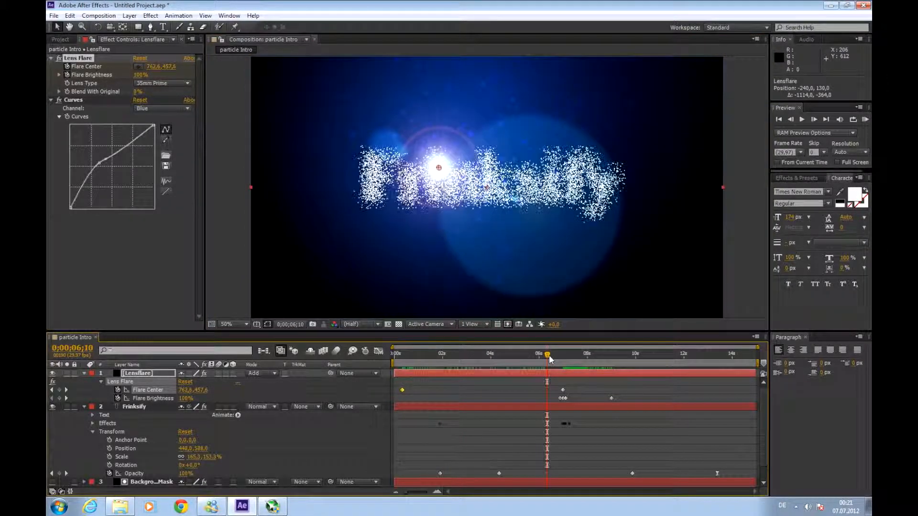
pyautogui.moveTo(548, 357); pyautogui.dragTo(402, 370)
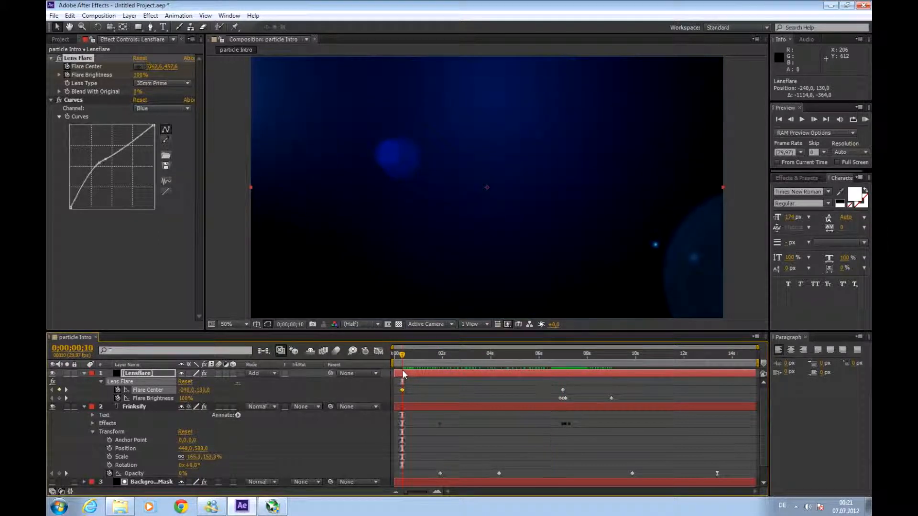
# Key the Lensflare layer's opacity at 0% at 0;00;00;10
pyautogui.doubleClick(82, 373)
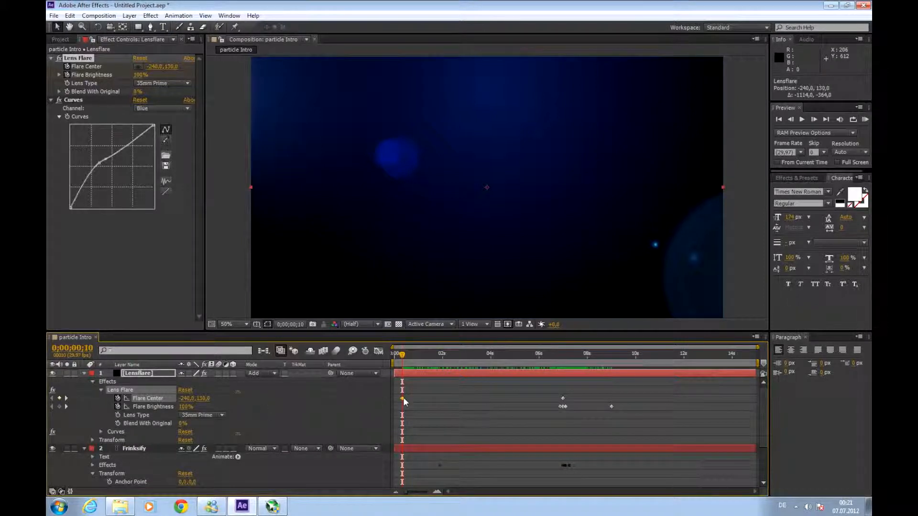
pyautogui.click(92, 440)
pyautogui.scroll(-1, 95, 440)
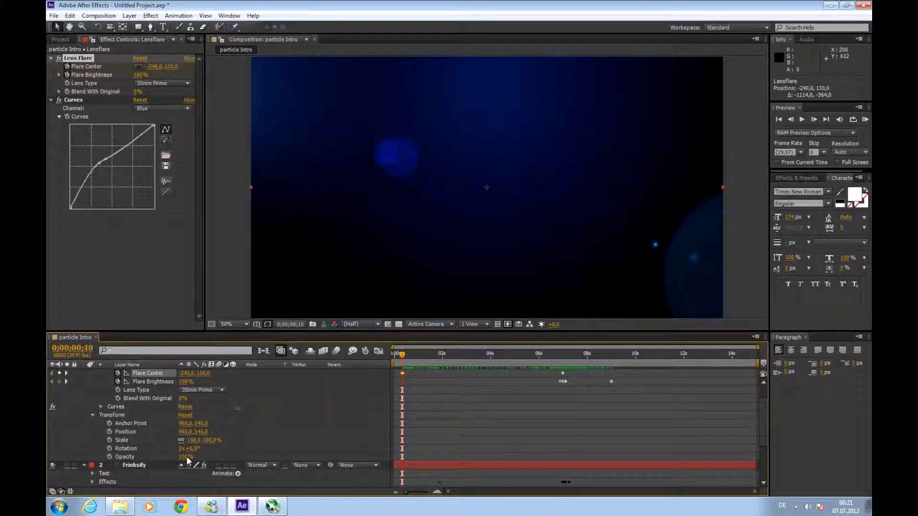
pyautogui.moveTo(185, 457); pyautogui.dragTo(136, 459)
pyautogui.click(110, 457)
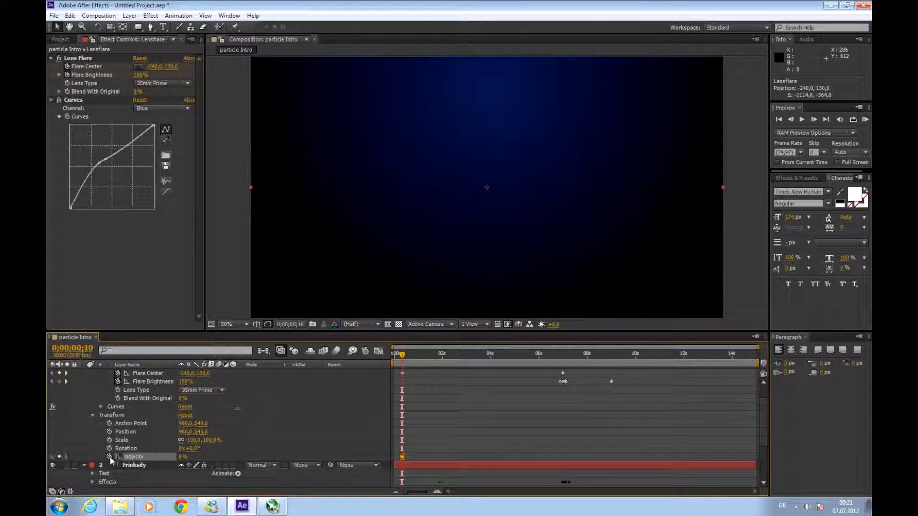
# Key the Lensflare layer's opacity at 100% at 0;00;04;04
pyautogui.moveTo(404, 355); pyautogui.dragTo(475, 359)
pyautogui.click(475, 354)
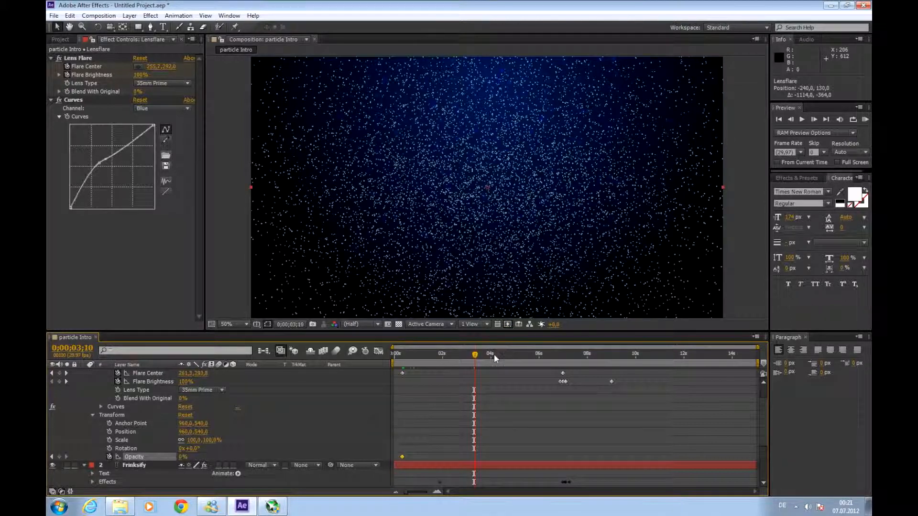
pyautogui.click(494, 354)
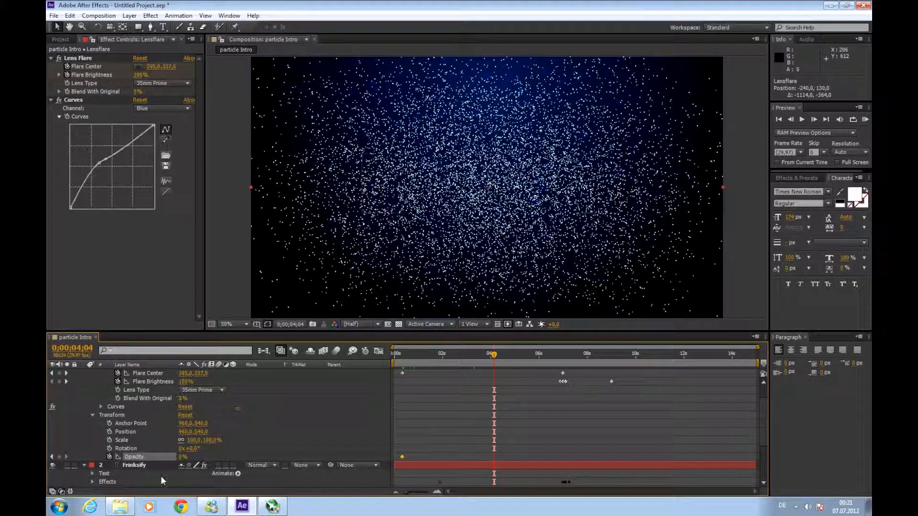
pyautogui.moveTo(182, 459); pyautogui.dragTo(233, 454)
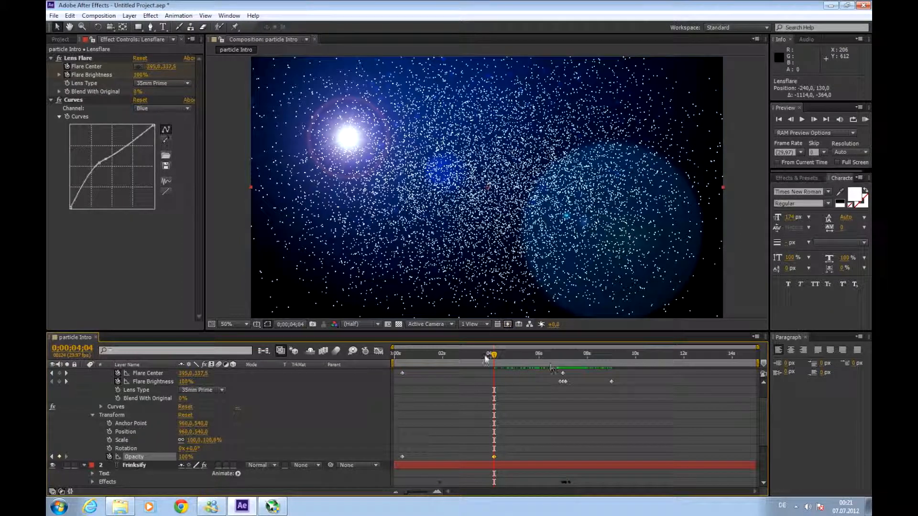
# Move the Lensflare layer's 100% opacity keyframe to 0;00;05;19 and scrub to the end of the composition
pyautogui.moveTo(495, 354); pyautogui.dragTo(473, 356)
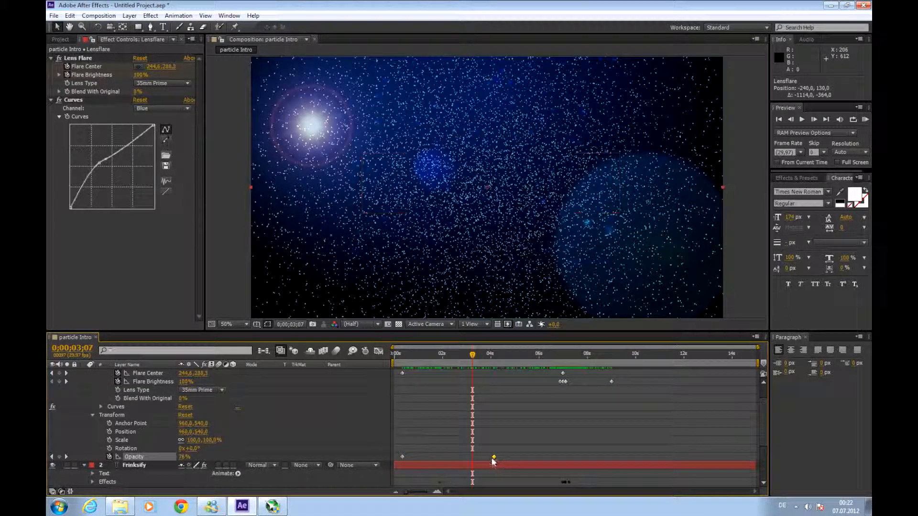
pyautogui.moveTo(494, 457); pyautogui.dragTo(530, 457)
pyautogui.moveTo(472, 355); pyautogui.dragTo(747, 357)
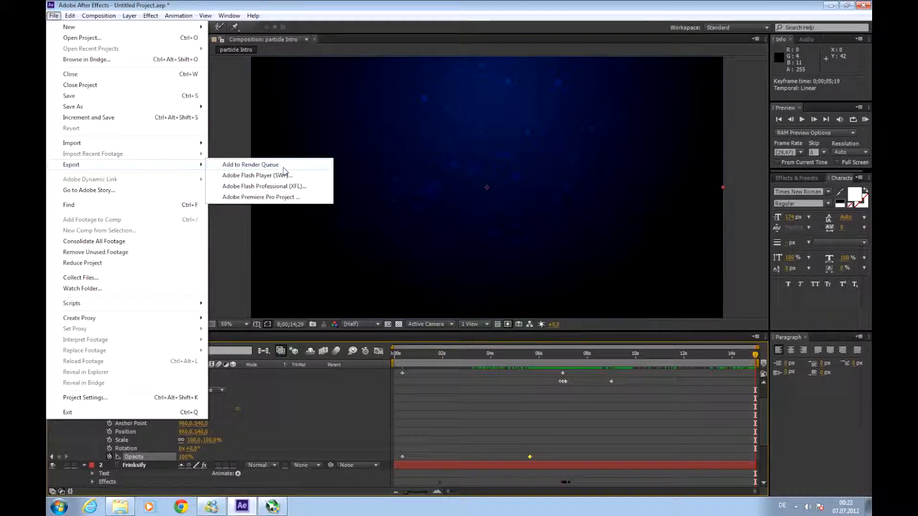
# Add the particle Intro composition to the render queue and set its output module format to H.264
pyautogui.click(283, 168)
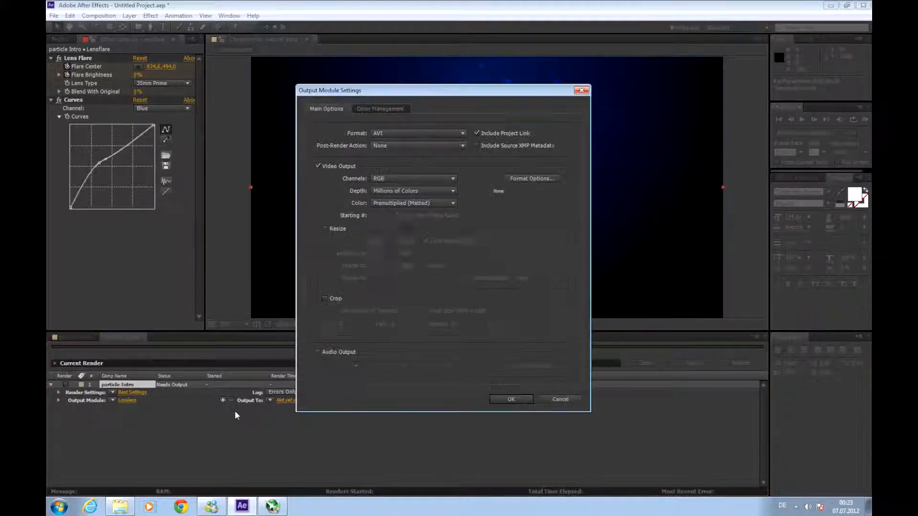
pyautogui.click(413, 136)
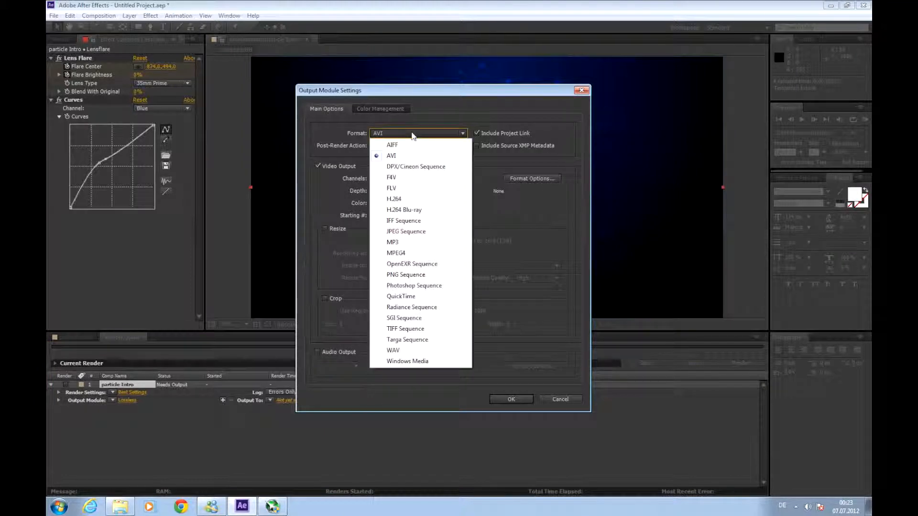
pyautogui.click(416, 199)
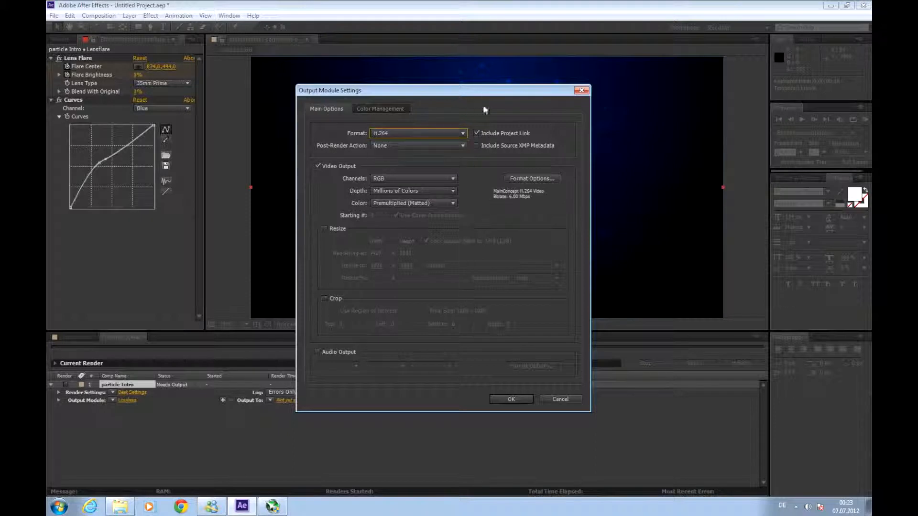
pyautogui.click(504, 398)
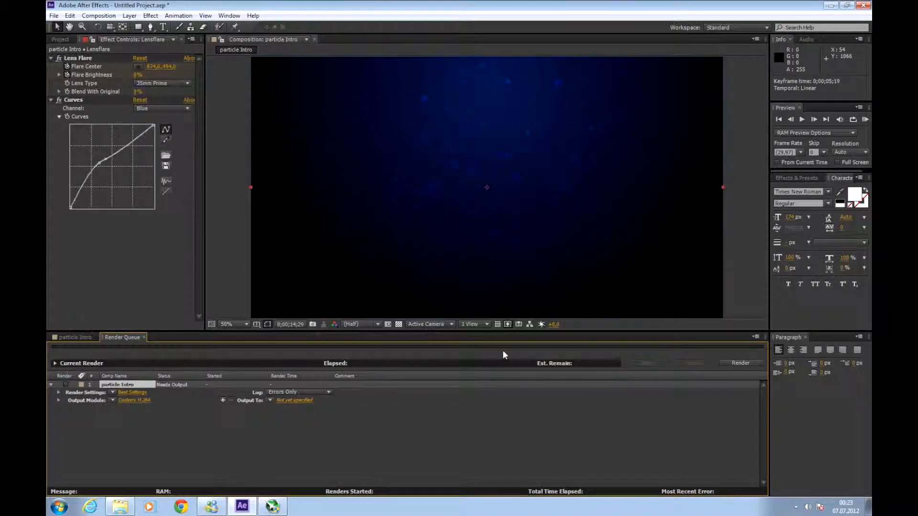
# Save the output movie as particle Intro in the After Effects Projekte folder and start rendering
pyautogui.hotkey('ctrl', 'm')
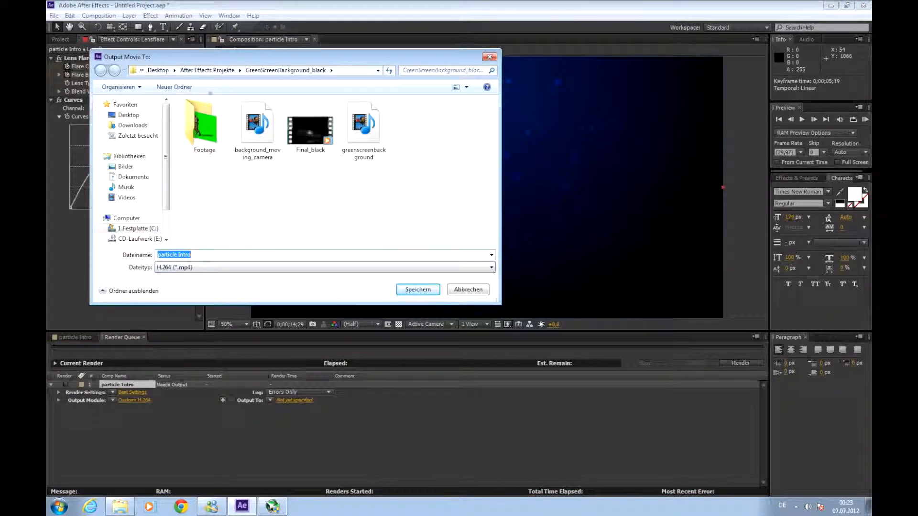
pyautogui.click(223, 70)
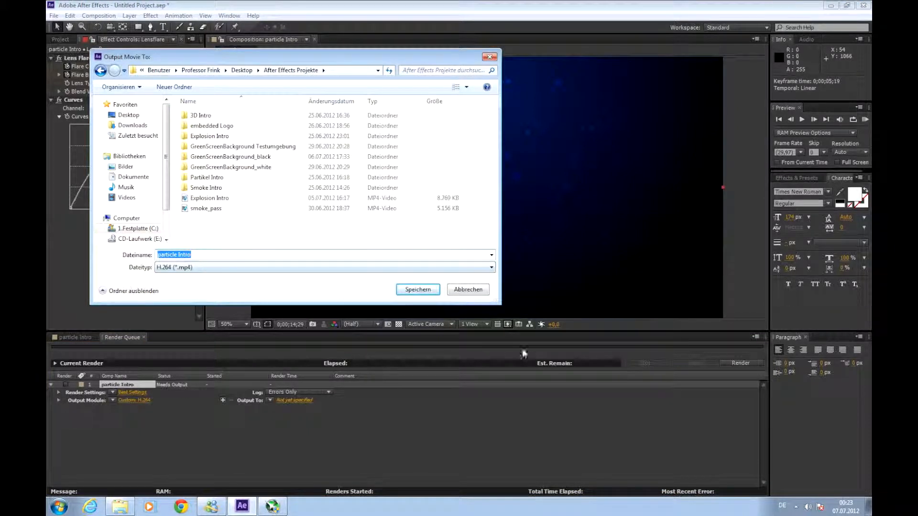
pyautogui.click(418, 289)
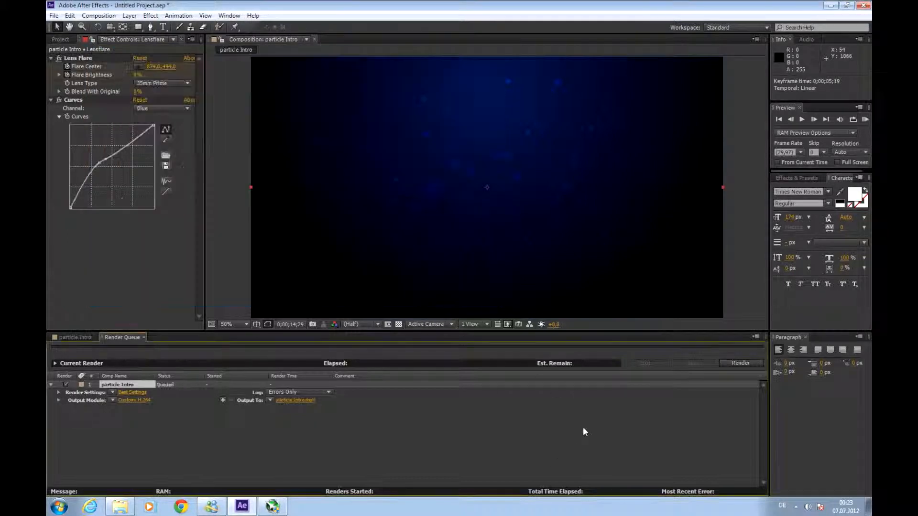
pyautogui.click(748, 366)
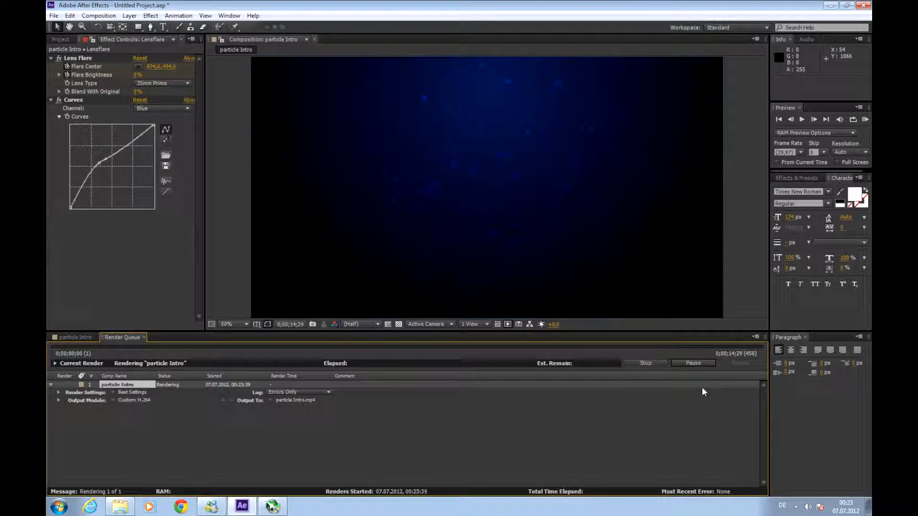